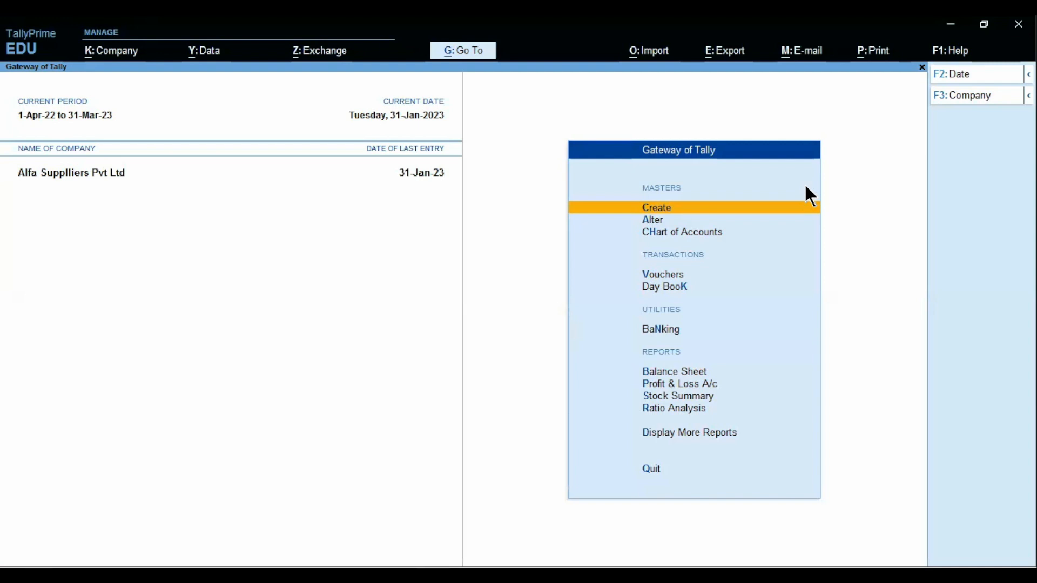
Start a new ledger named M/s Shree Advertising Agency under the Sundry Creditors group
key("Return")
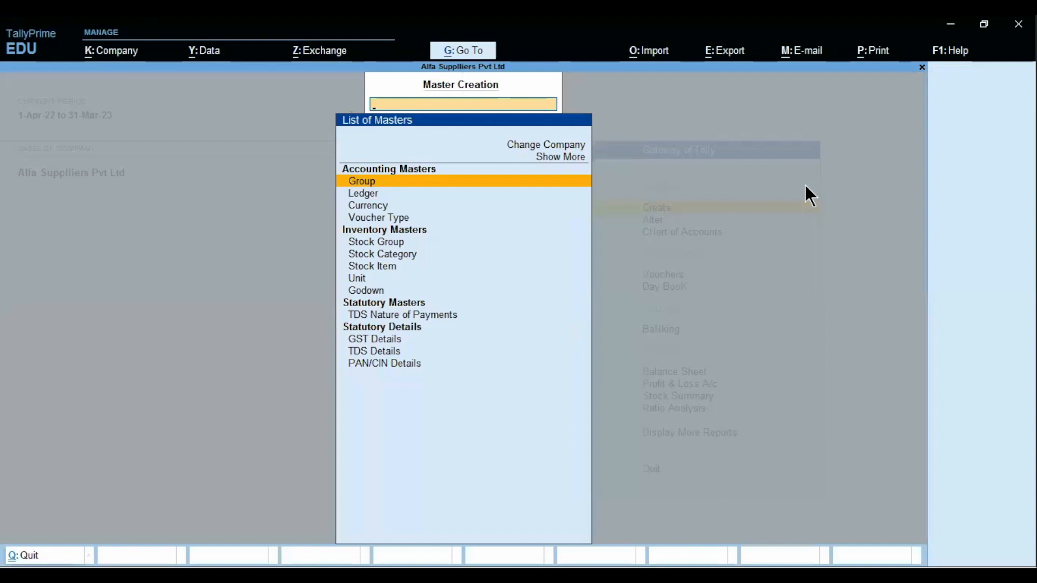
key("Down")
key("Return")
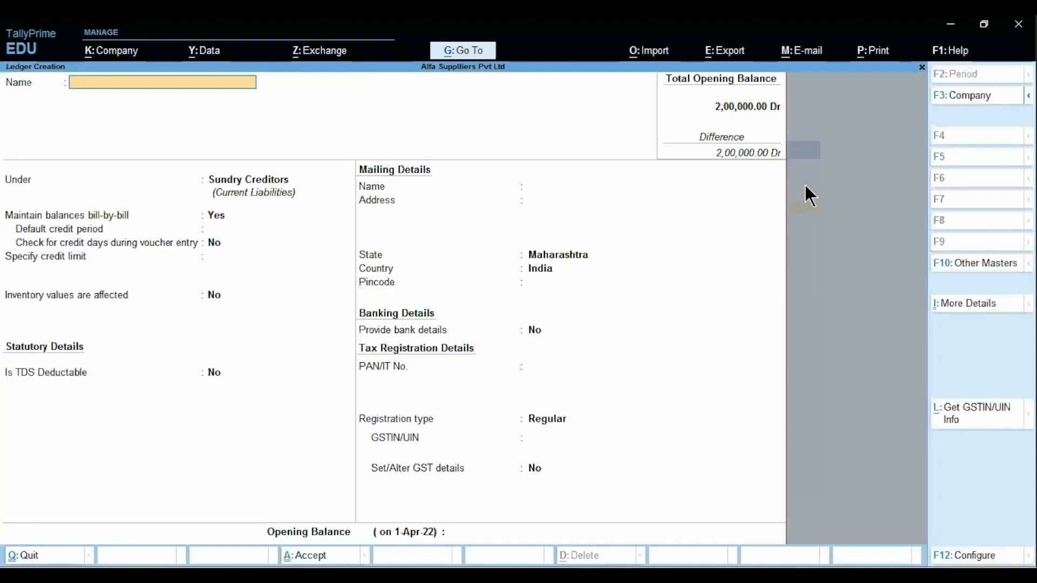
type("M/s")
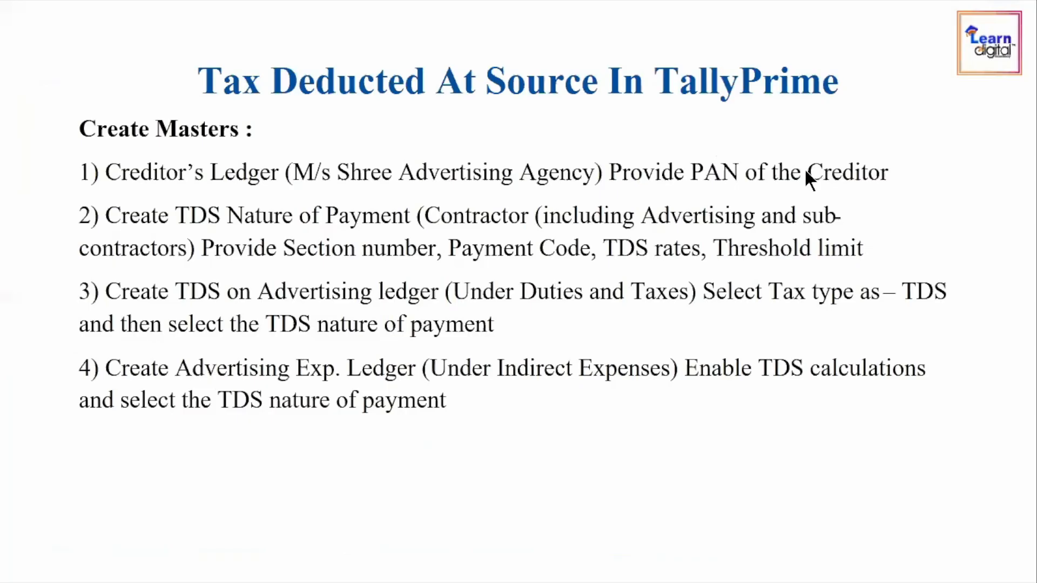
type("Sh")
type("ree Adve")
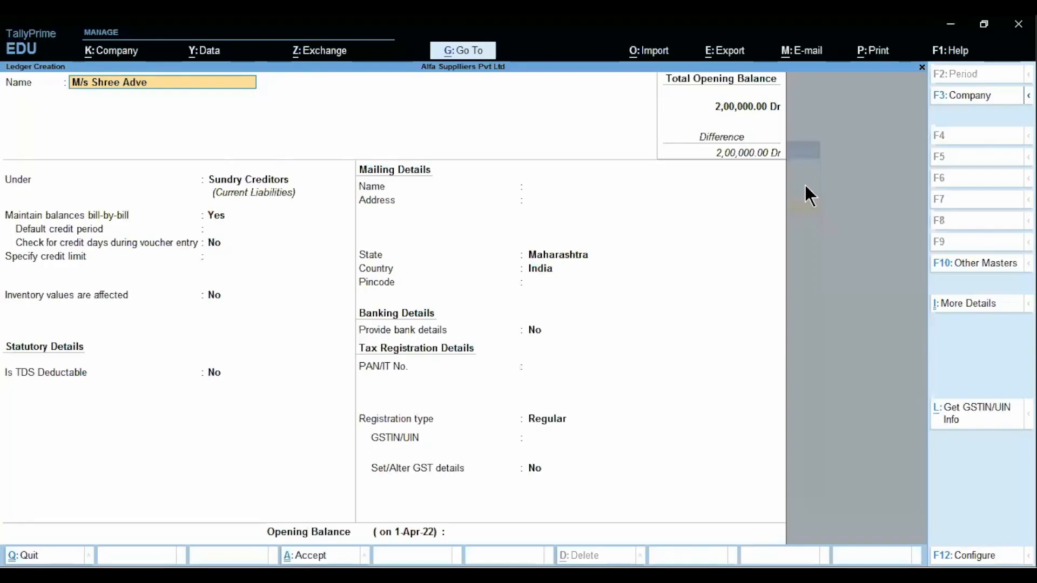
type("rtising Agency")
key("Return")
type("Cred")
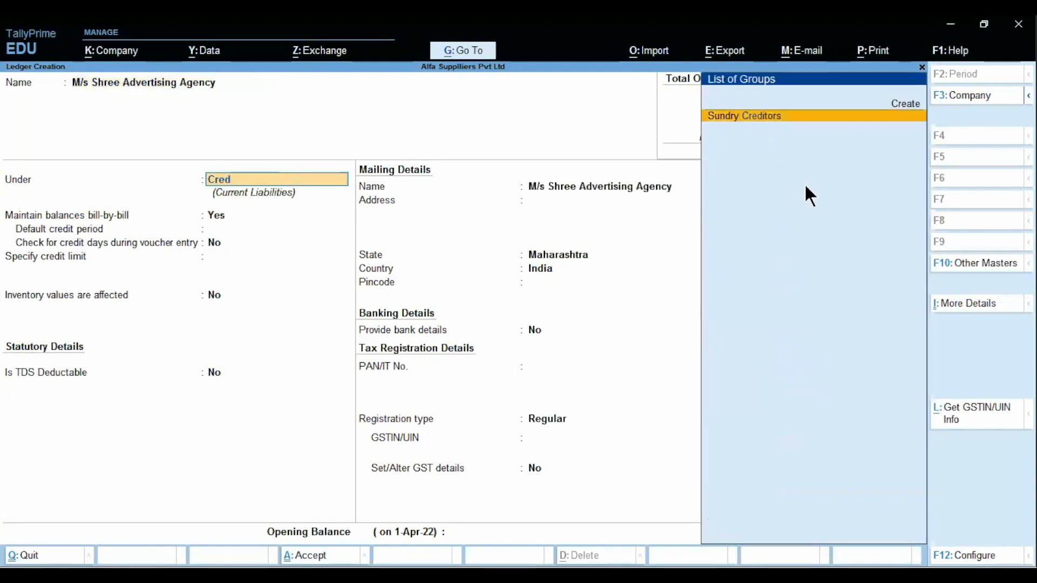
key("Return")
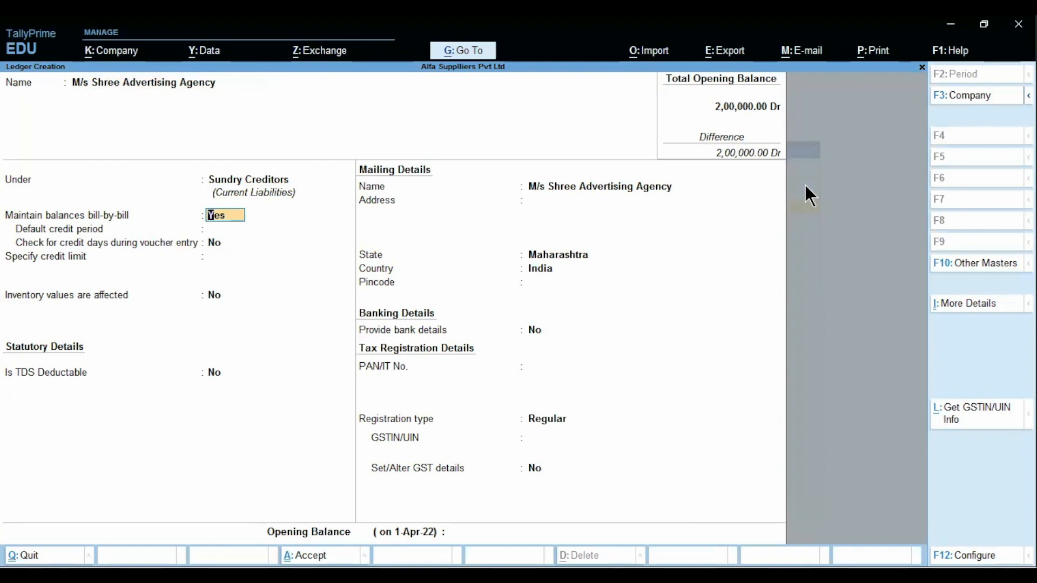
Keep bill-by-bill balances with no default credit period and set the ledger as TDS deductable
key("Return")
key("Return")
key("Return")
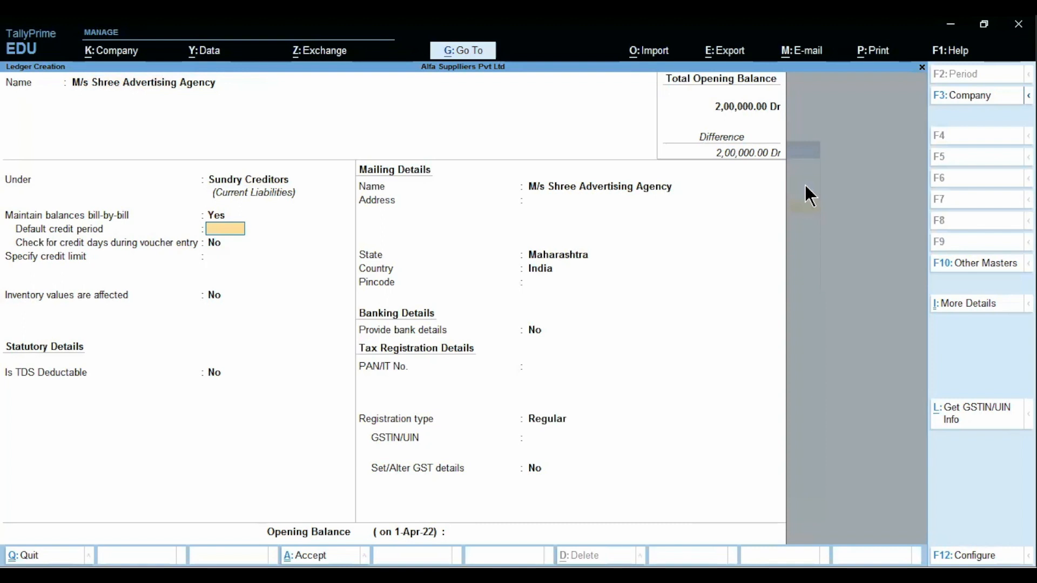
key("Return")
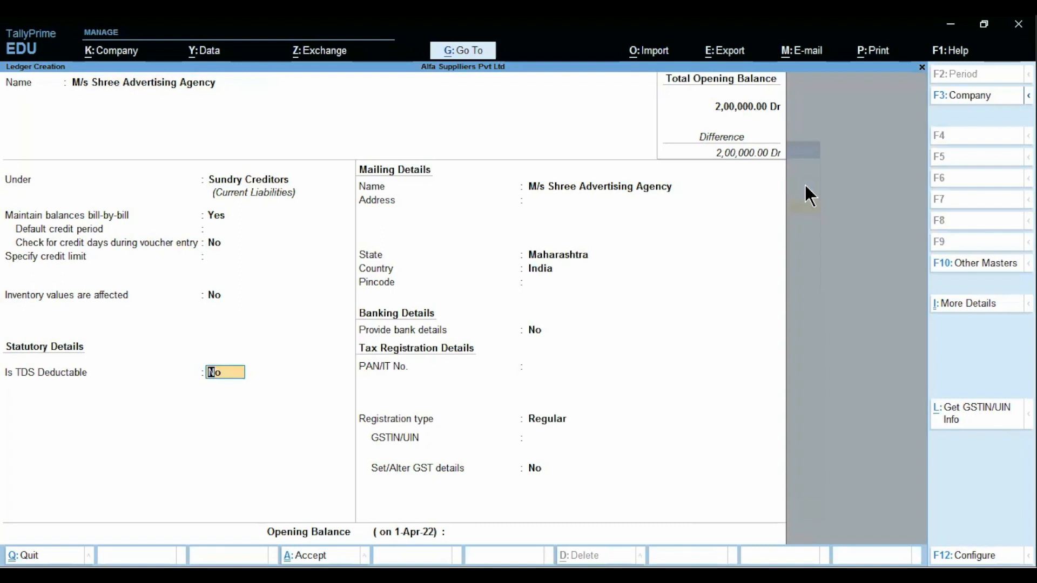
type("y")
key("Return")
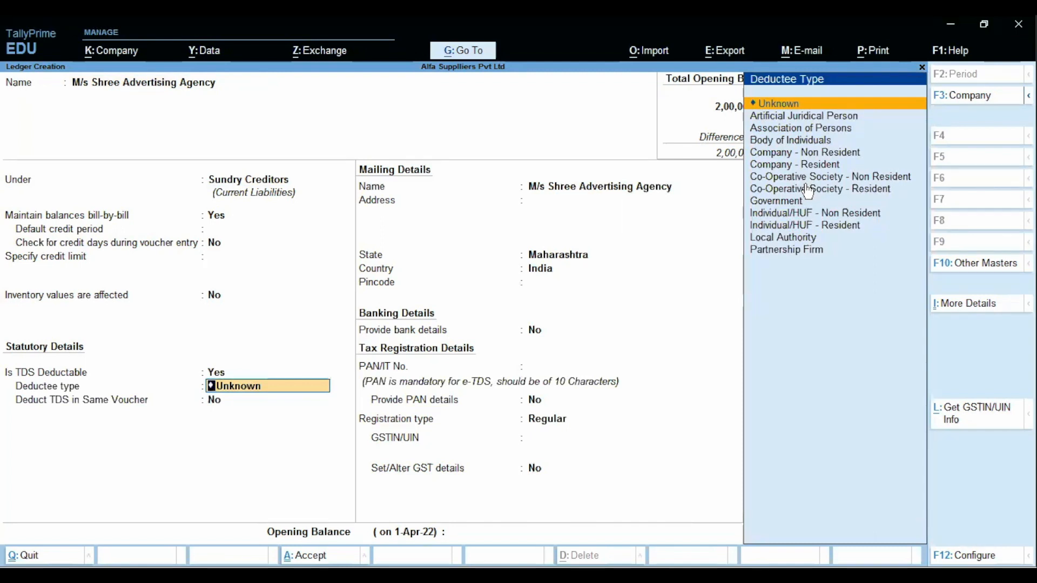
Set the deductee type to Individual/HUF - Resident and enable deducting TDS in the same voucher
key("Down")
key("Down")
key("Down")
key("Down")
key("Down")
key("Down")
key("Down")
key("Down")
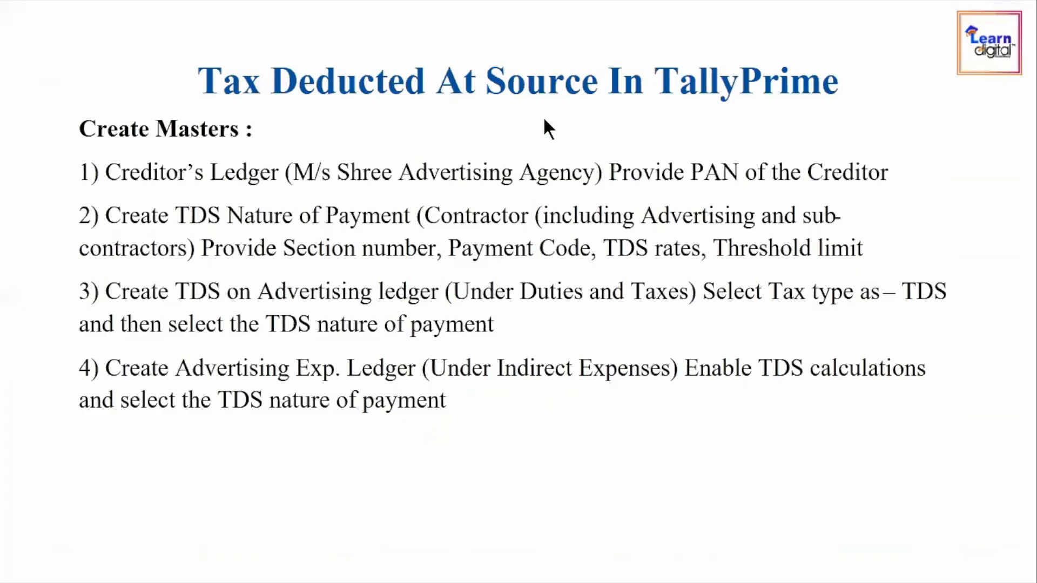
left_click(544, 121)
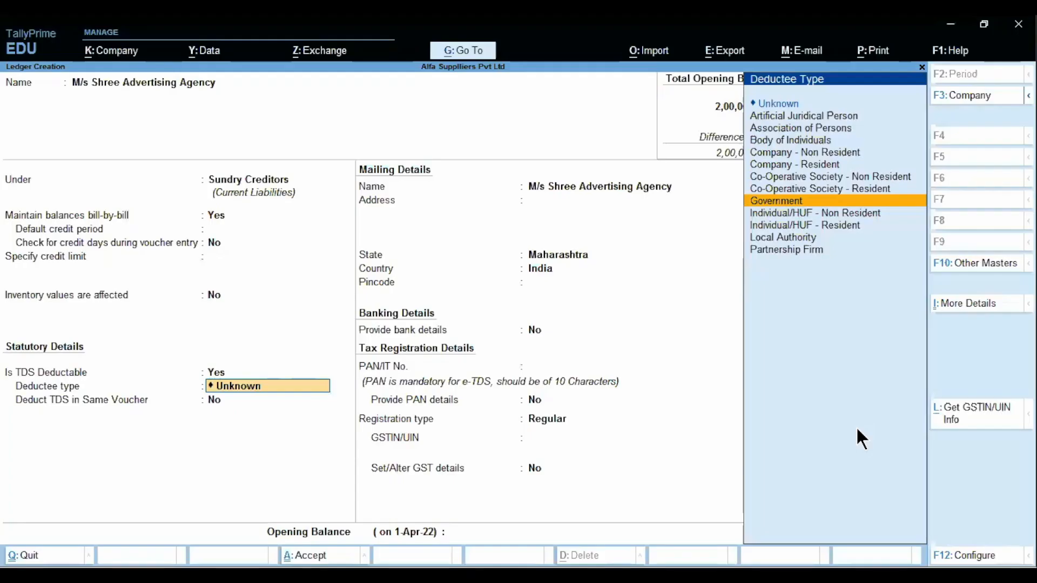
key("Down")
key("Up")
key("Down")
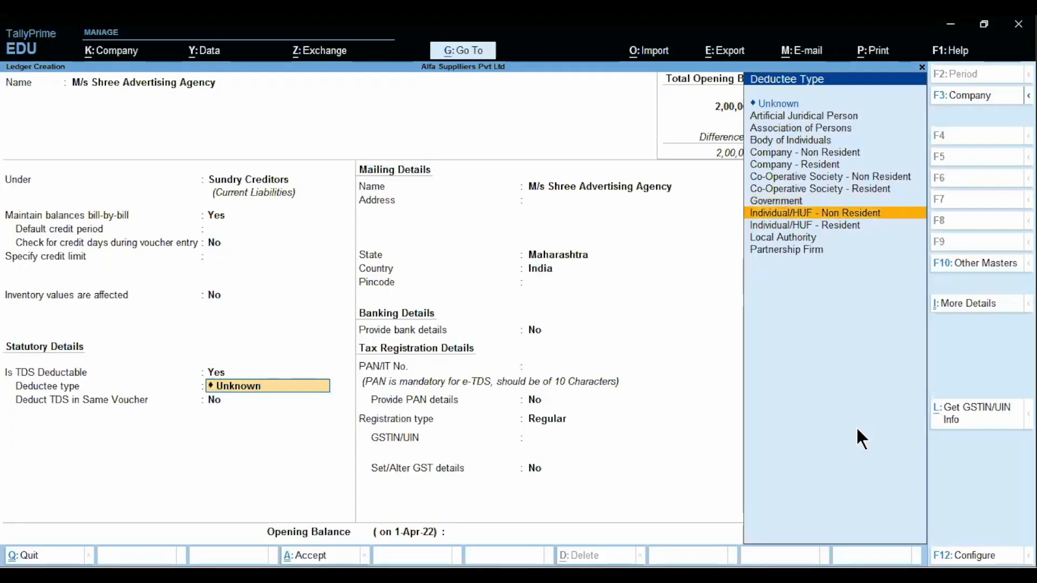
key("Down")
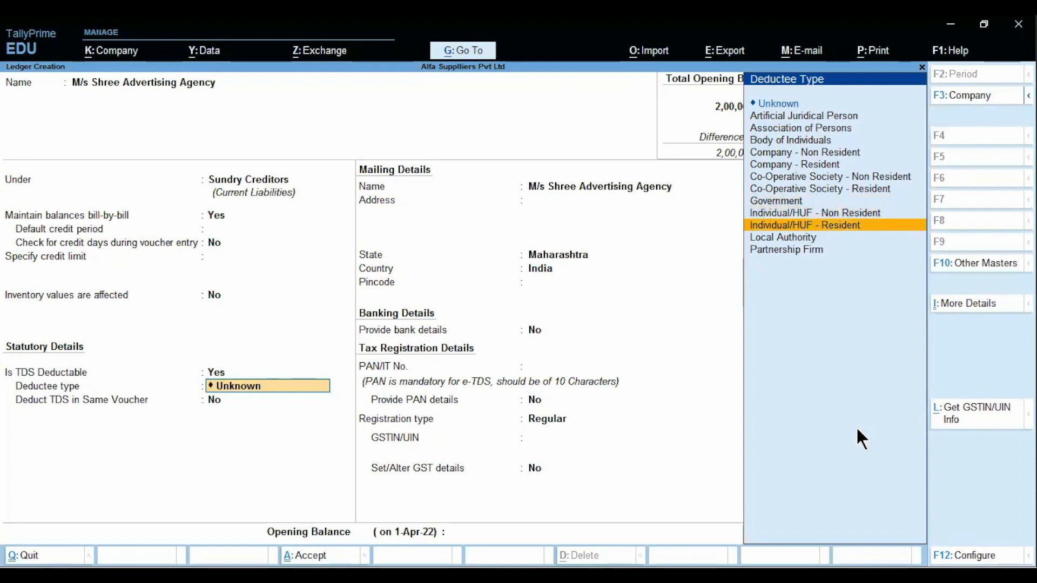
key("Return")
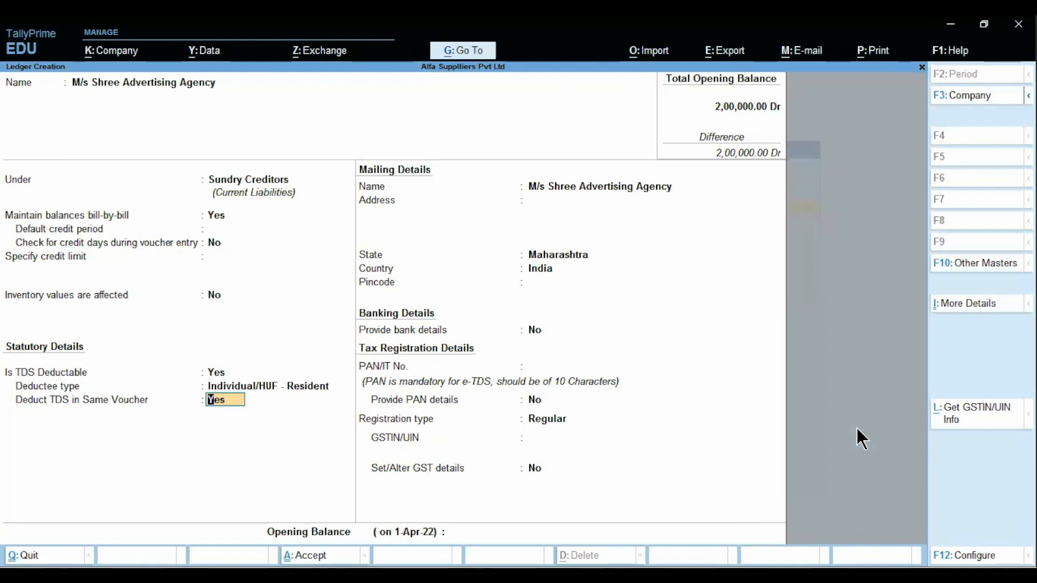
key("Return")
Keep Maharashtra as the state without bank details, and enter the creditor's PAN in the tax registration details
key("Return")
key("Return")
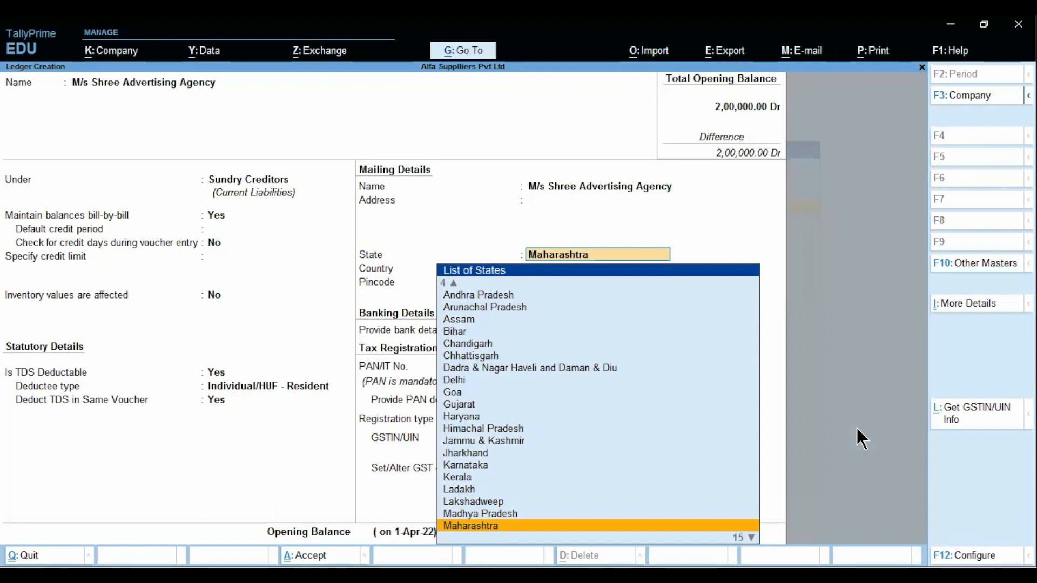
key("Return")
key("Return")
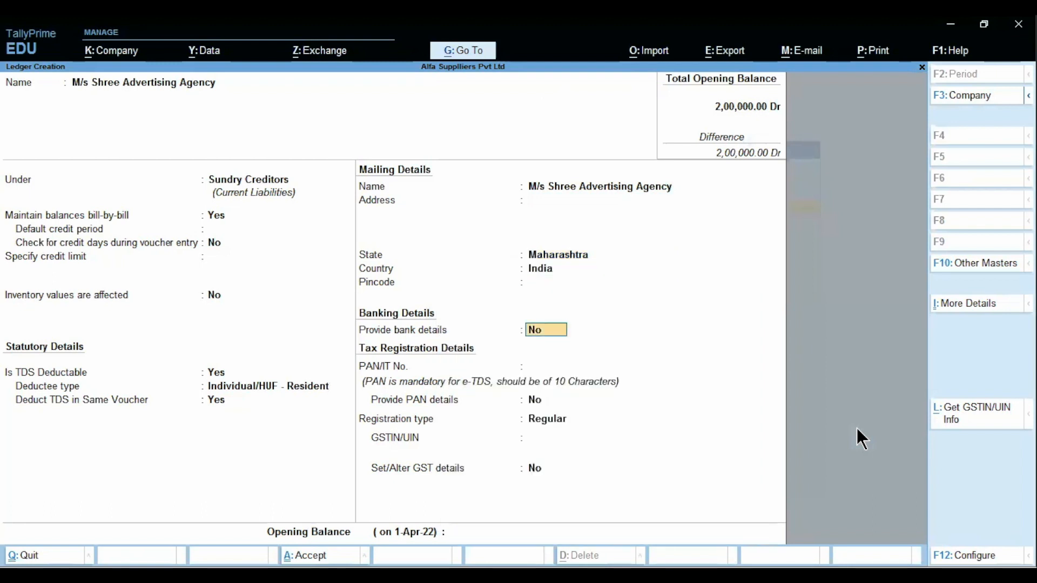
key("Return")
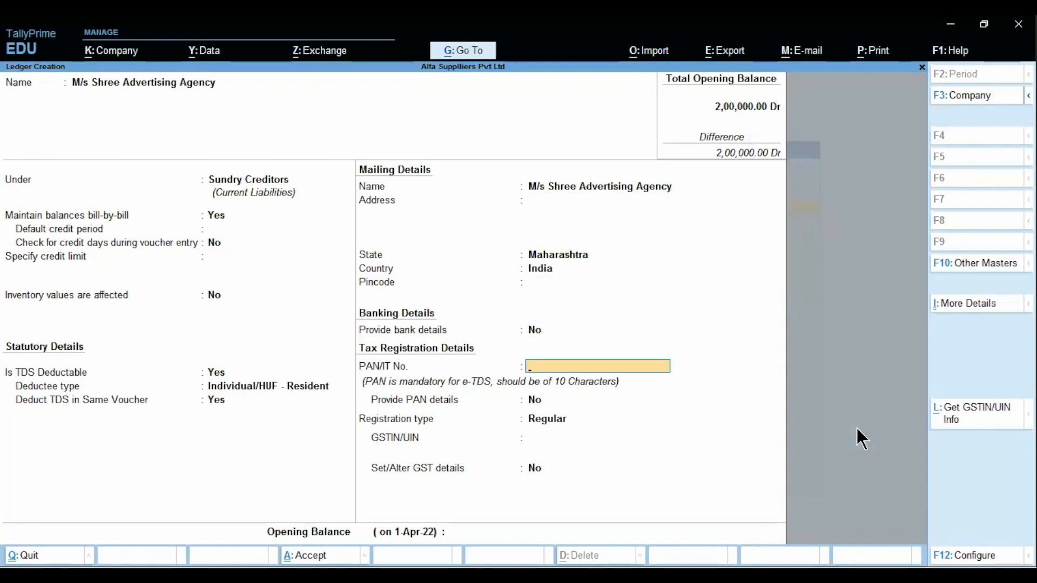
key("ctrl")
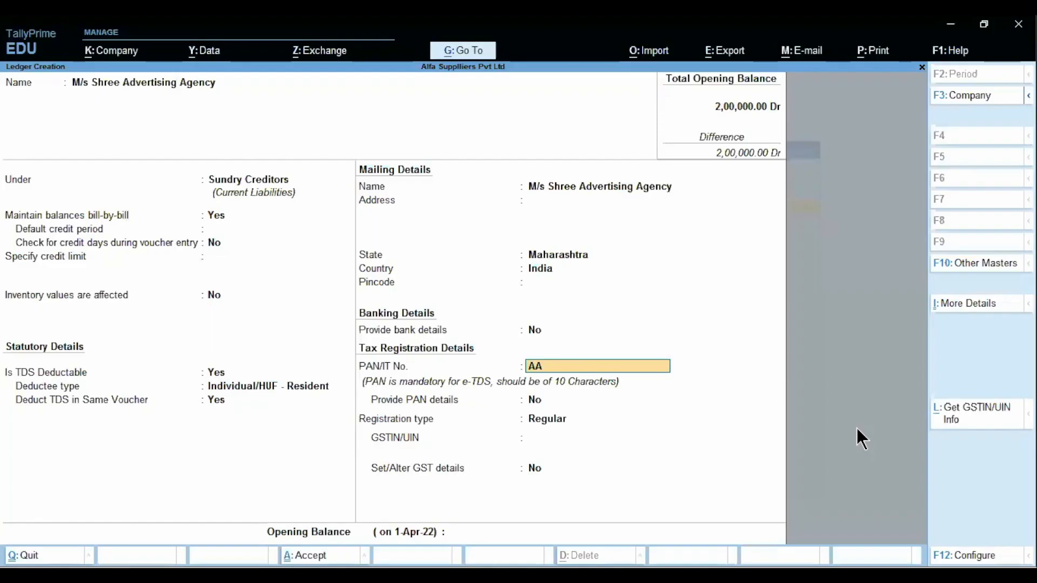
type("LPG")
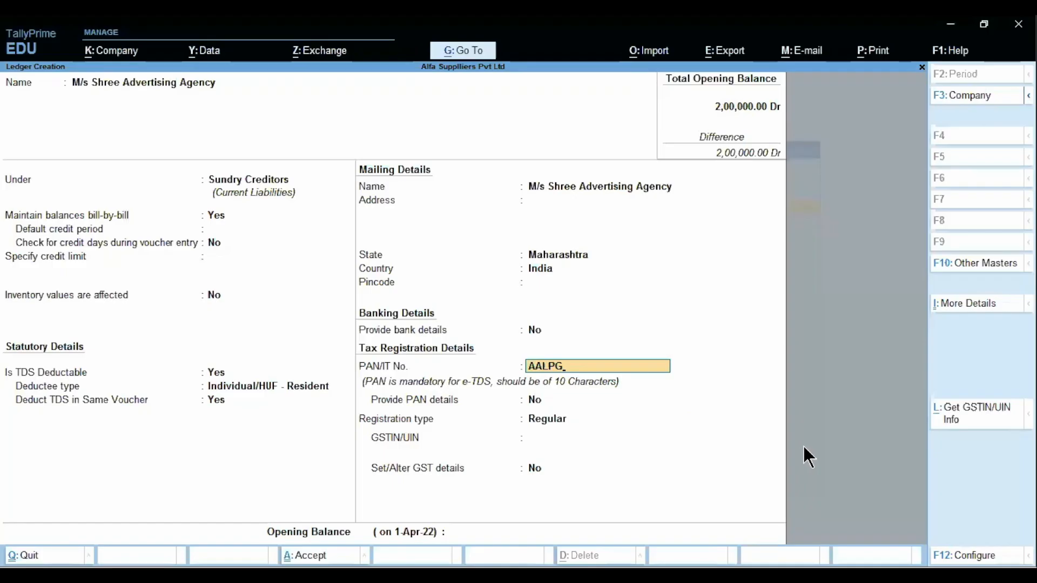
type("7411A")
key("BackSpace")
type("Q")
key("Return")
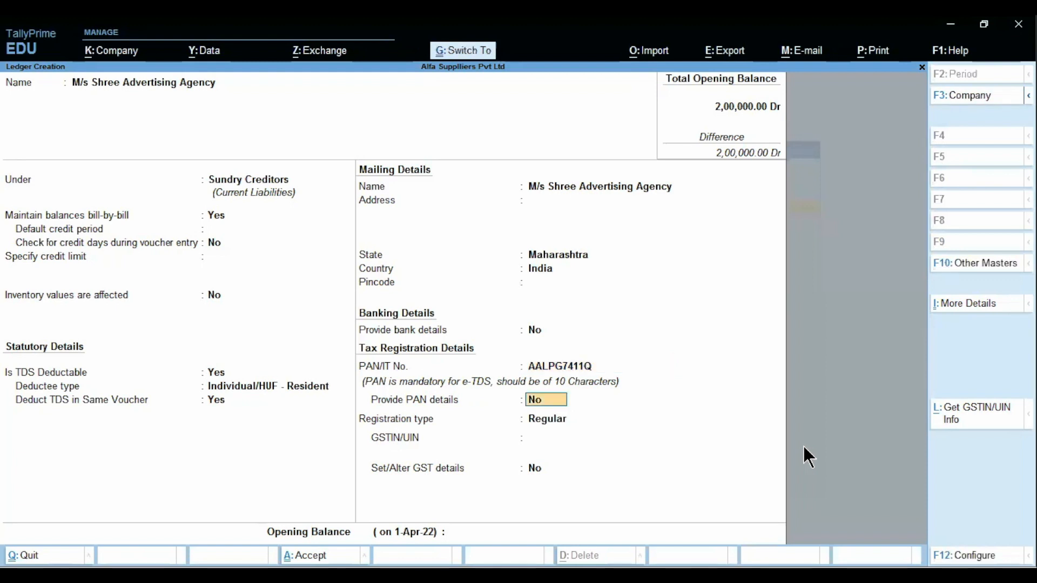
Keep the Regular registration type, enter the creditor's GSTIN from the example slide, and save the ledger without an opening balance
key("Return")
key("Return")
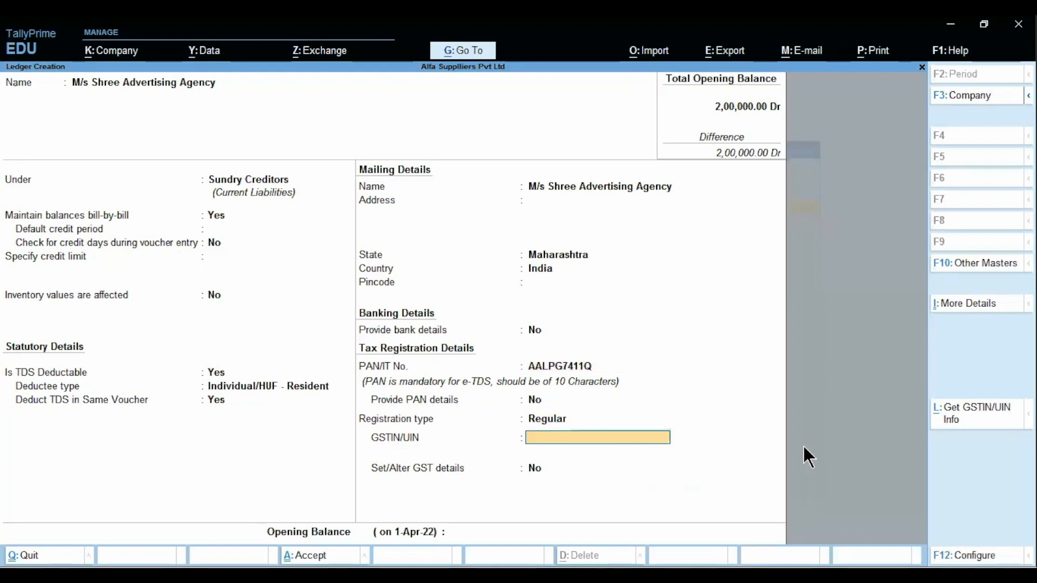
type("27aalpg7411q")
key("Return")
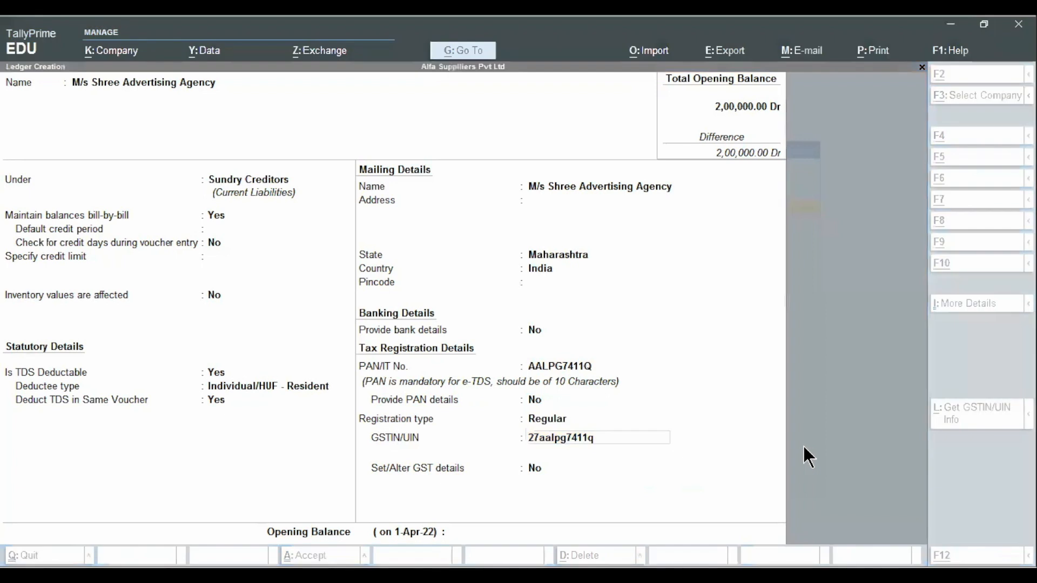
key("alt+Tab")
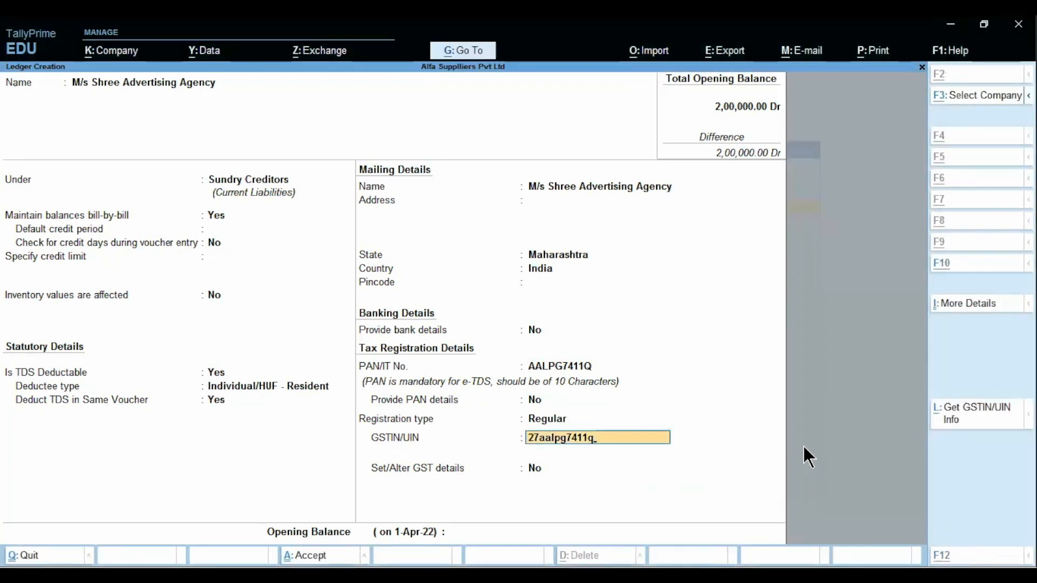
key("alt+Tab")
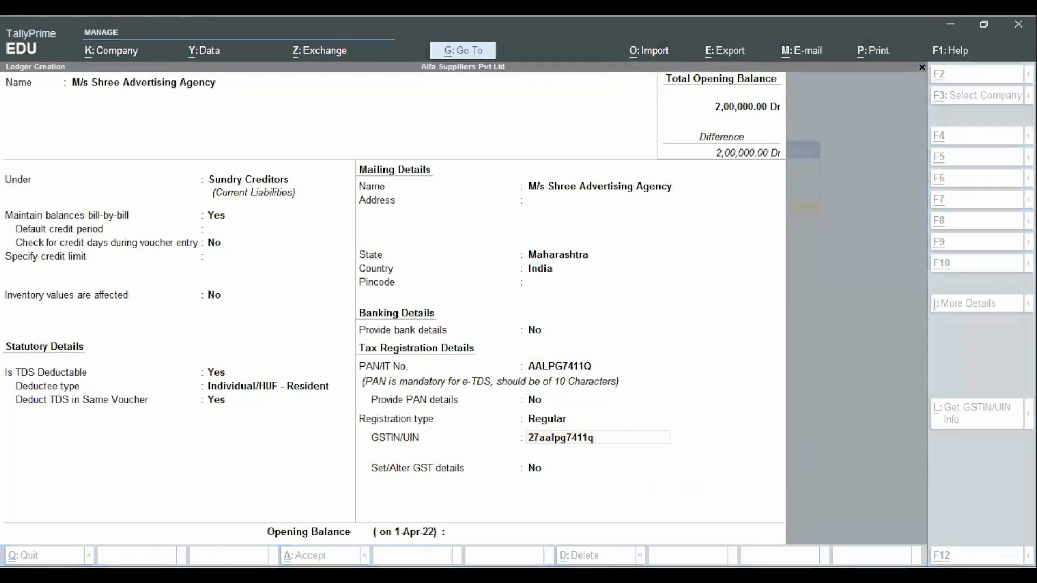
key("alt+Tab")
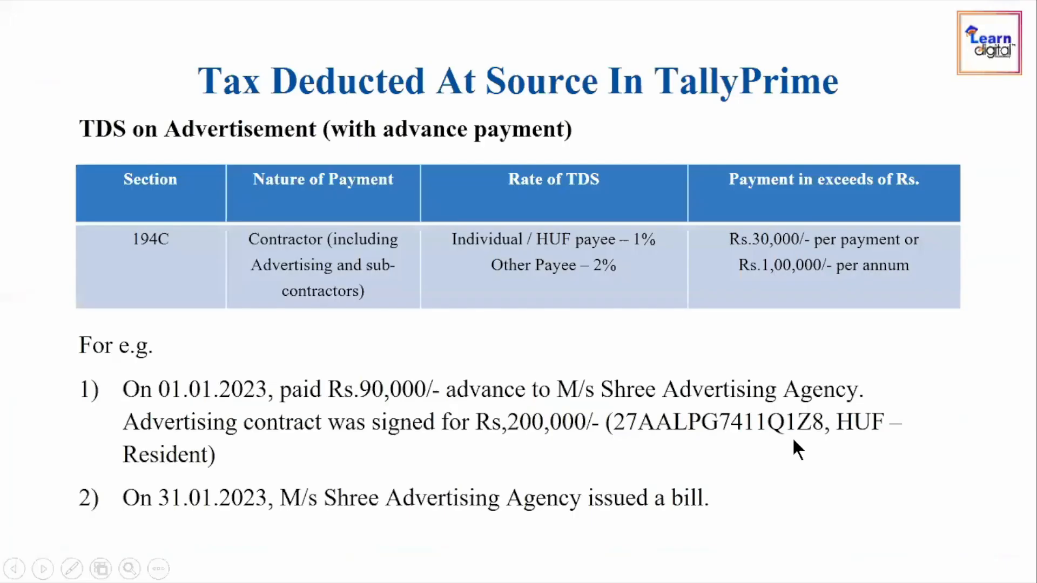
key("alt+Tab")
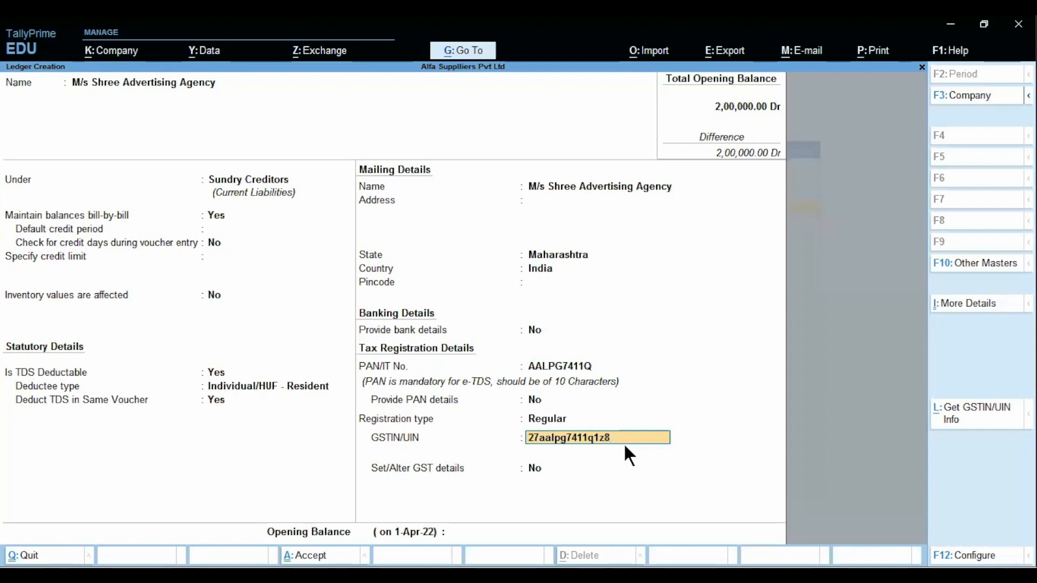
key("Return")
key("Return")
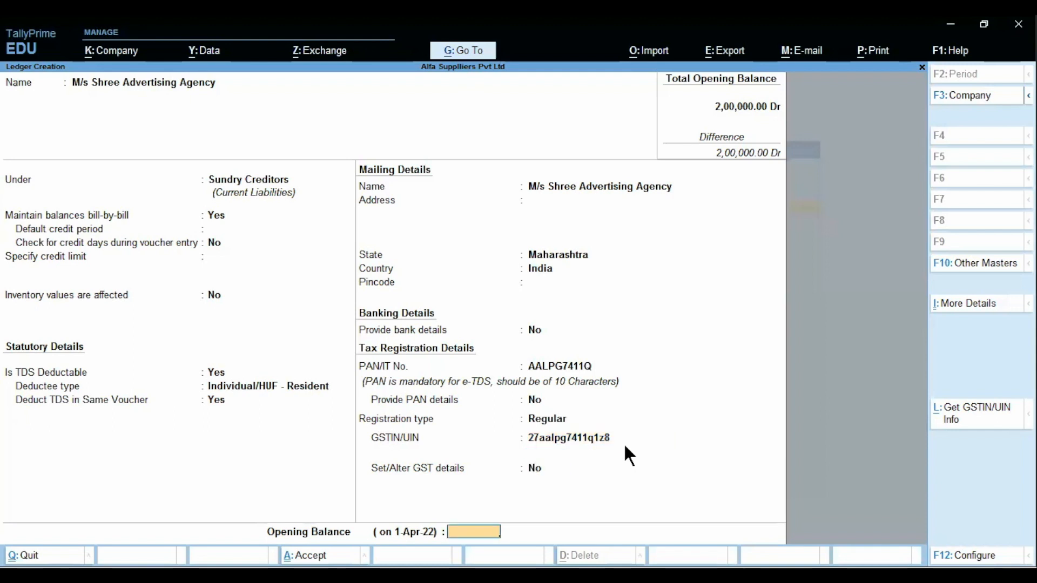
key("Return")
key("Return")
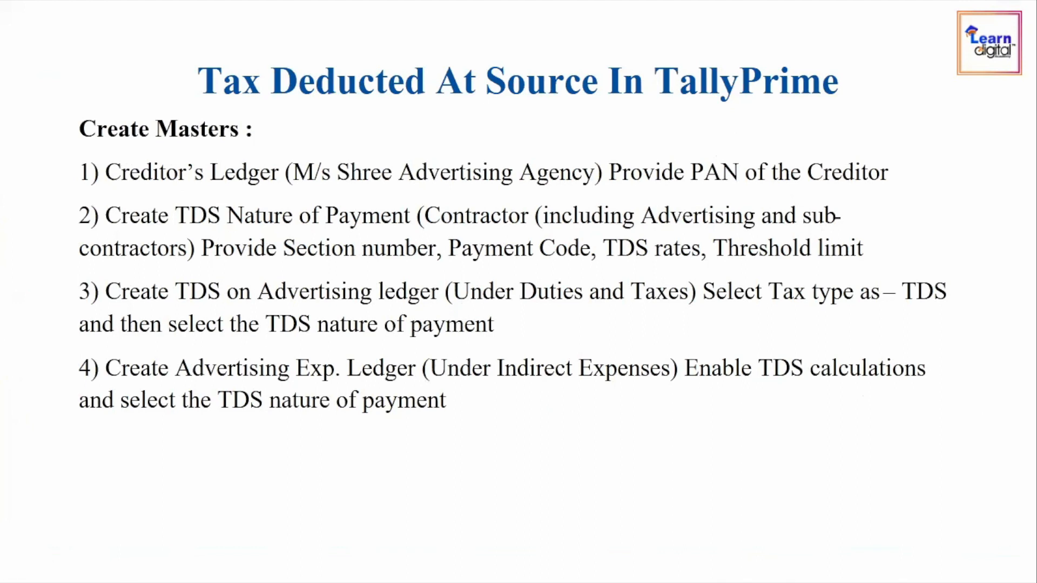
Check the TDS example slide, and leave ledger creation to return to the list of masters
key("Right")
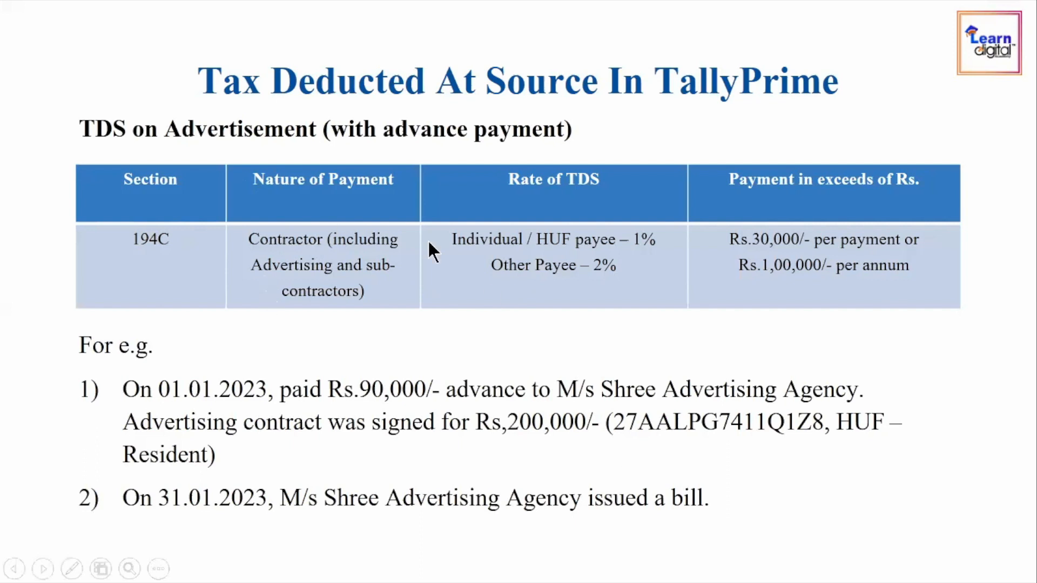
key("alt+Tab")
key("Escape")
key("y")
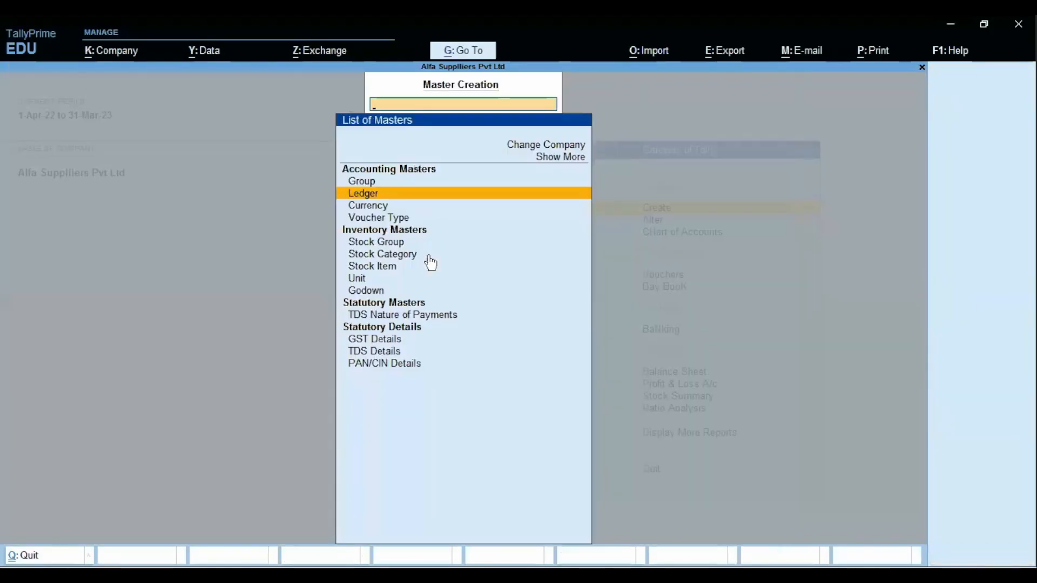
Start a new TDS nature of payment named "Contractor (Including Advertising and Subcontractor)"
key("Down")
key("Down")
key("Down")
key("Down")
key("Down")
key("Down")
key("Down")
key("Down")
key("Down")
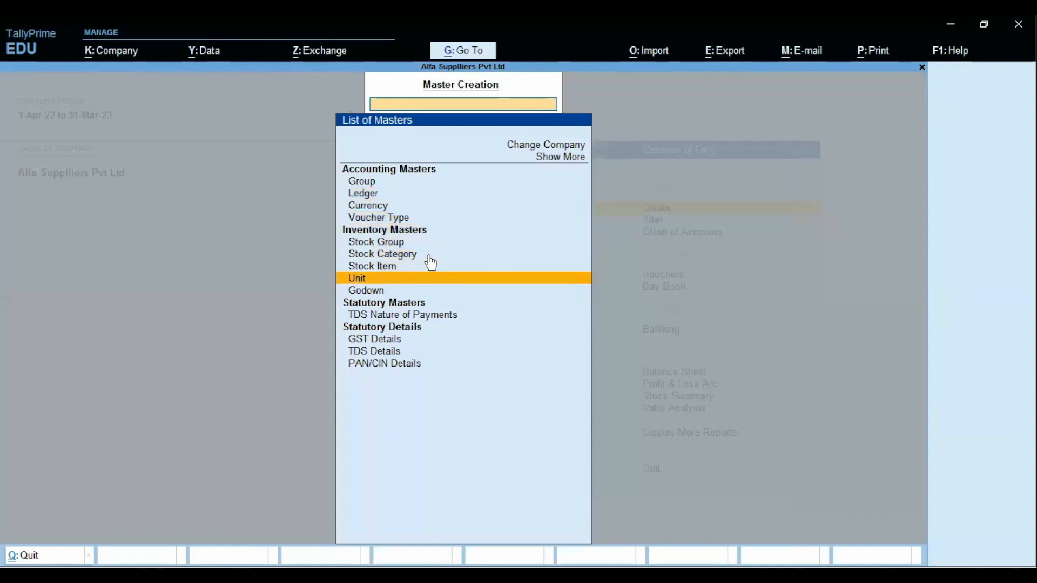
key("Down")
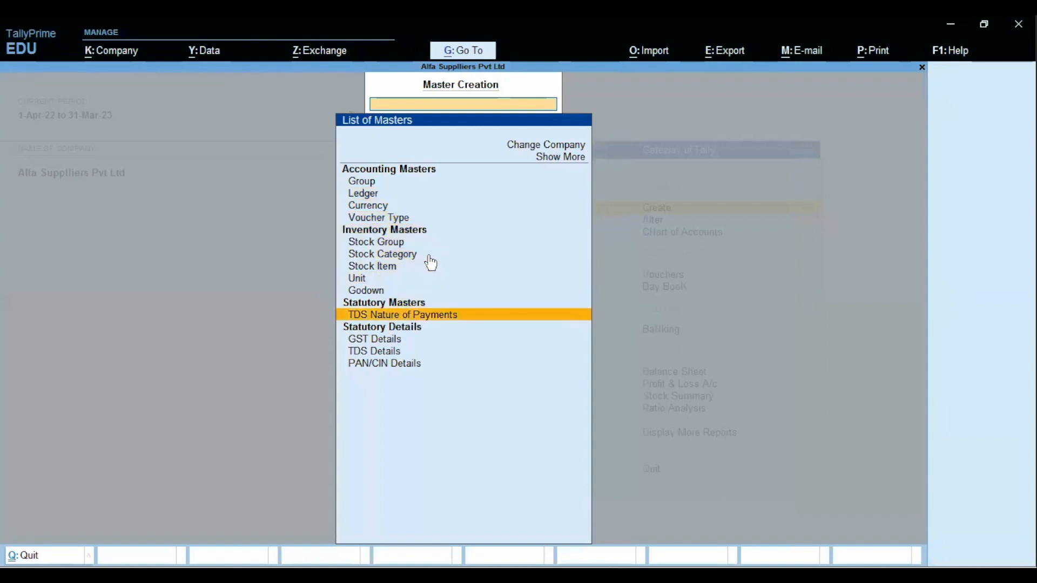
key("Return")
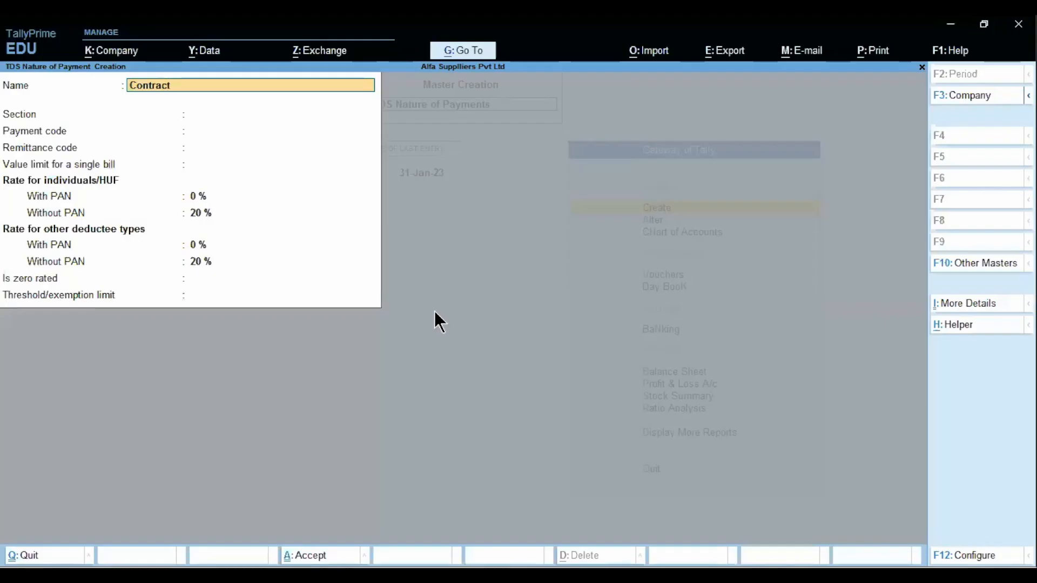
type("o")
type("ractor (Incljudin")
key("BackSpace")
key("BackSpace")
key("BackSpace")
key("BackSpace")
key("BackSpace")
type("uding")
key("BackSpace")
type("Advertising an")
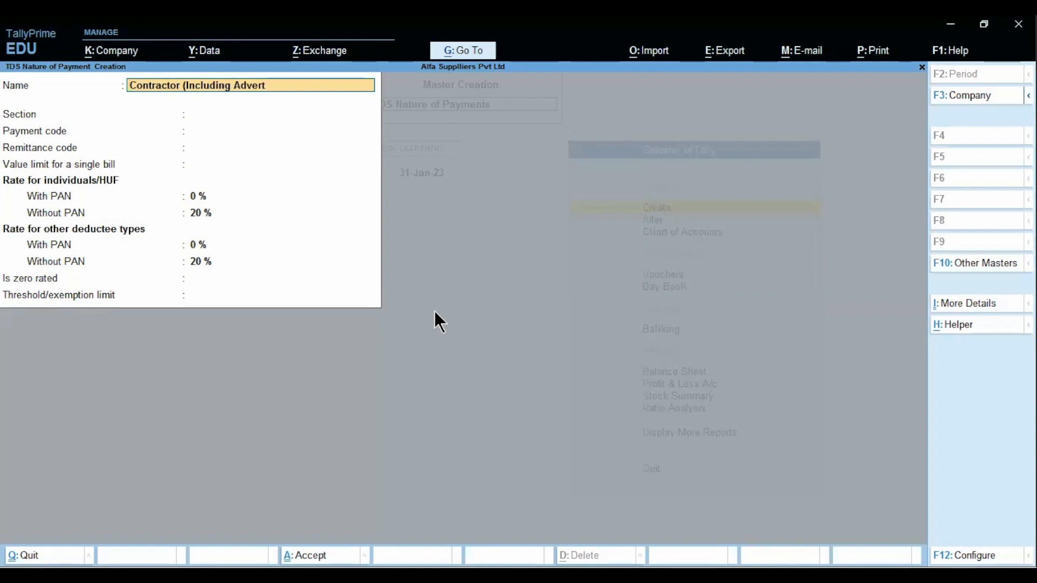
type("d Subcontractor)")
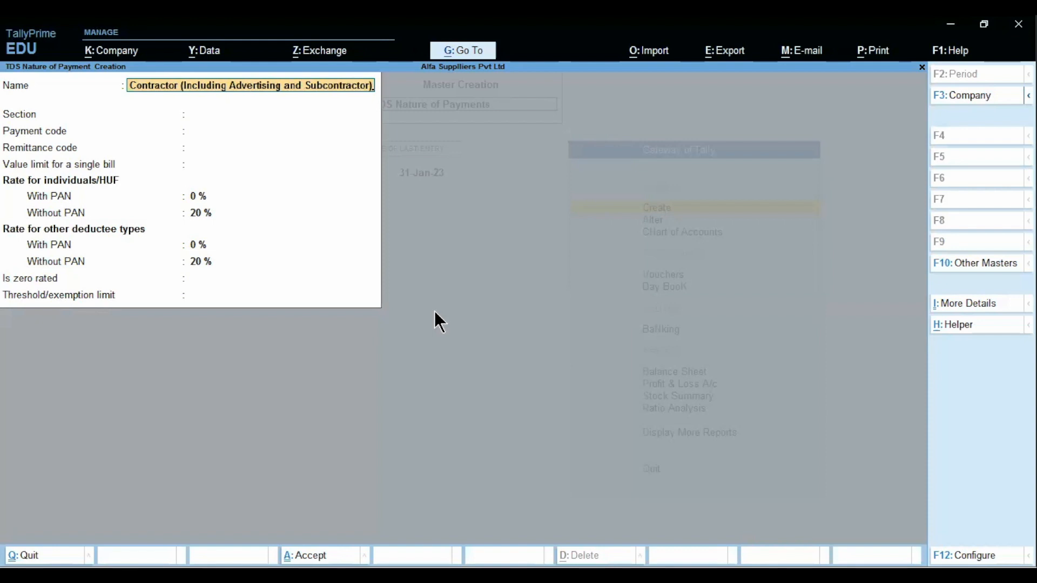
Set the nature of payment's section to 194C, payment code to 94C and single-bill value limit to 30000, leaving the remittance code blank
key("Return")
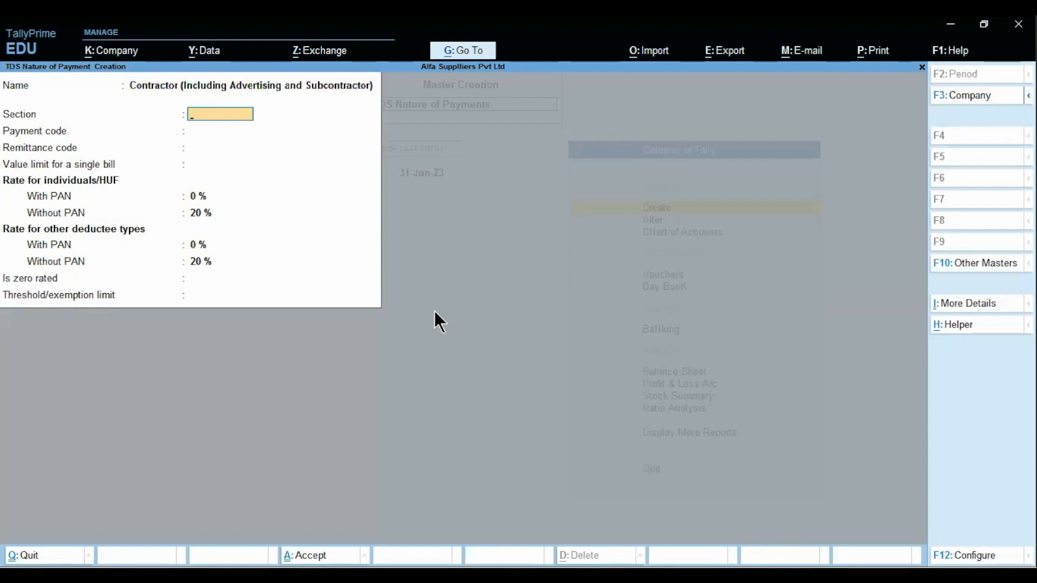
type("194C")
key("Return")
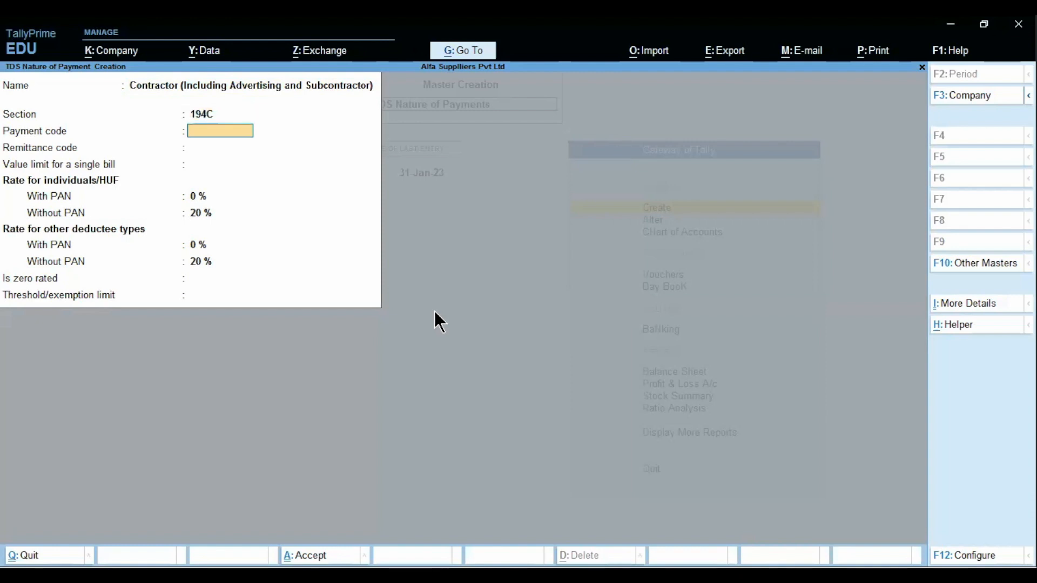
type("94C")
key("Return")
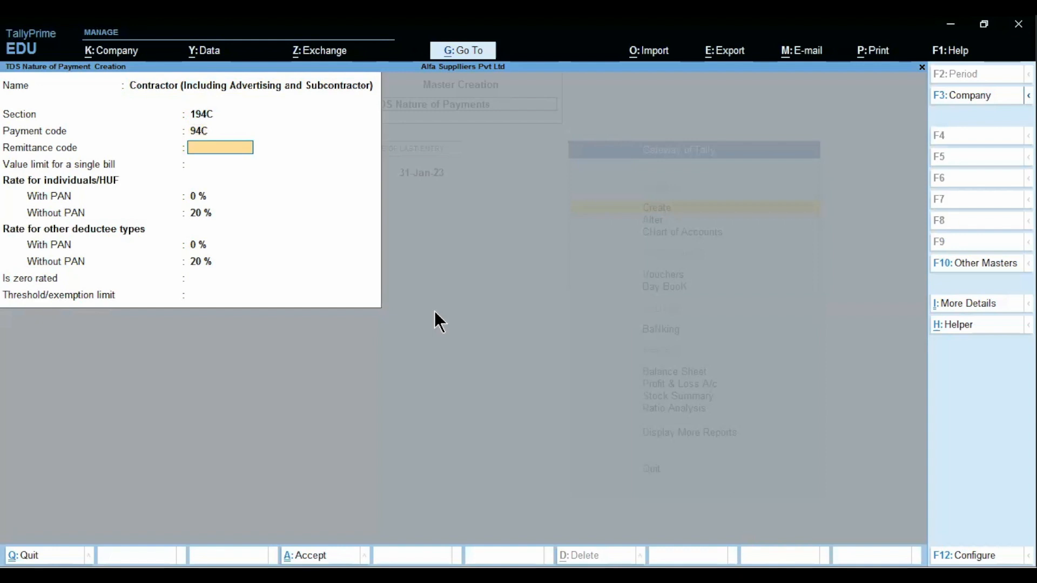
key("Return")
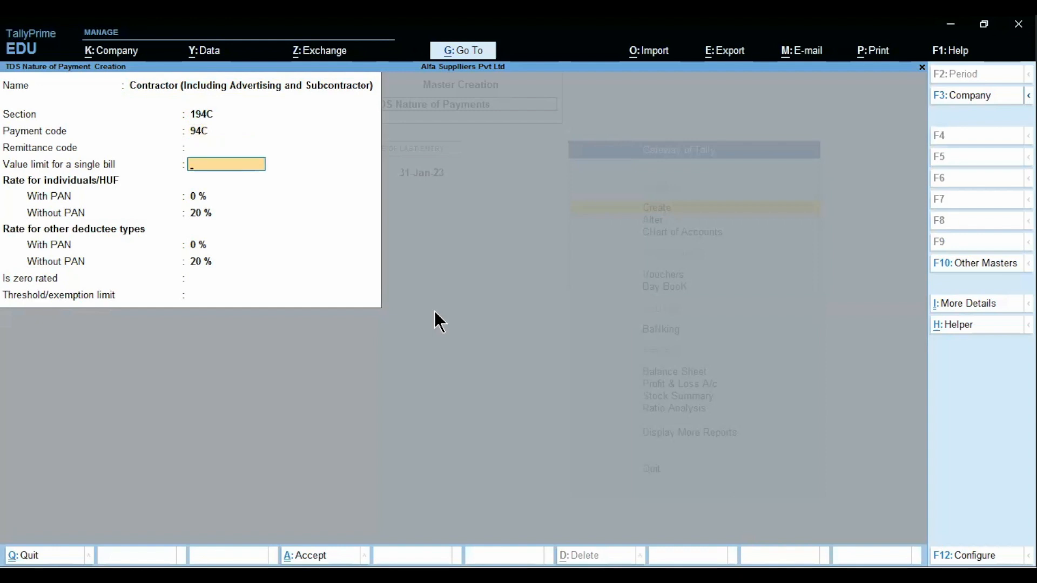
type("30000")
key("Return")
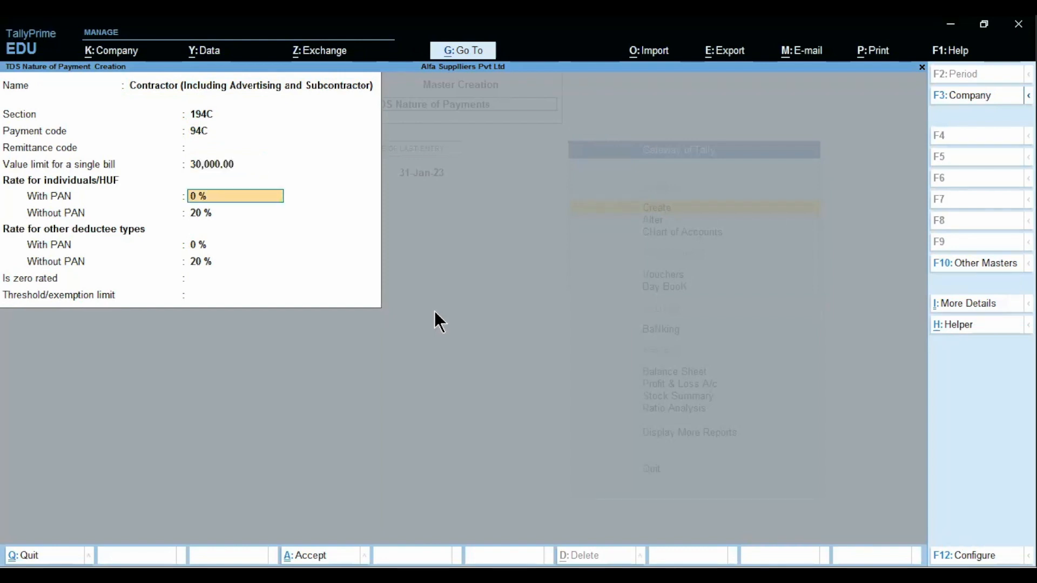
Check the TDS rates on the slide, and set the individuals/HUF rate with PAN to 1%, keeping 20% without PAN
key("Return")
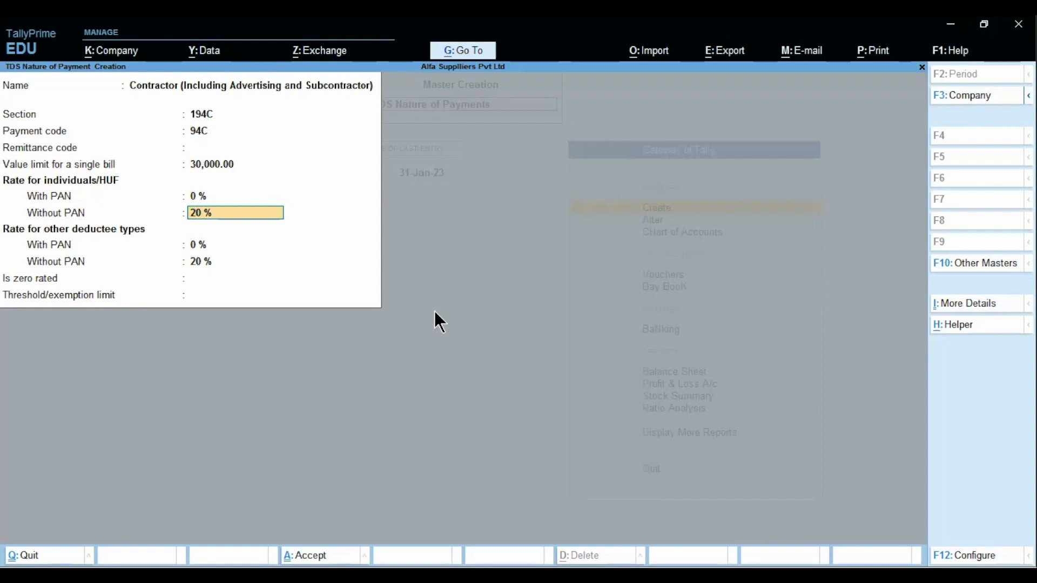
key("Up")
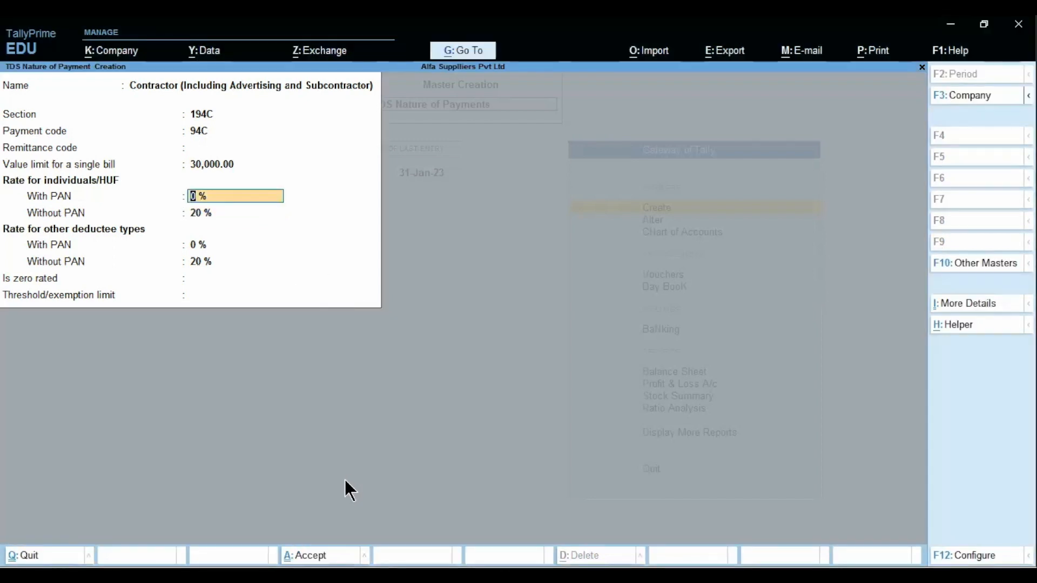
key("alt+Tab")
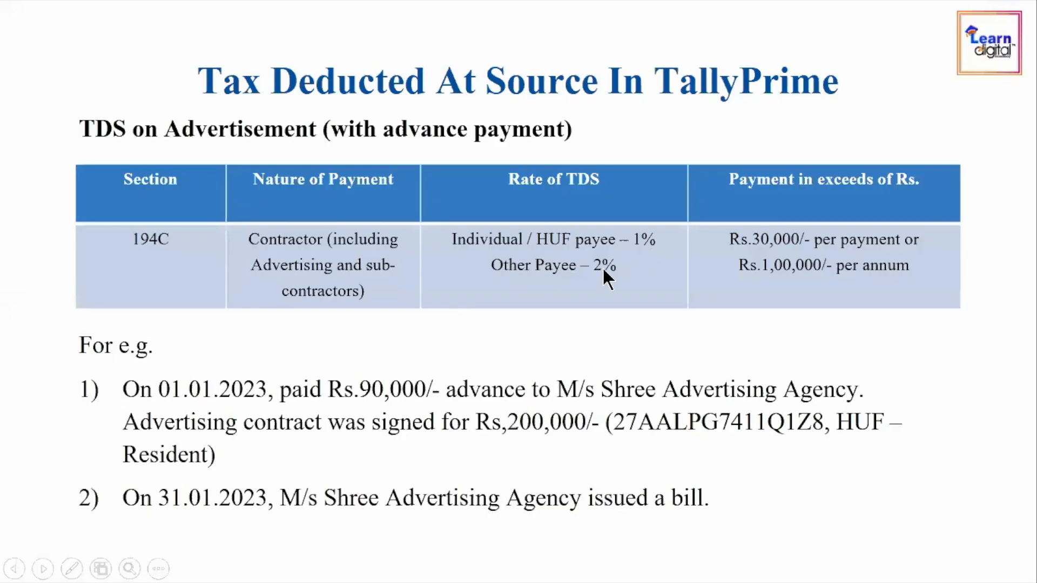
key("alt+Tab")
type("1")
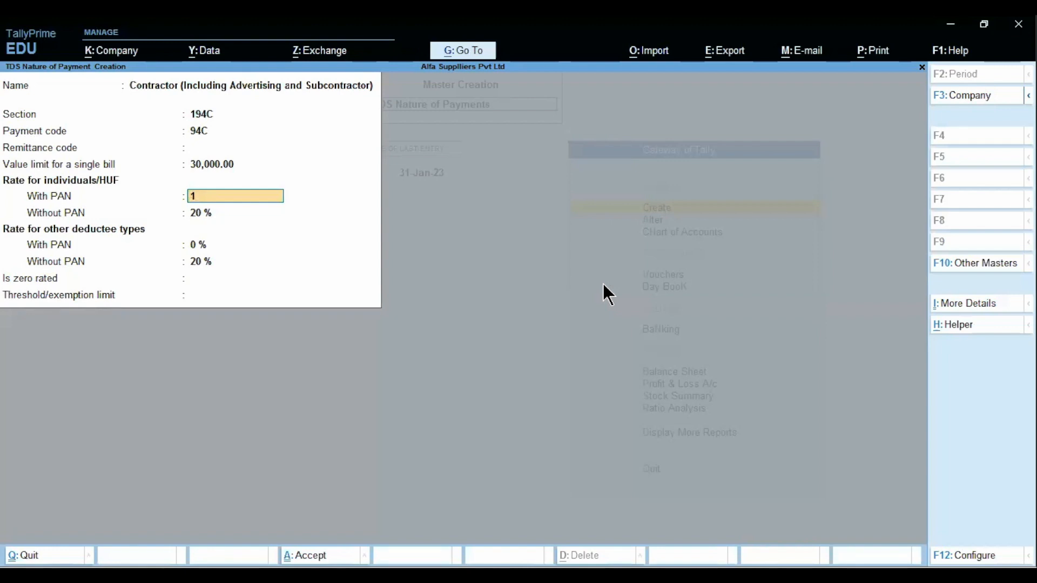
key("Return")
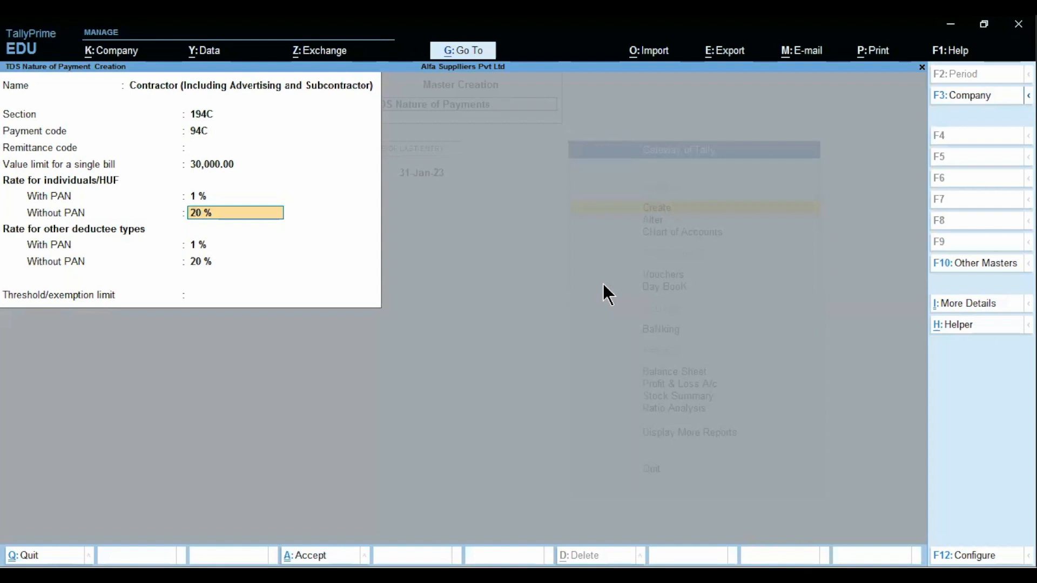
key("Return")
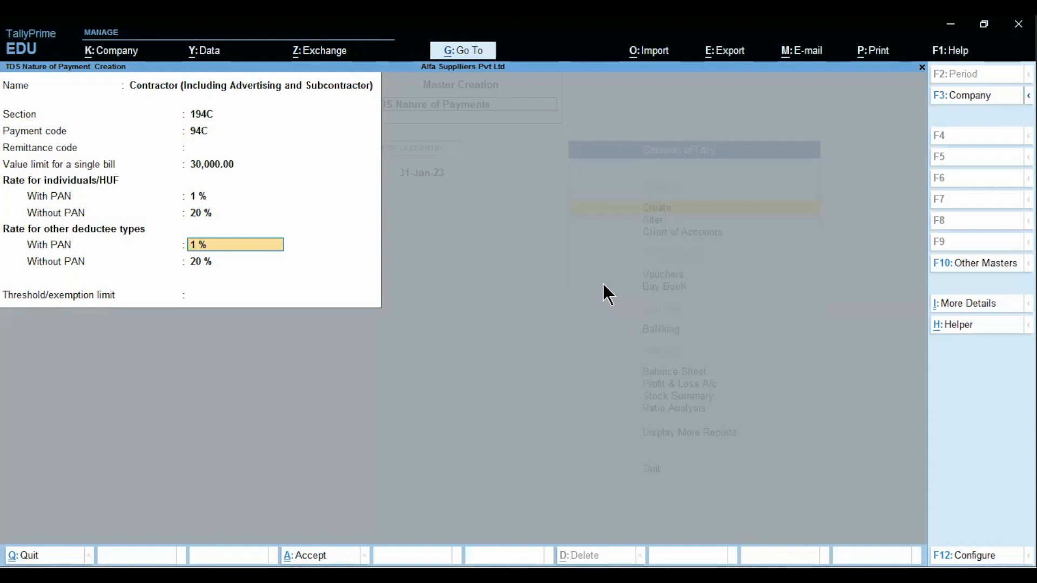
Set the other deductee types' rate with PAN to 2% and the threshold limit to 100000, and save the nature of payment
type("2")
key("Return")
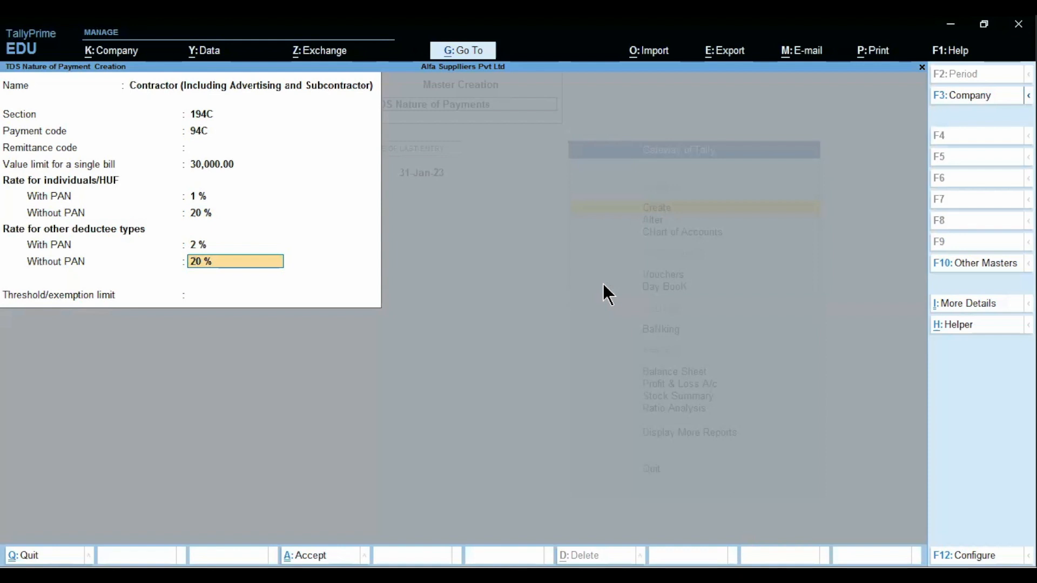
key("Return")
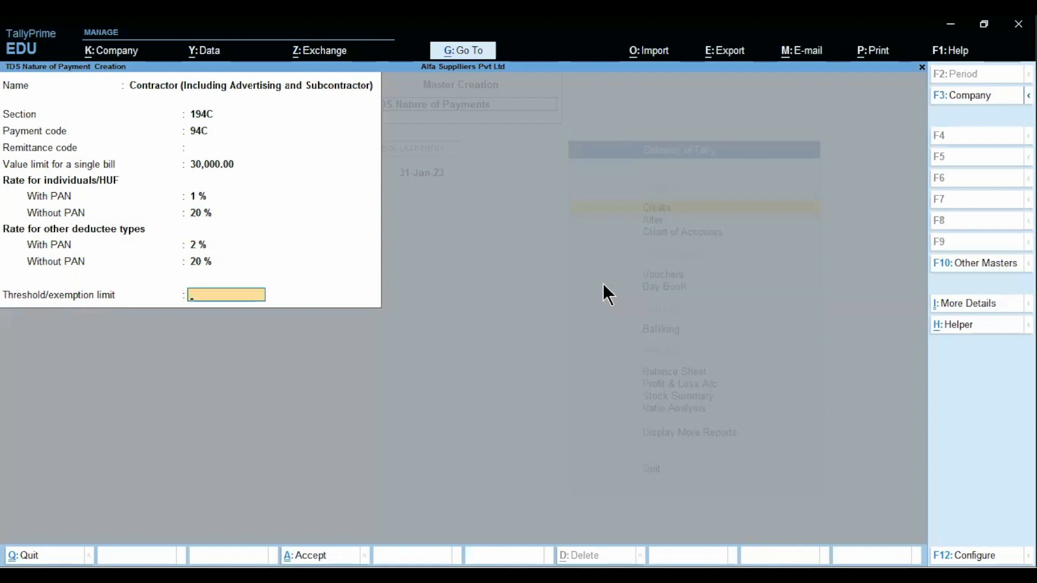
key("alt")
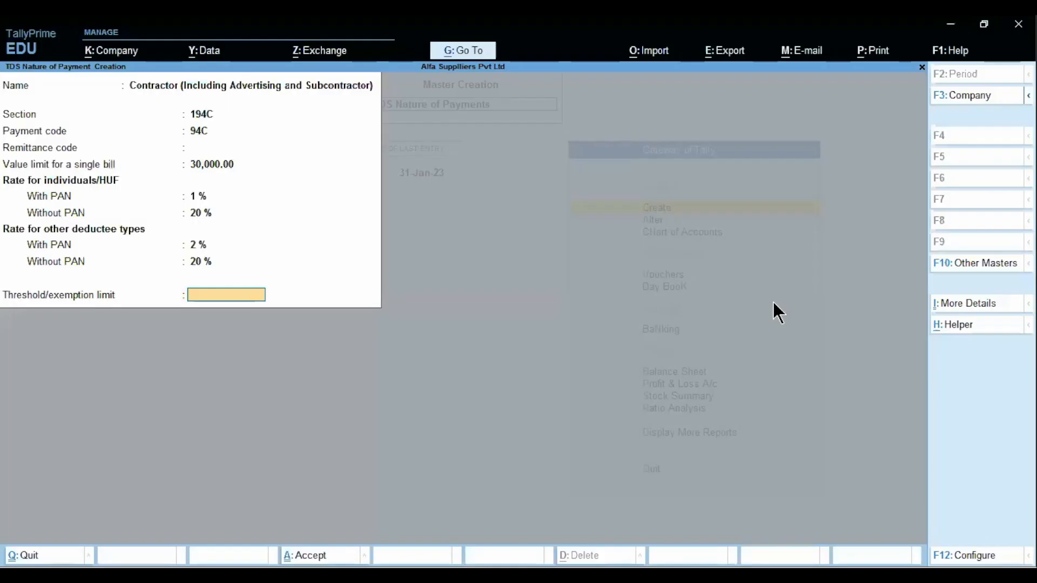
type("100000")
key("Return")
key("Return")
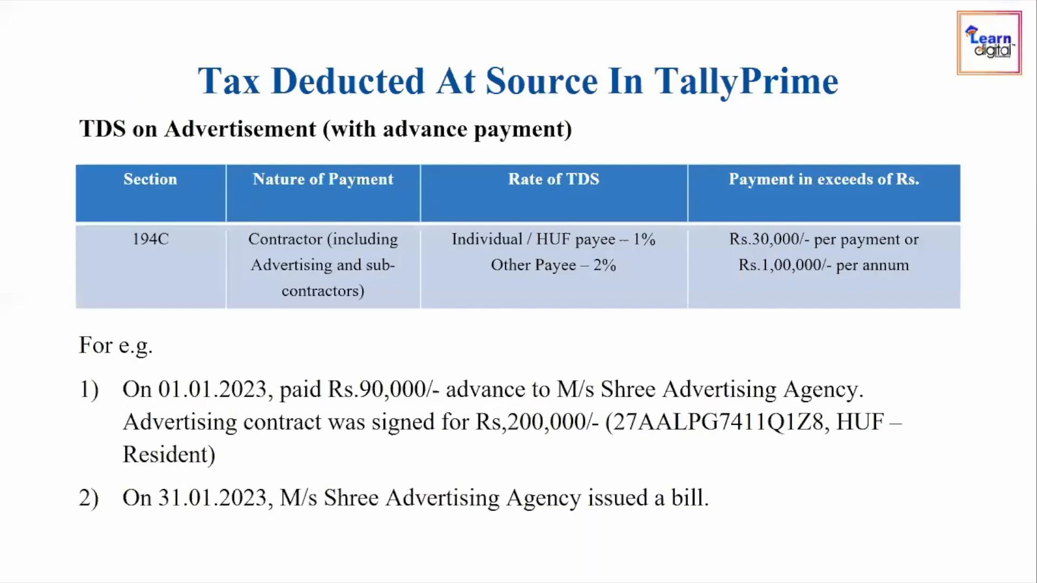
Return from the slide to the list of masters, and start a new ledger named "TDS on Advertising"
key("Right")
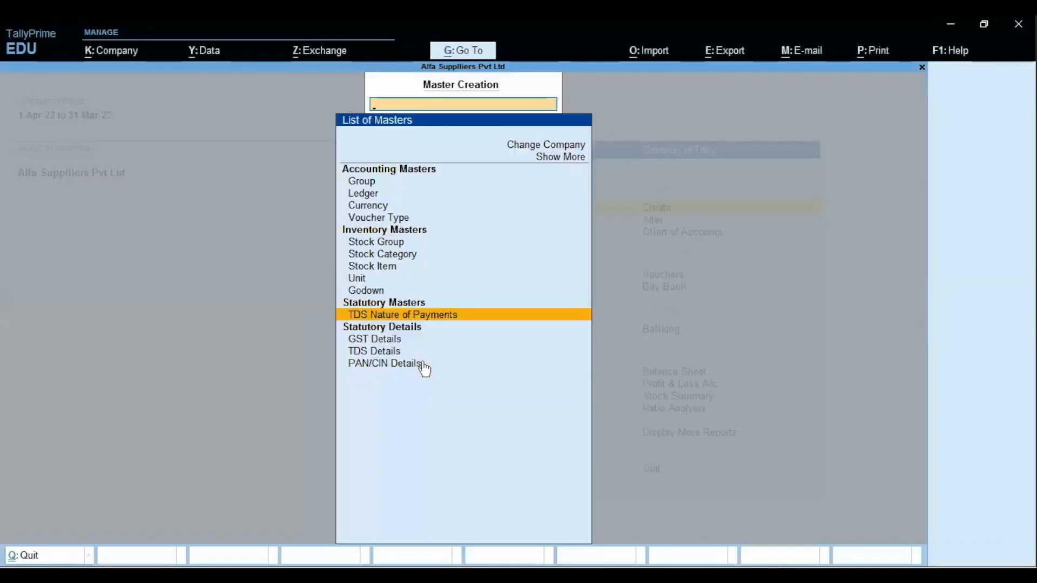
key("Up")
key("Up")
key("Up")
key("Up")
key("Up")
key("Up")
key("Up")
key("Up")
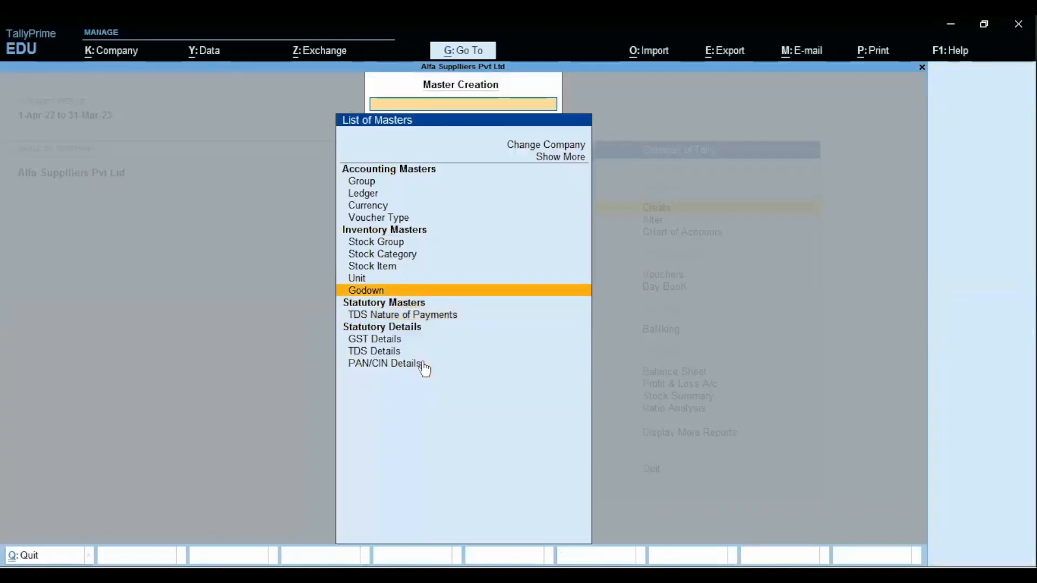
key("Up")
key("Up")
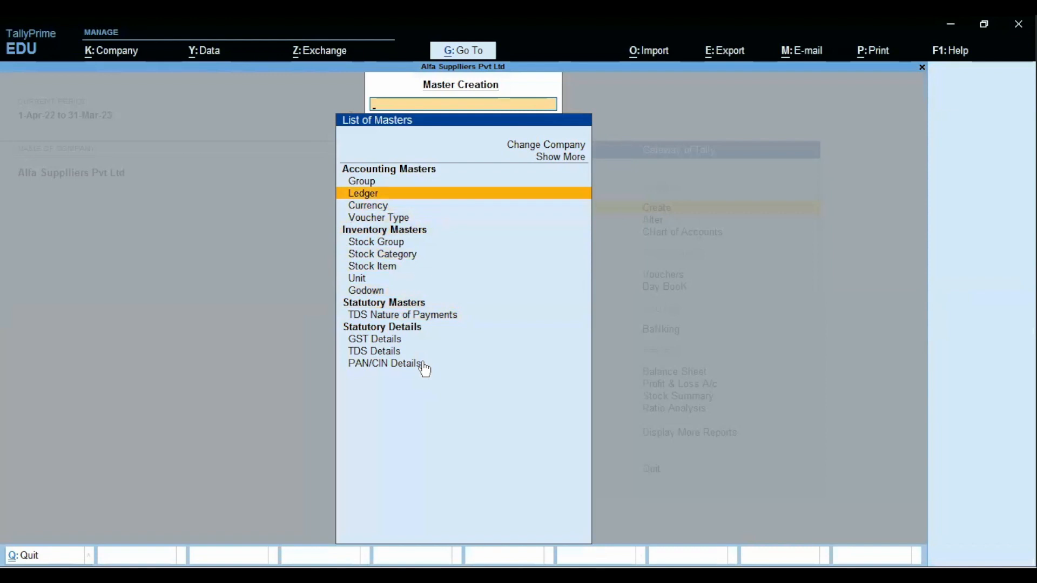
key("Return")
type("TD")
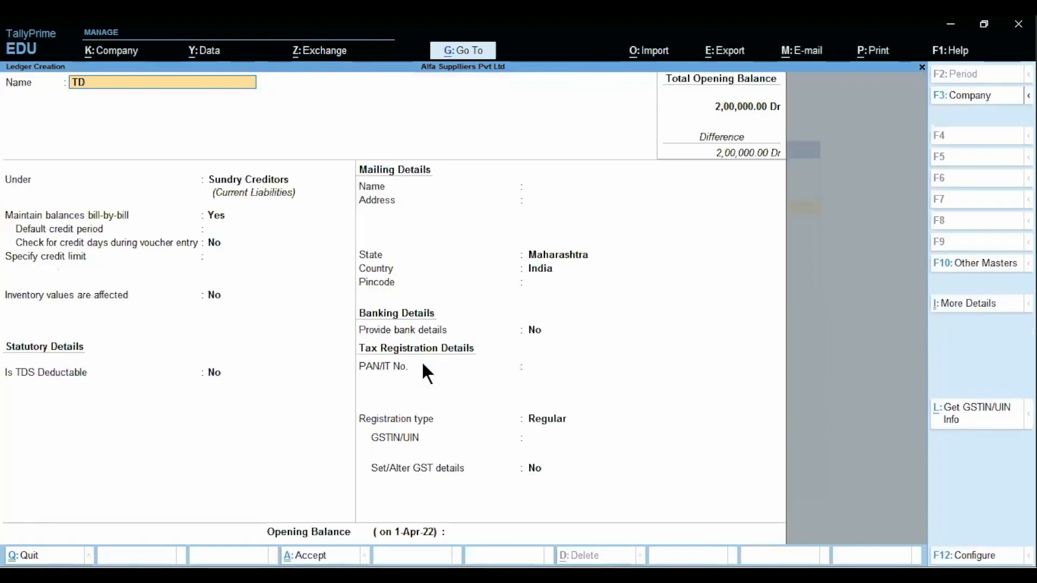
type("S on advertising")
key("Return")
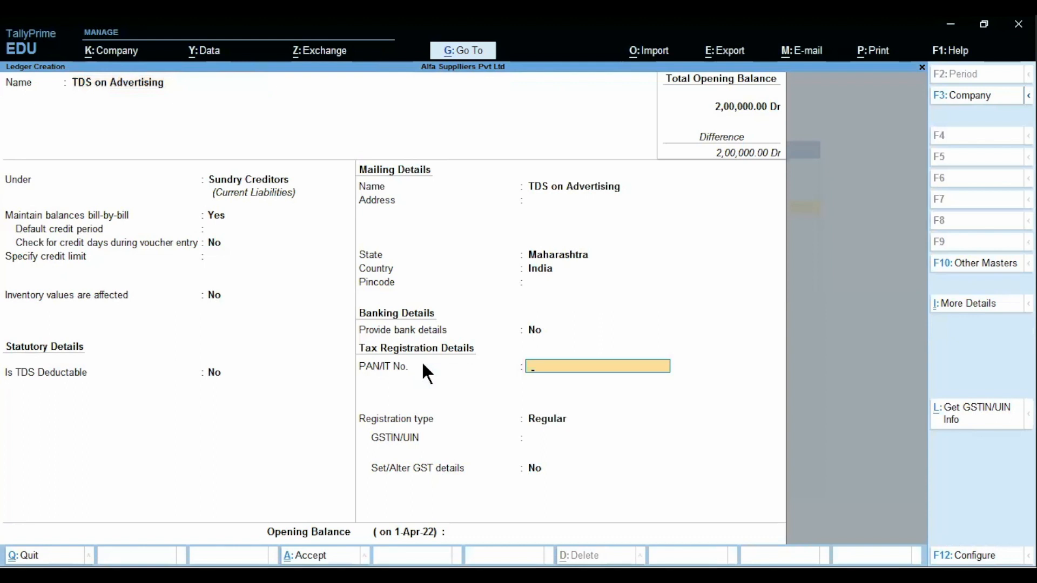
Place the TDS on Advertising ledger under Duties & Taxes, with TDS as its type of duty/tax
left_click(262, 186)
type("Dut")
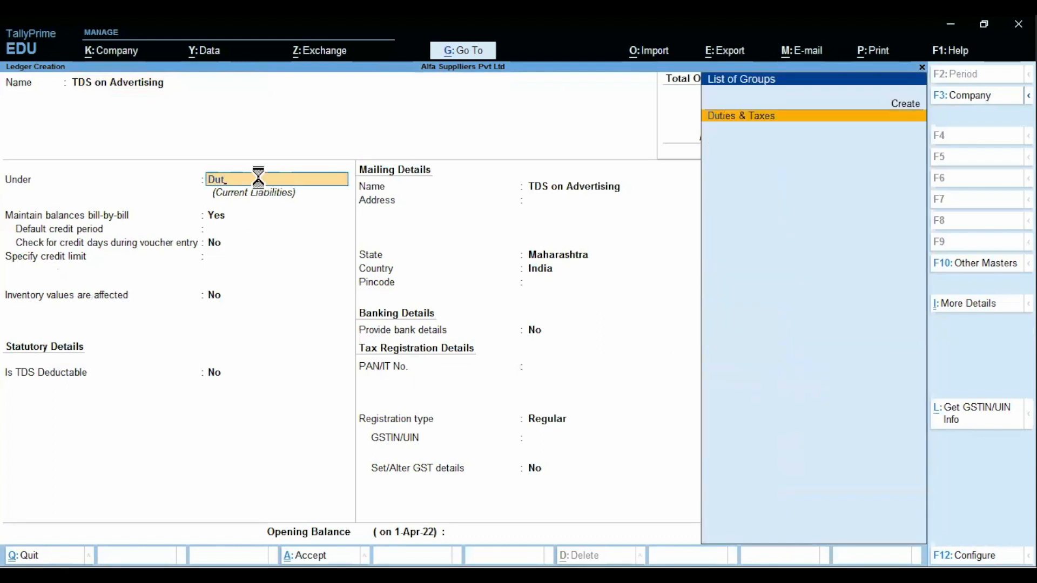
key("Return")
key("Down")
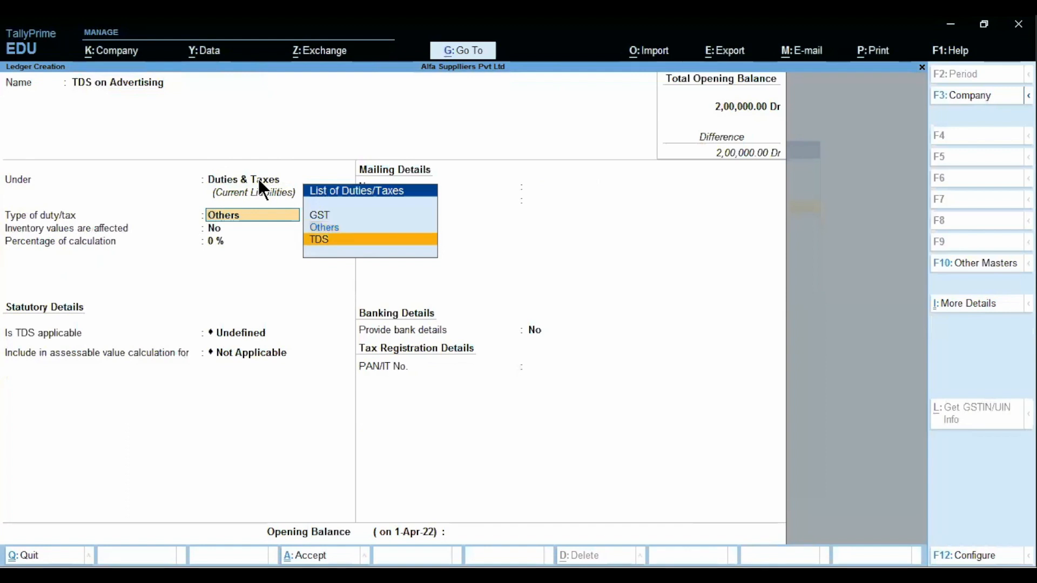
key("Return")
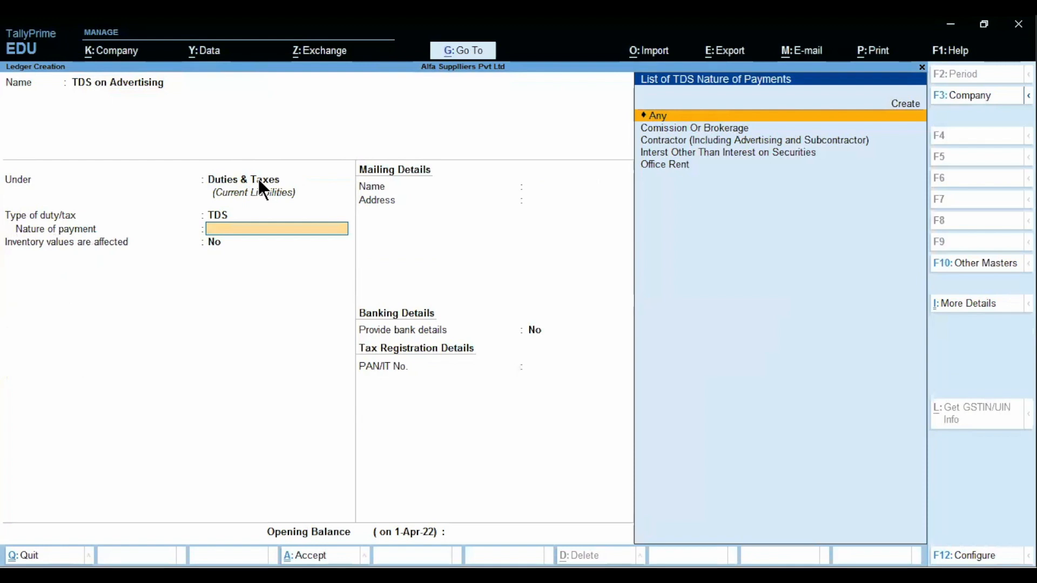
Assign "Contractor (Including Advertising and Subcontractor)" as the ledger's nature of payment and save the ledger
key("Down")
key("Down")
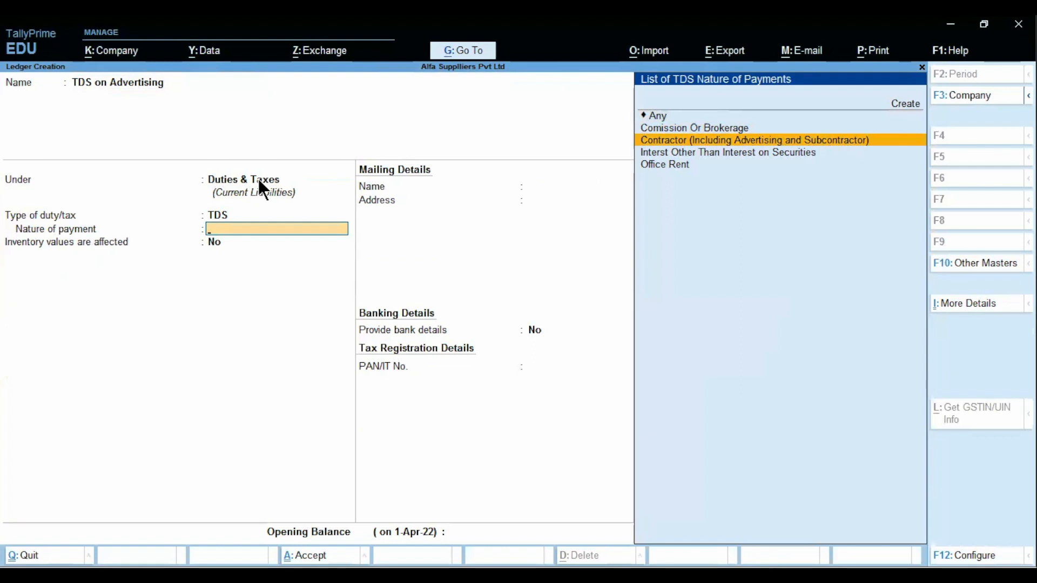
key("Return")
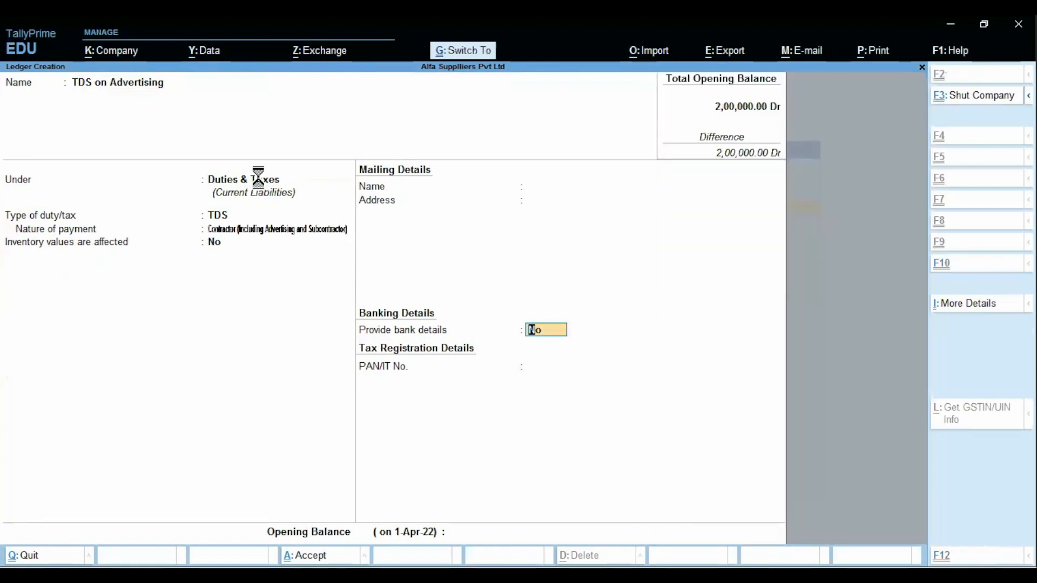
key("ctrl+a")
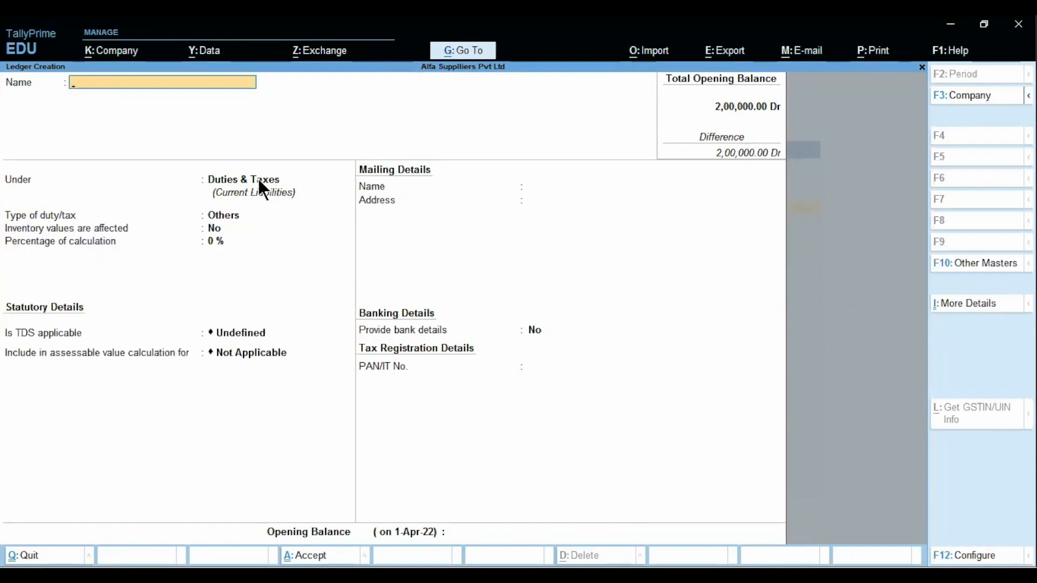
Stay in ledger creation, and start a ledger named "Advertising Exp A/c" under Indirect Expenses
key("Escape")
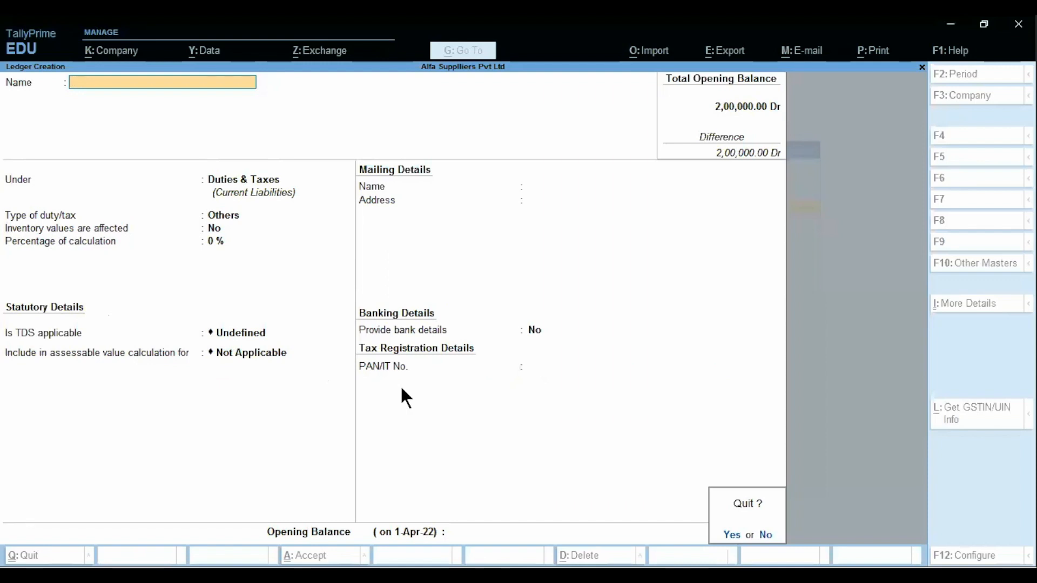
type("nT")
type("D")
key("BackSpace")
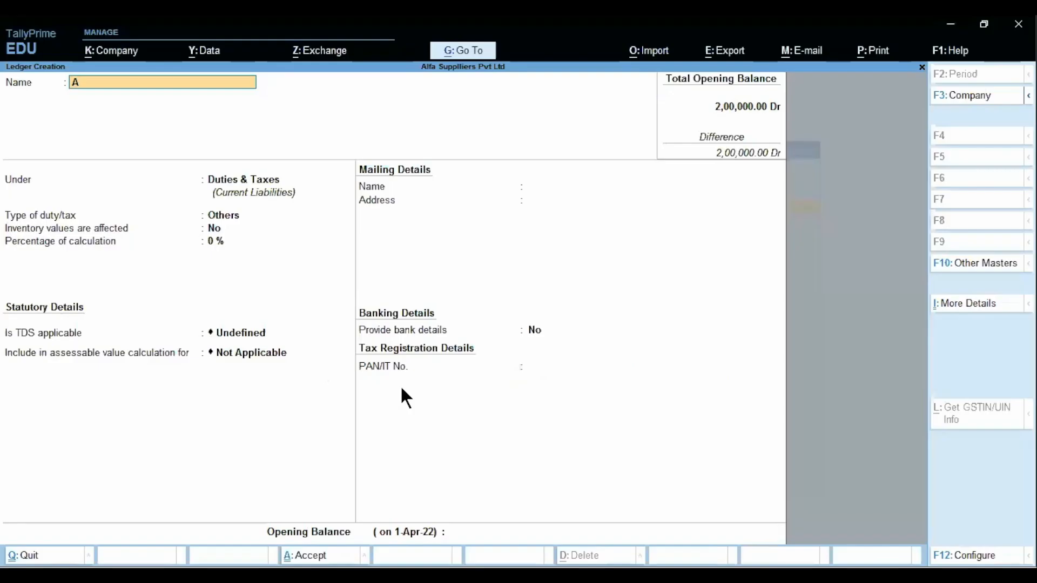
type("dvertising Exp a/c")
key("Return")
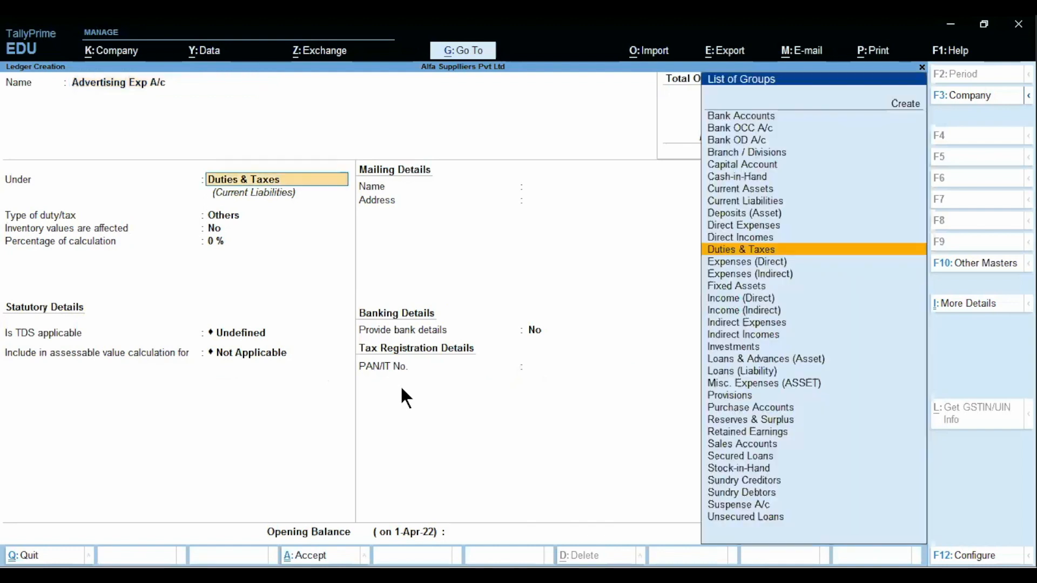
type("Indi")
key("Down")
key("Down")
key("Return")
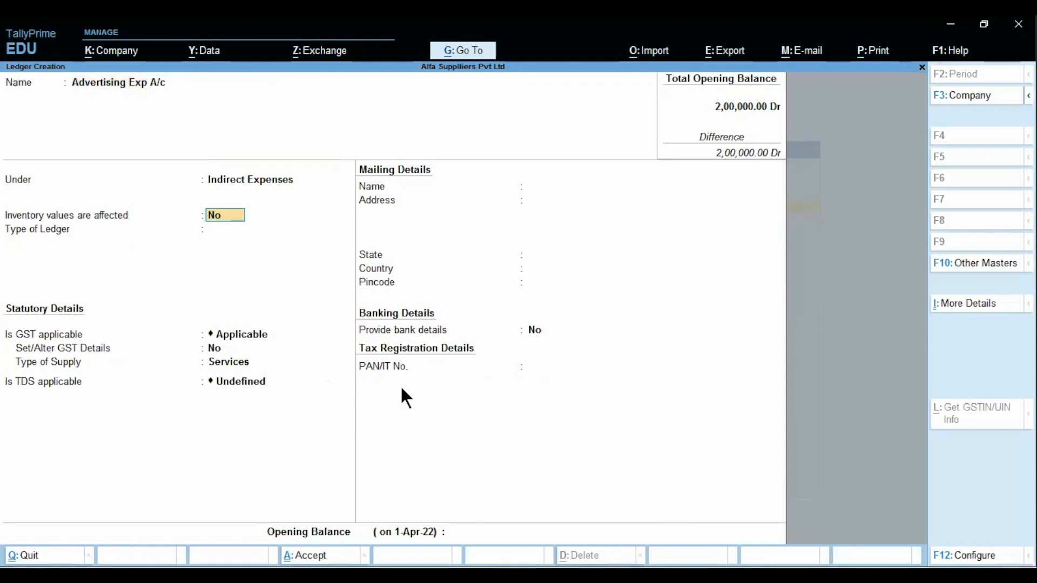
Keep inventory values unaffected and the ledger type Not Applicable, and set GST applicability to Not Applicable
key("Return")
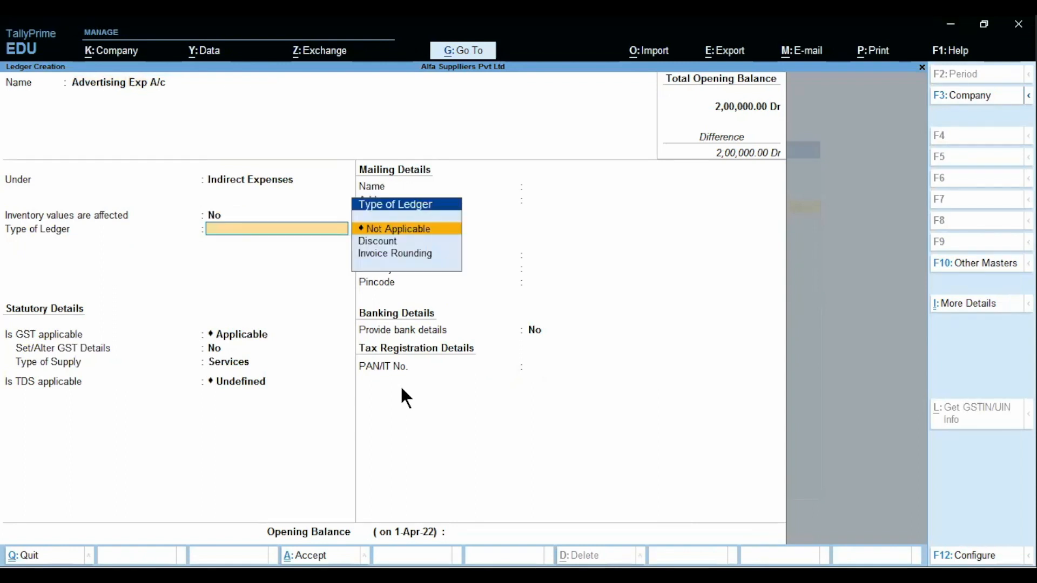
key("Return")
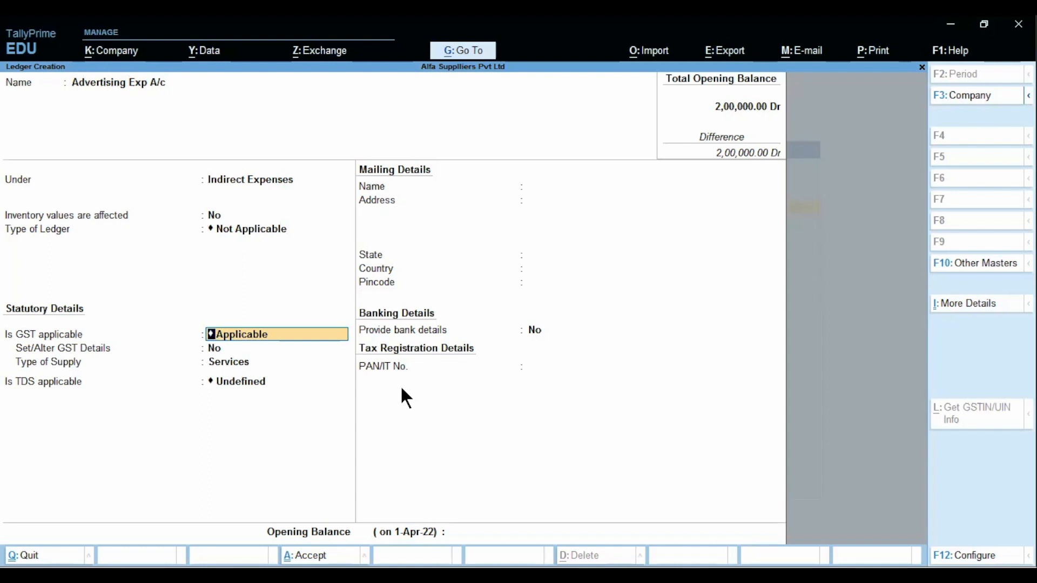
key("BackSpace")
key("Down")
key("Down")
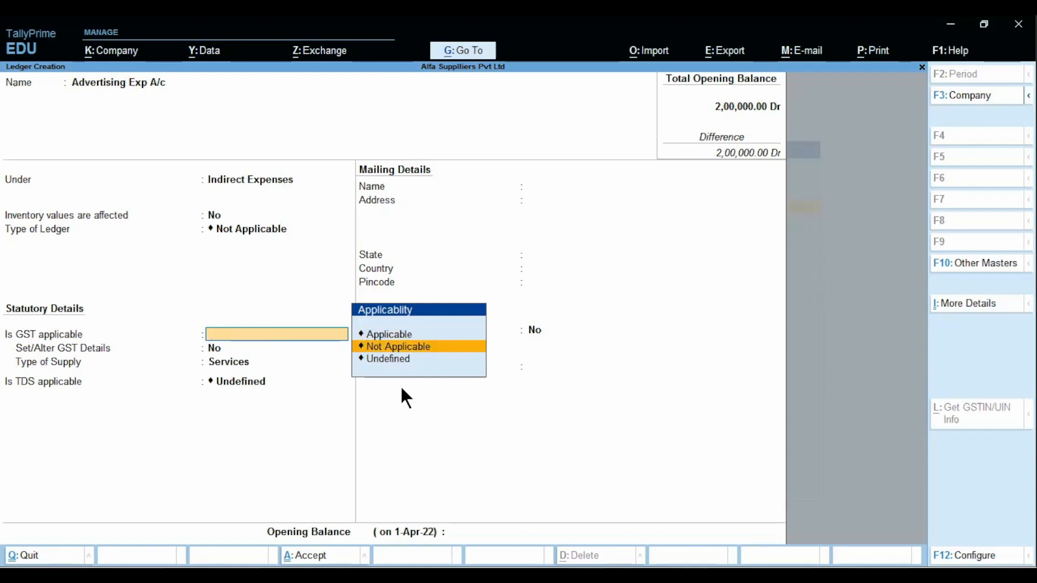
key("Return")
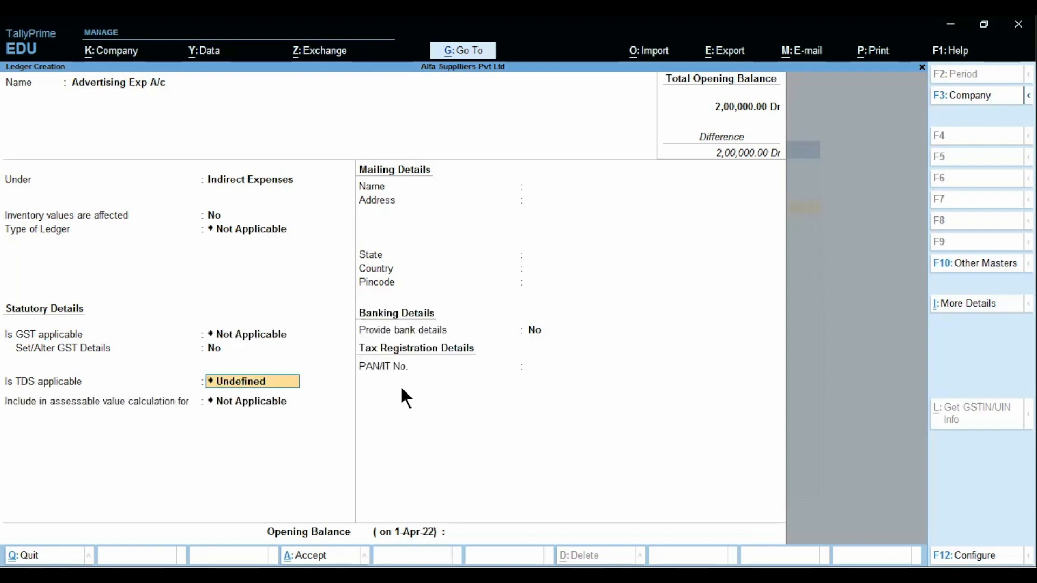
Make TDS applicable for the Advertising Exp A/c ledger, with "Contractor (Including Advertising and Subcontractor)" as its nature of payment
type("Ap")
type("pl")
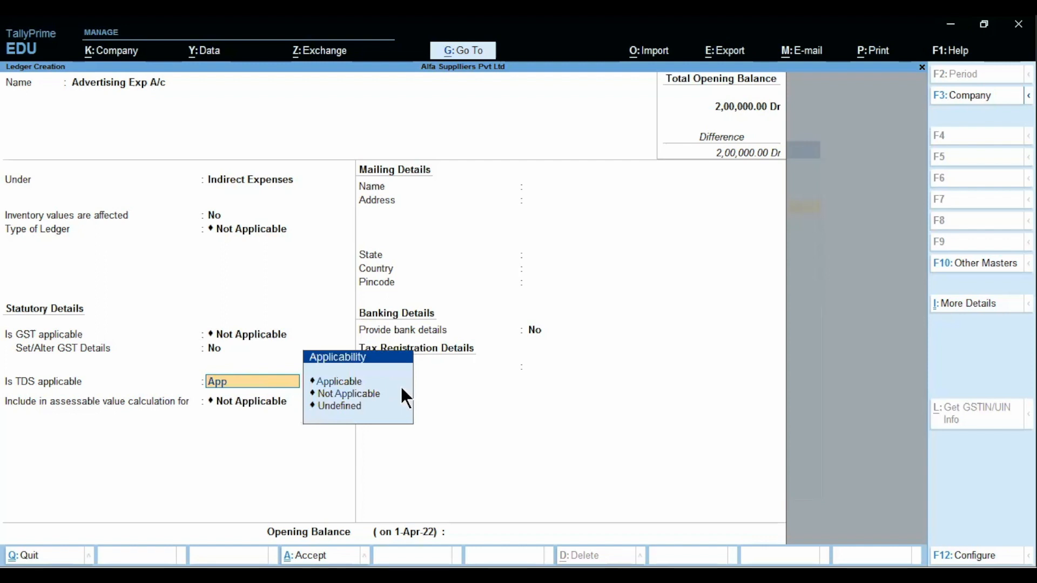
key("Return")
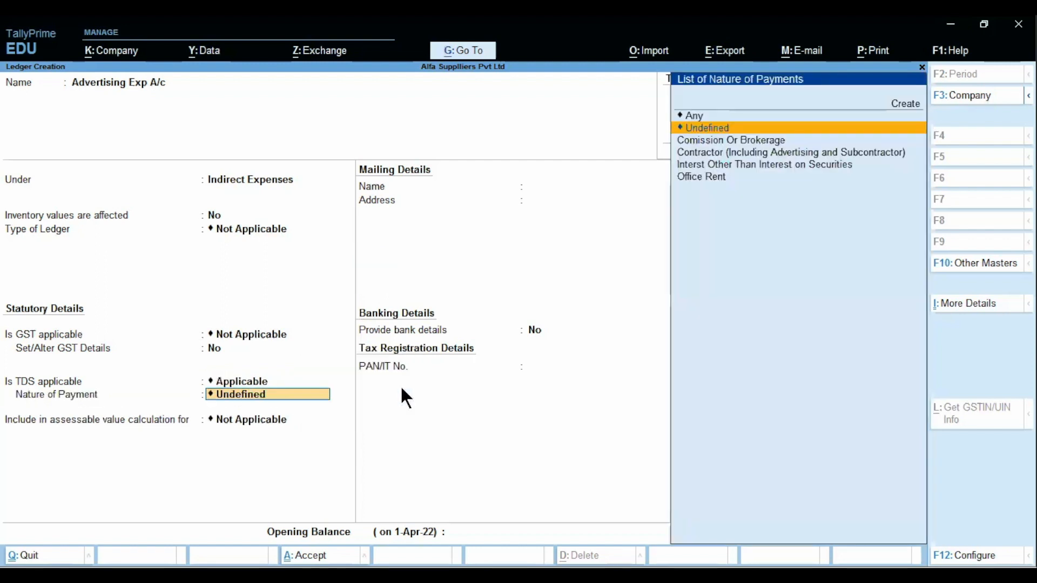
key("Down")
key("Down")
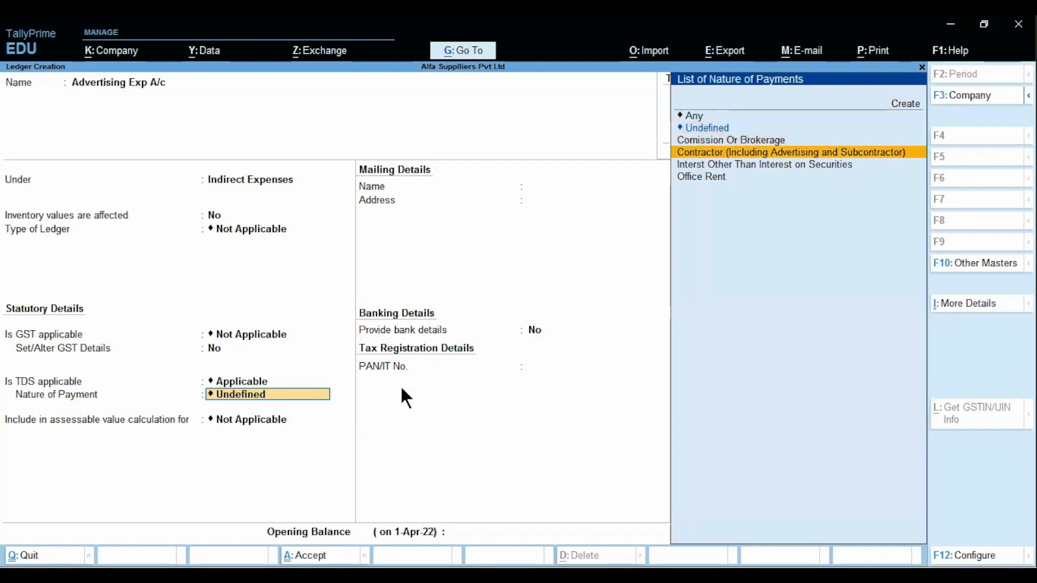
key("Return")
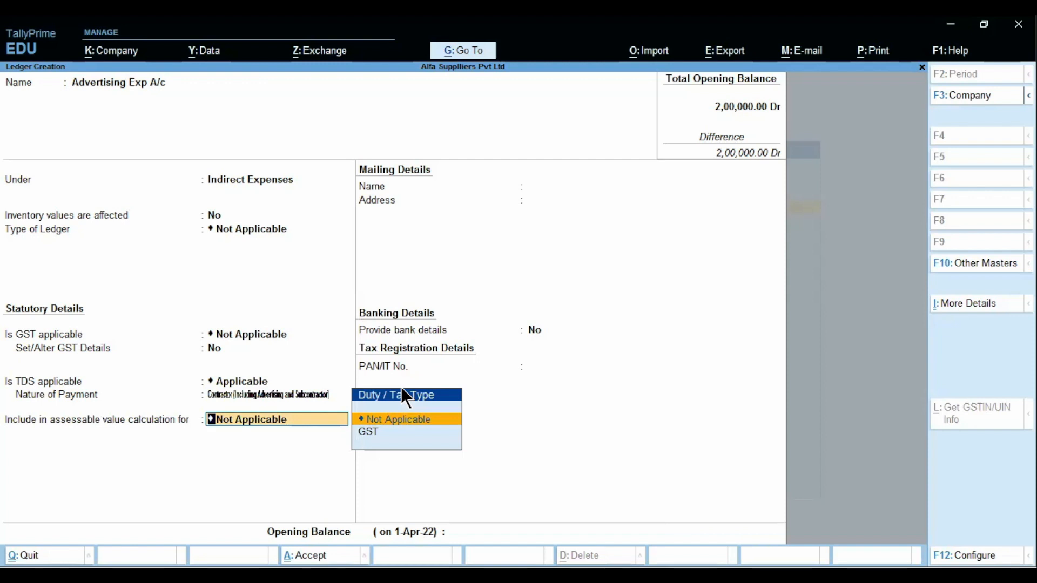
Keep assessable value inclusion Not Applicable, save the Advertising Exp A/c ledger and return to the Gateway of Tally
key("Return")
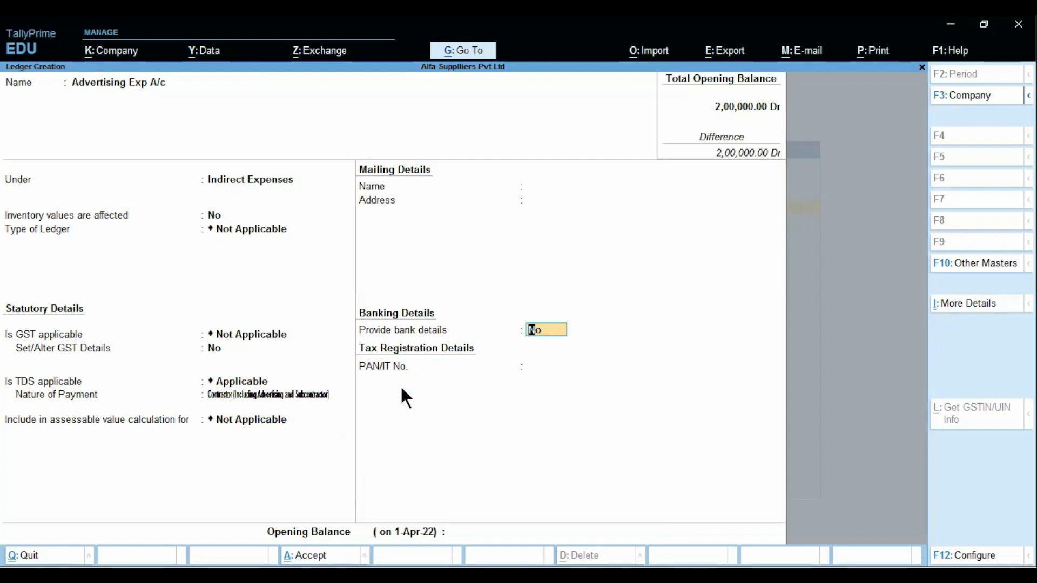
key("ctrl+a")
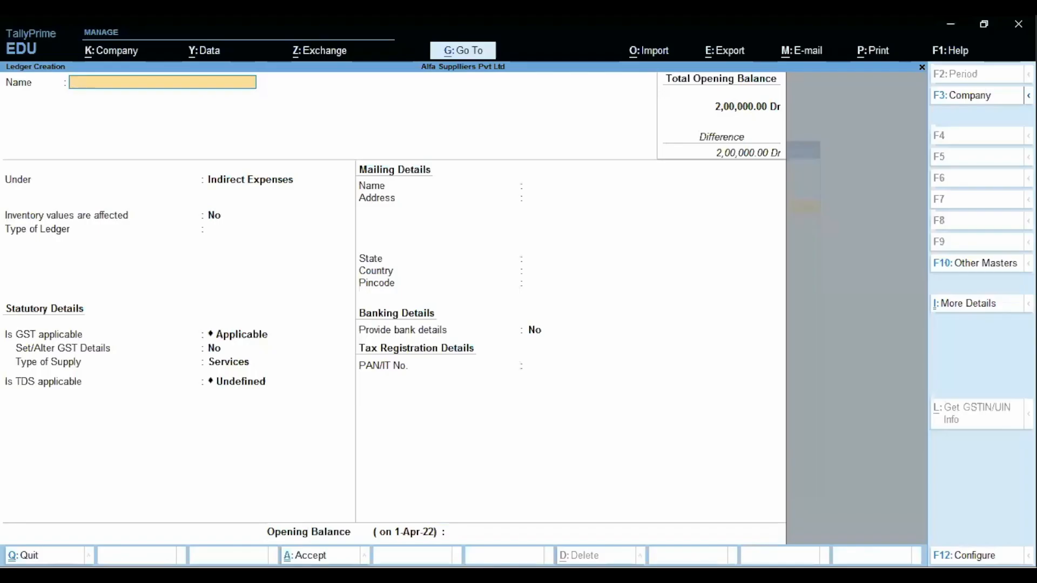
key("Escape")
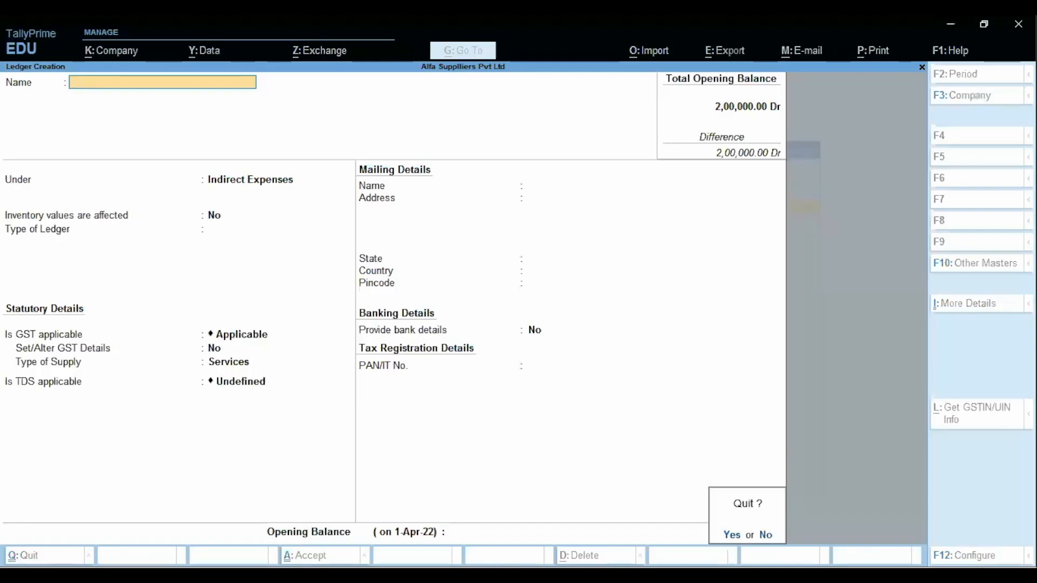
key("Return")
key("Escape")
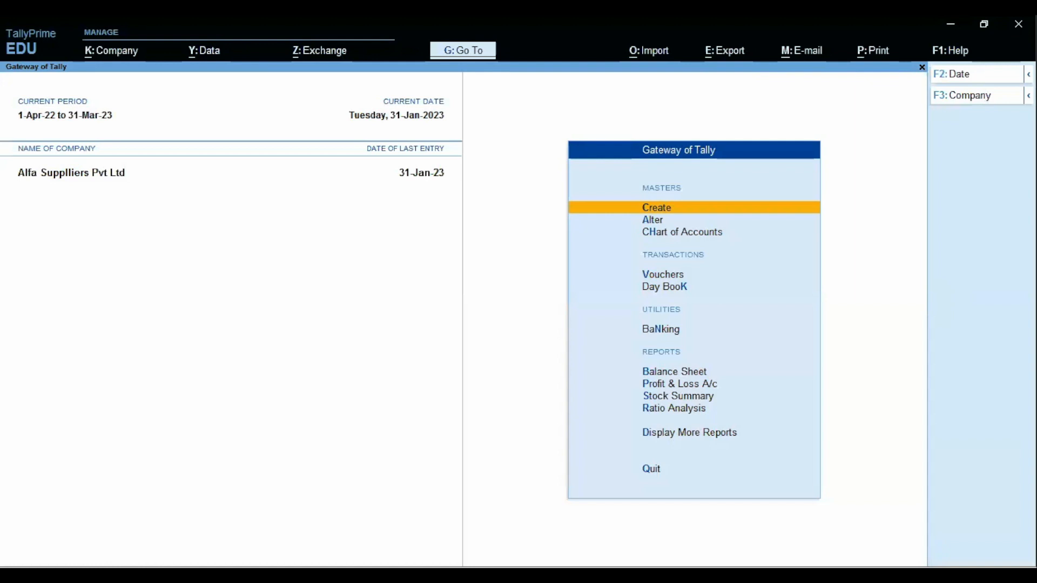
Start a payment voucher dated 1-Jan-23 with Axis Bank as the account
key("v")
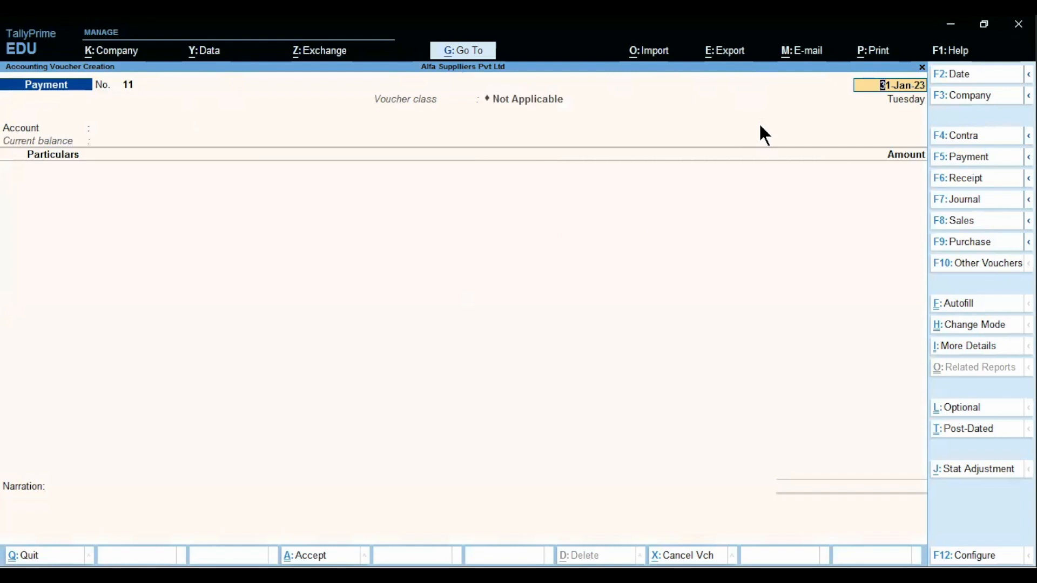
type("1")
key("Return")
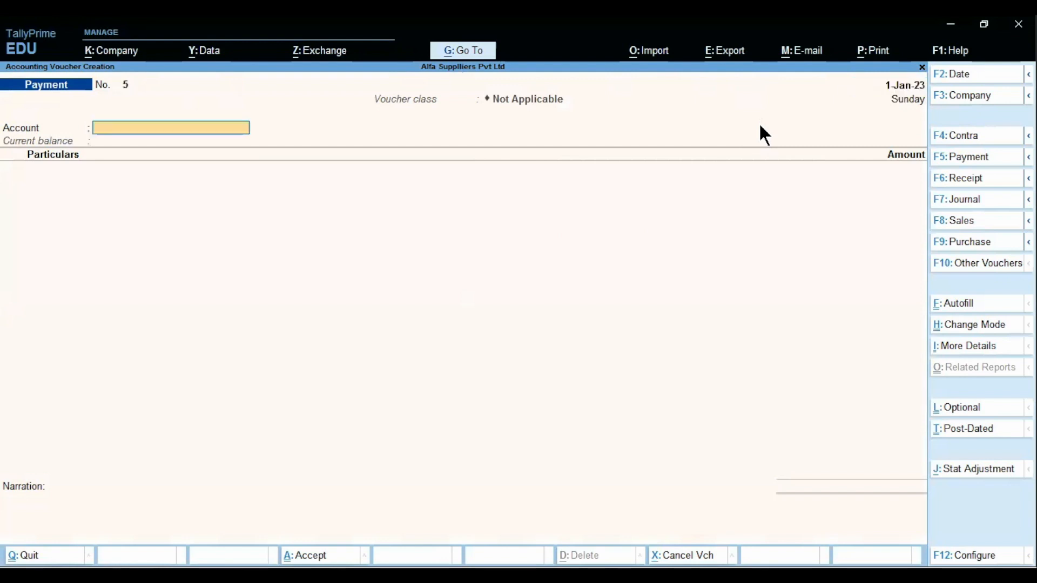
type("Axis Bank")
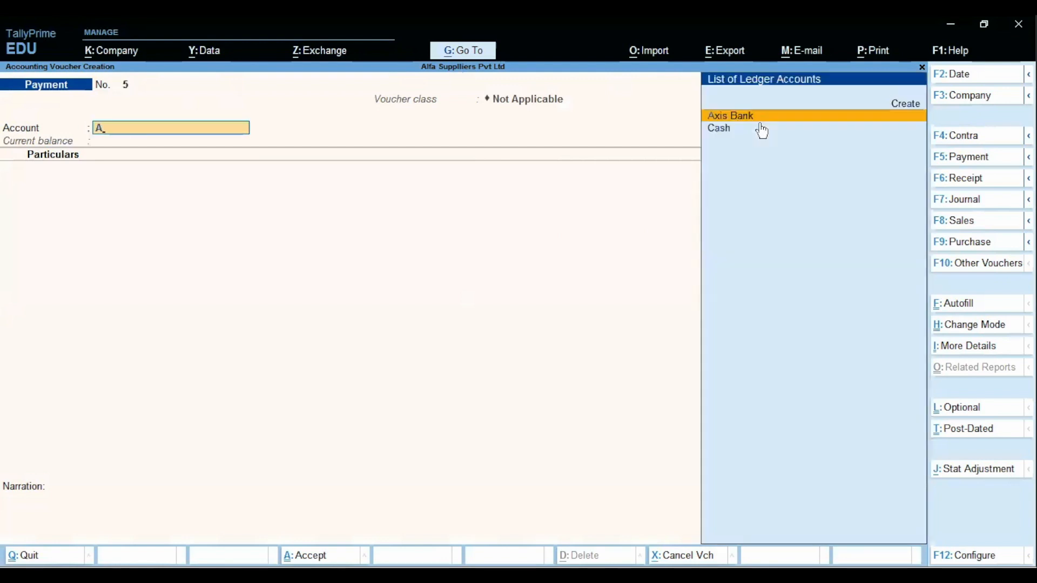
key("Return")
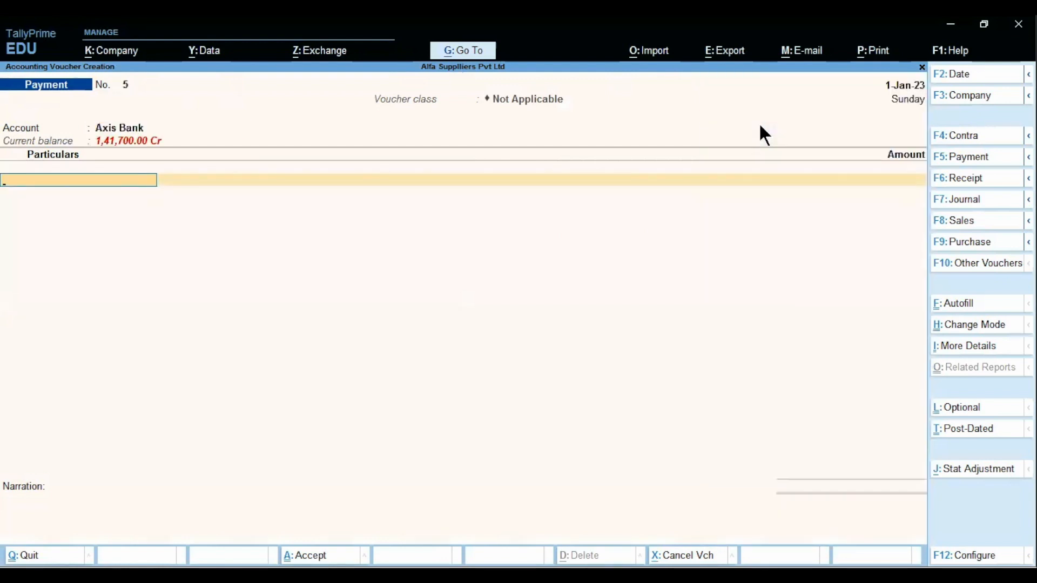
Set the Axis Bank ledger's opening balance to 5,00,000.00 Dr from within the voucher, keeping Axis Bank as the payment account
key("BackSpace")
key("ctrl+Return")
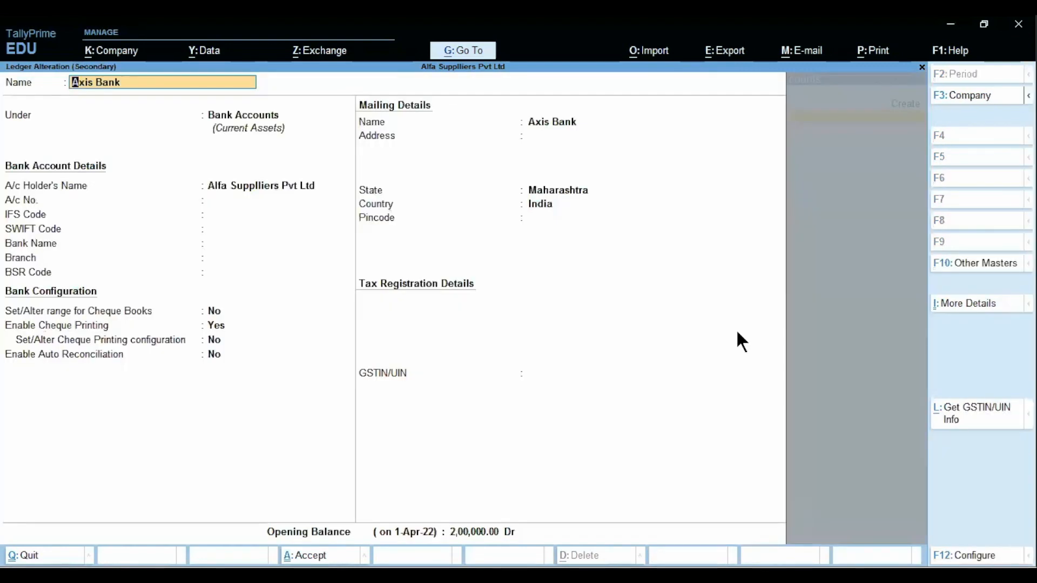
left_click(461, 528)
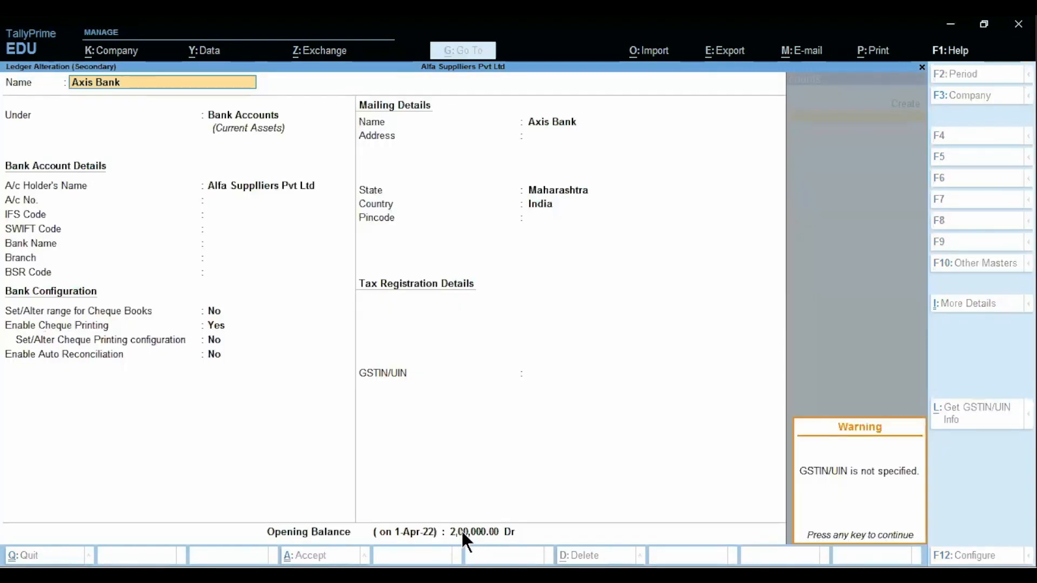
left_click(461, 530)
type("500000")
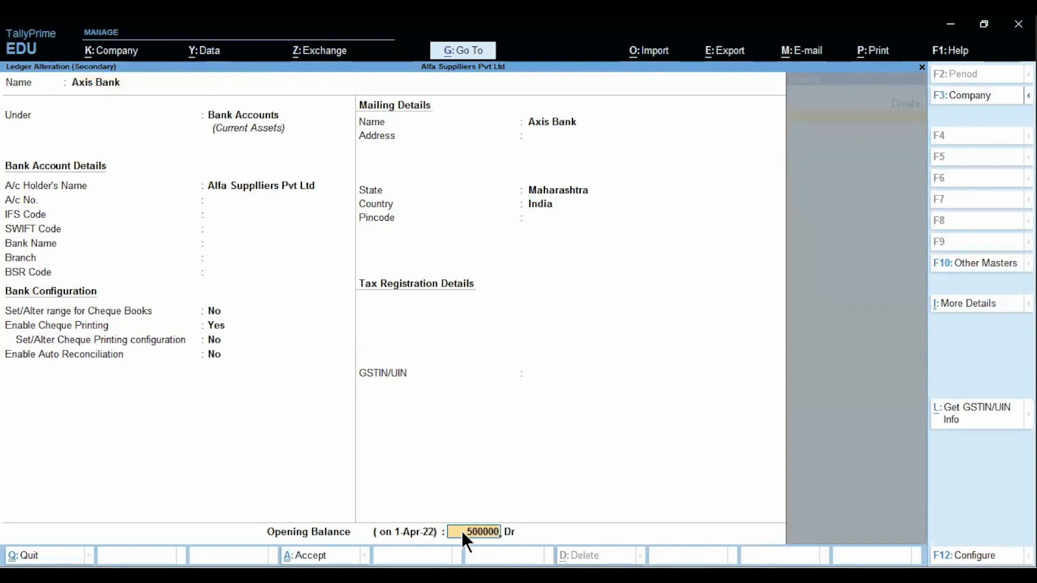
key("Return")
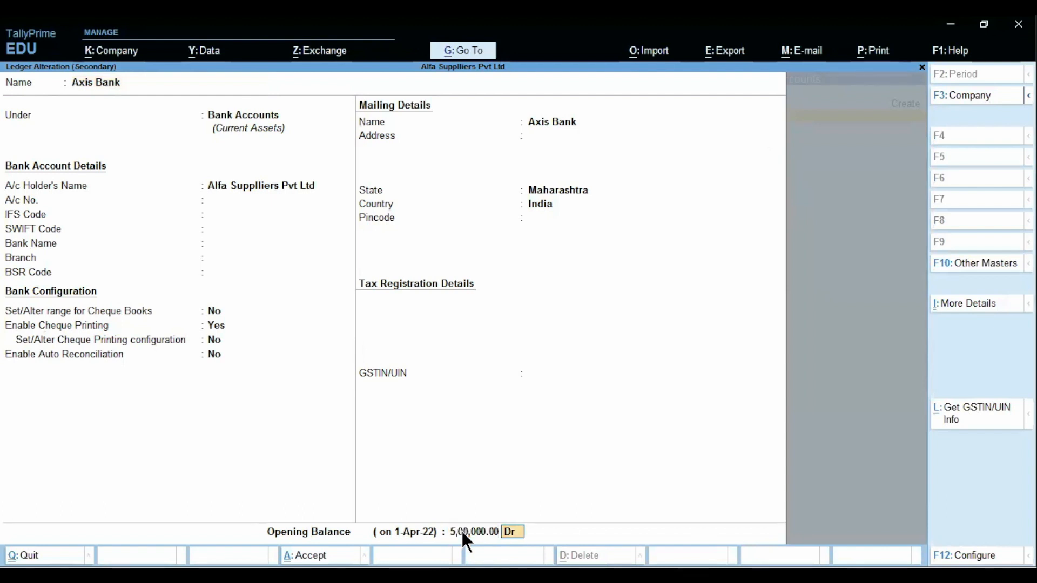
key("Return")
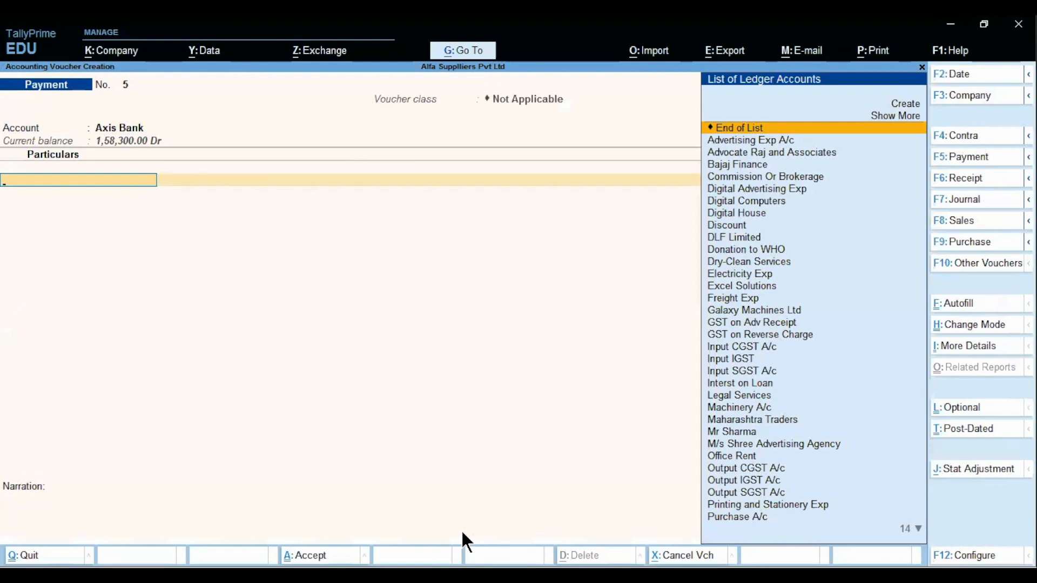
key("Escape")
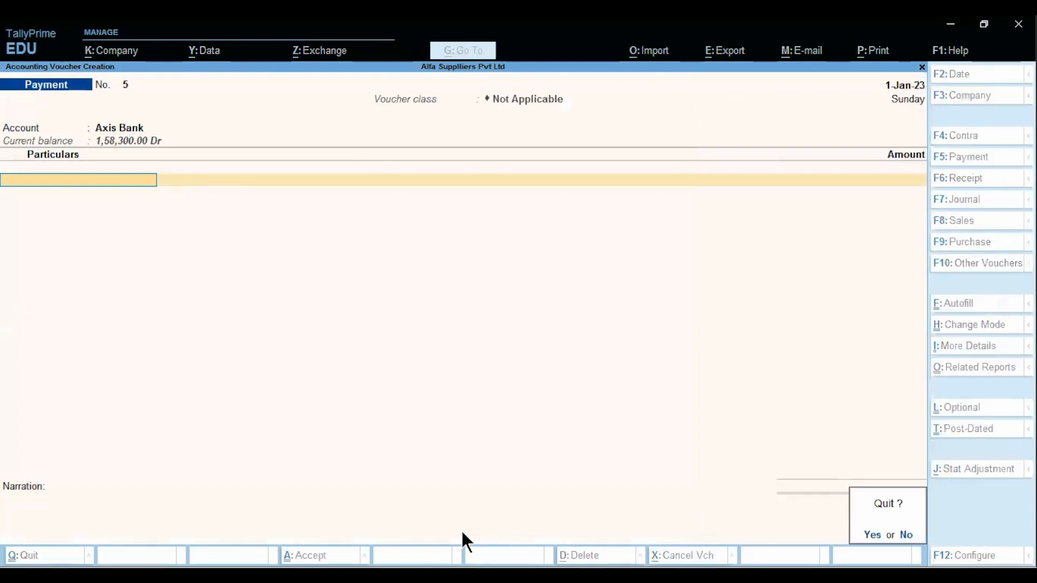
key("n")
key("BackSpace")
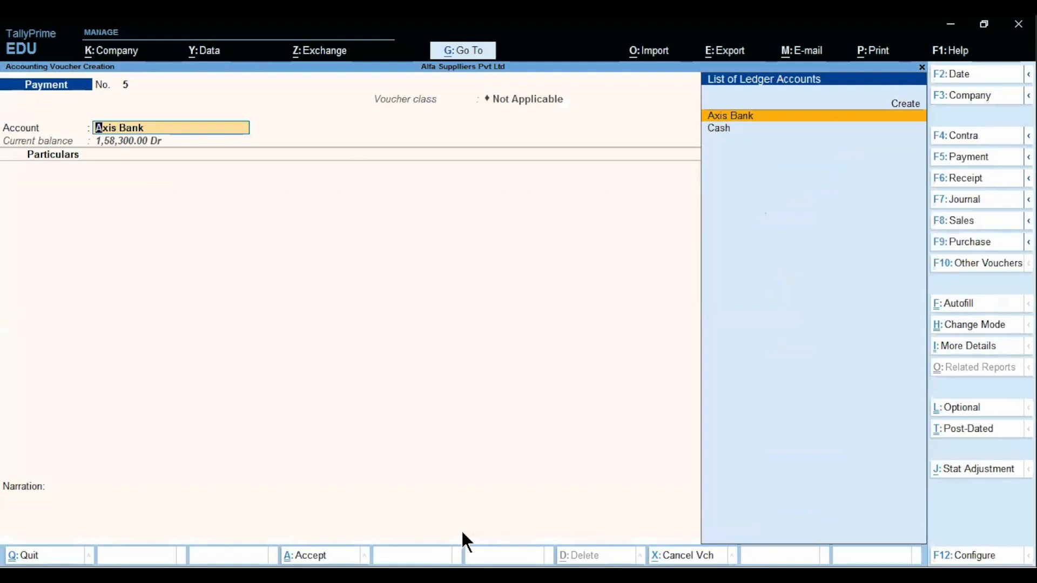
key("Return")
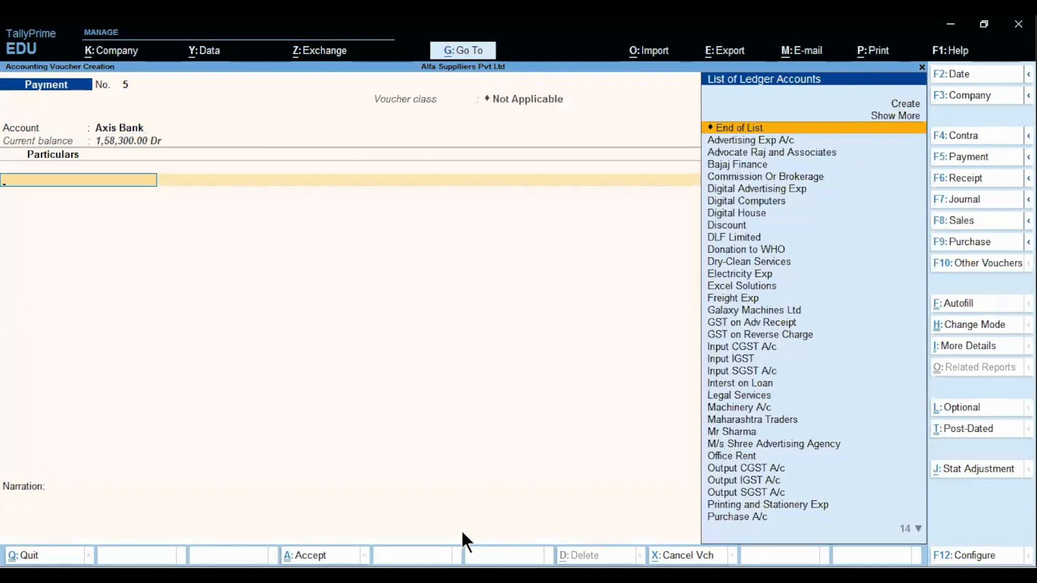
Switch to the blank Excel sheet and enter "party a/c...dr" in cell B2 as the journal entry's debit line
key("alt+Tab")
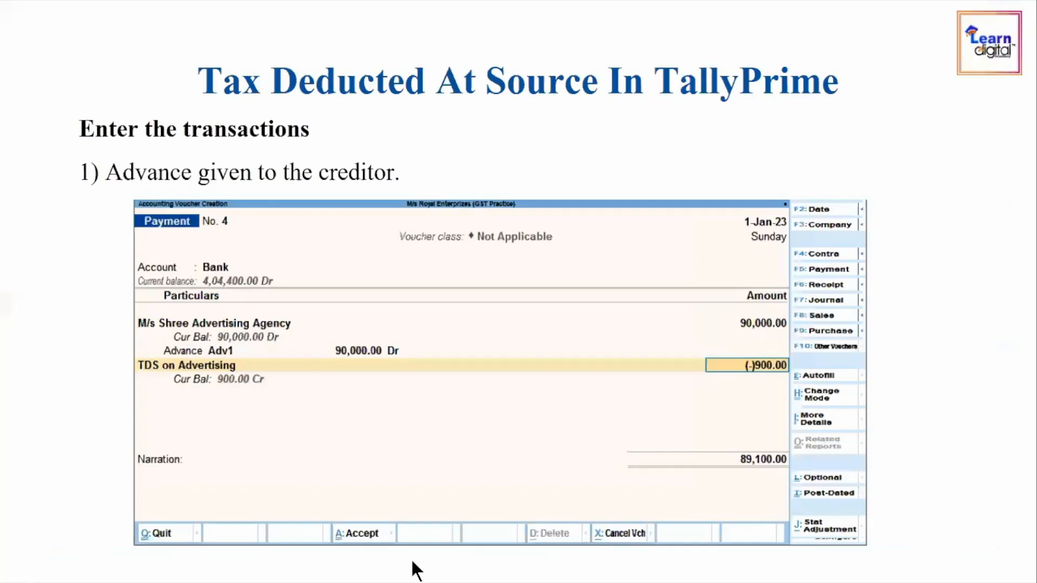
key("alt+Tab")
key("alt+Tab")
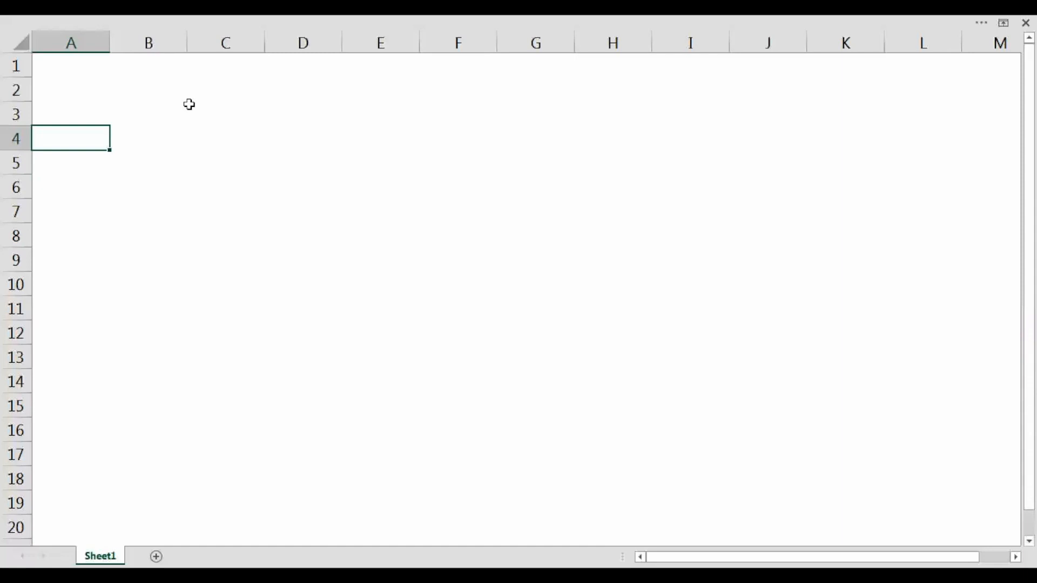
left_click(189, 105)
key("Up")
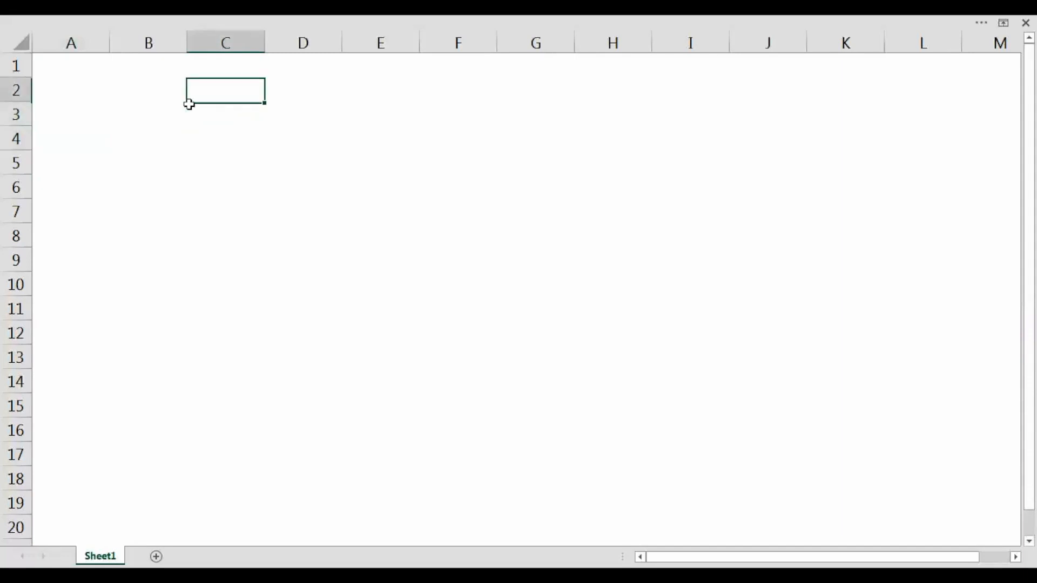
key("Left")
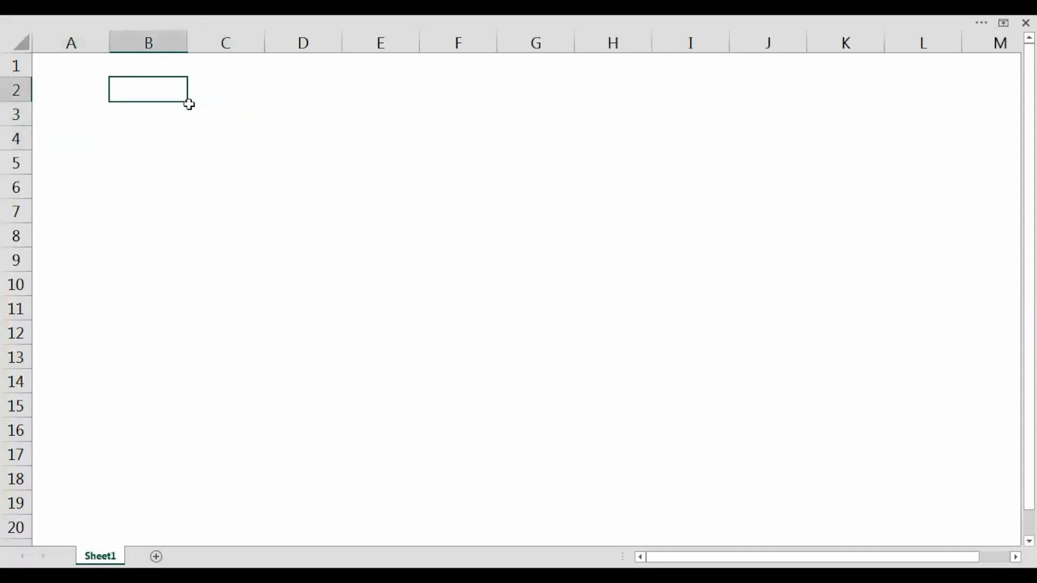
type("party a/c...dr")
key("Return")
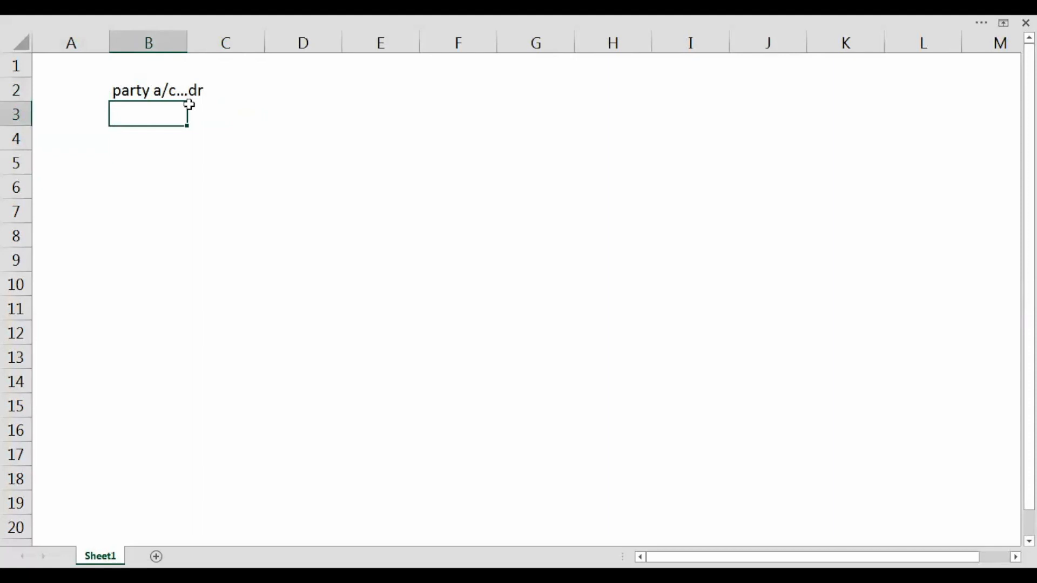
Enter "TDS on advt a/c....dr" in cell B3 below the party line
type("TDS on advt a/c.")
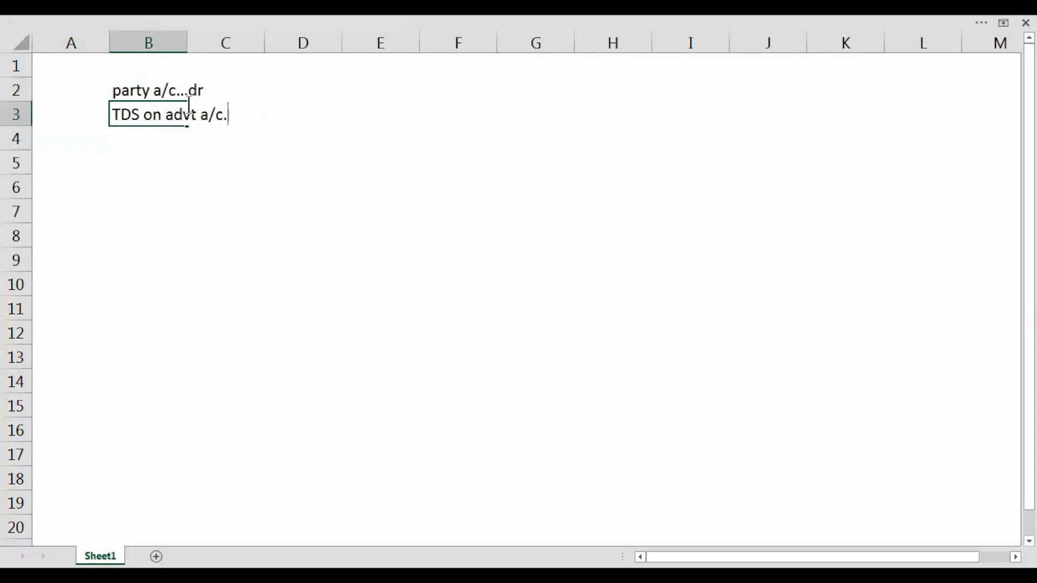
type("...dr")
key("Return")
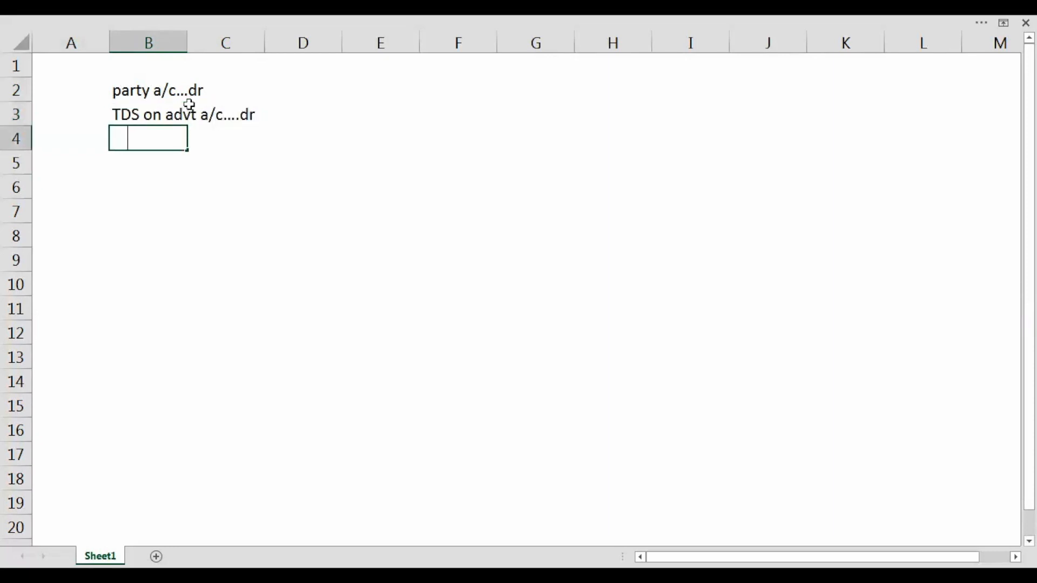
Enter an indented "To Bank" in cell B4, and replace the text in cell B3 with an indented "To TDs on Adv"
type("To Bank")
key("Up")
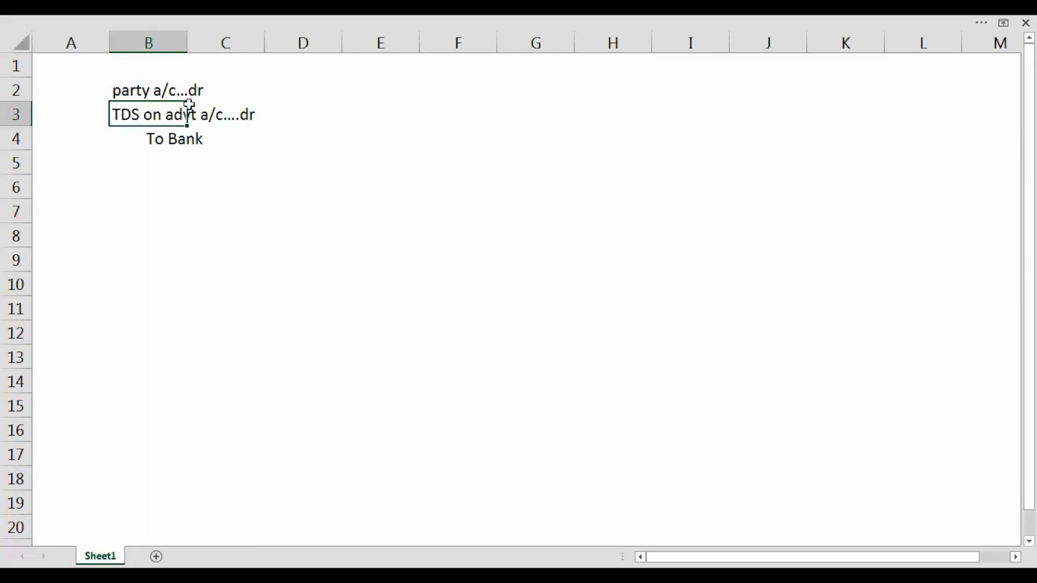
key("Delete")
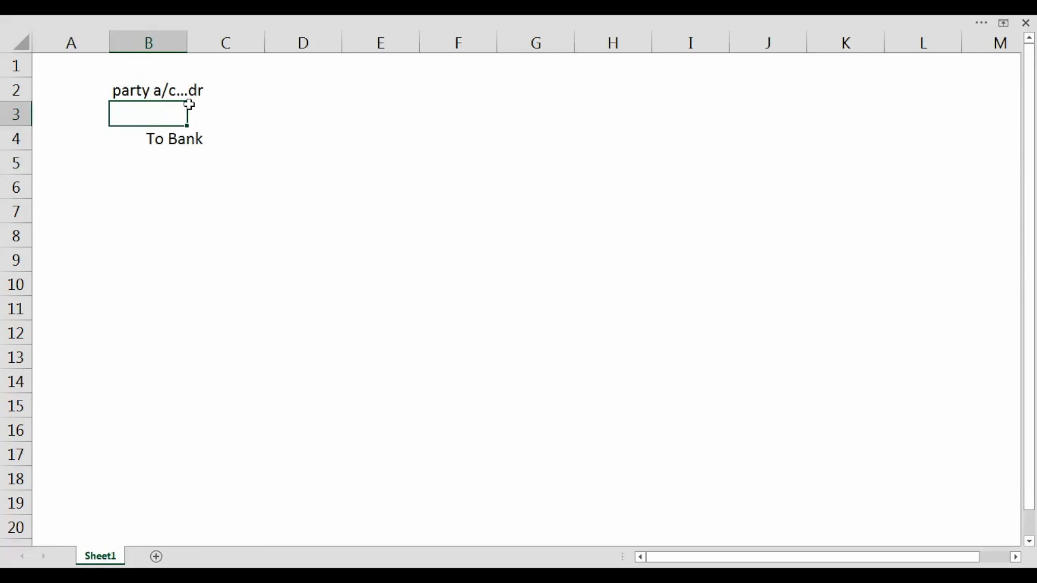
key("Right")
key("Left")
type("To TDs on Adv")
key("Return")
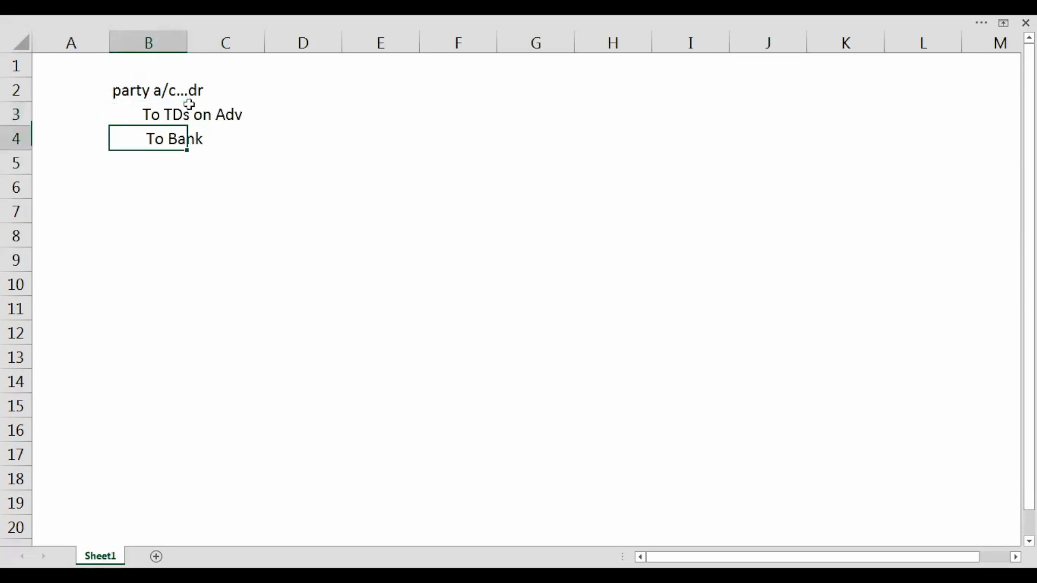
Enter 90000 in cell D2 as the debit amount of the party line
key("Up")
key("Up")
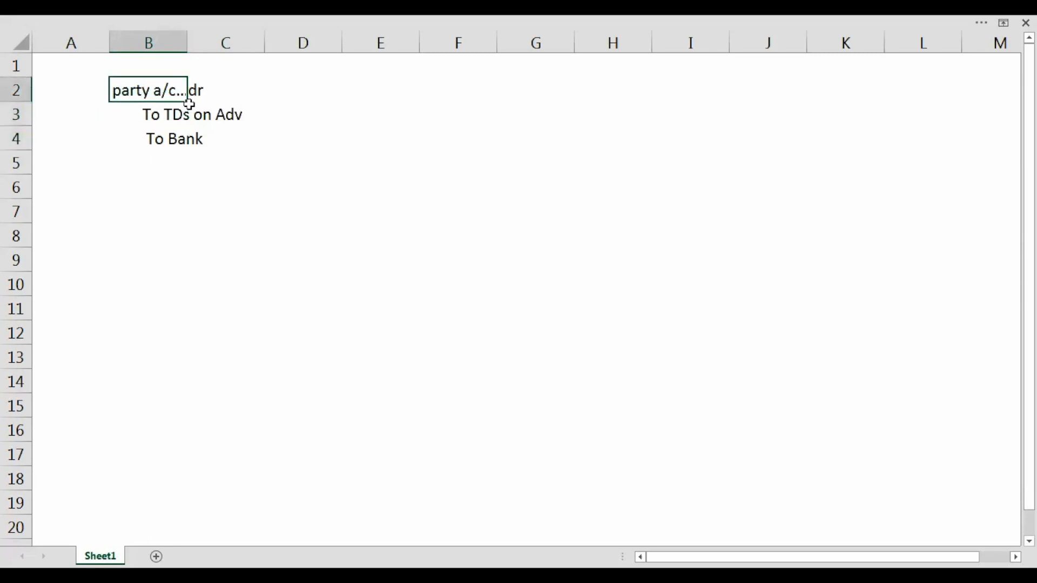
key("Right")
key("Right")
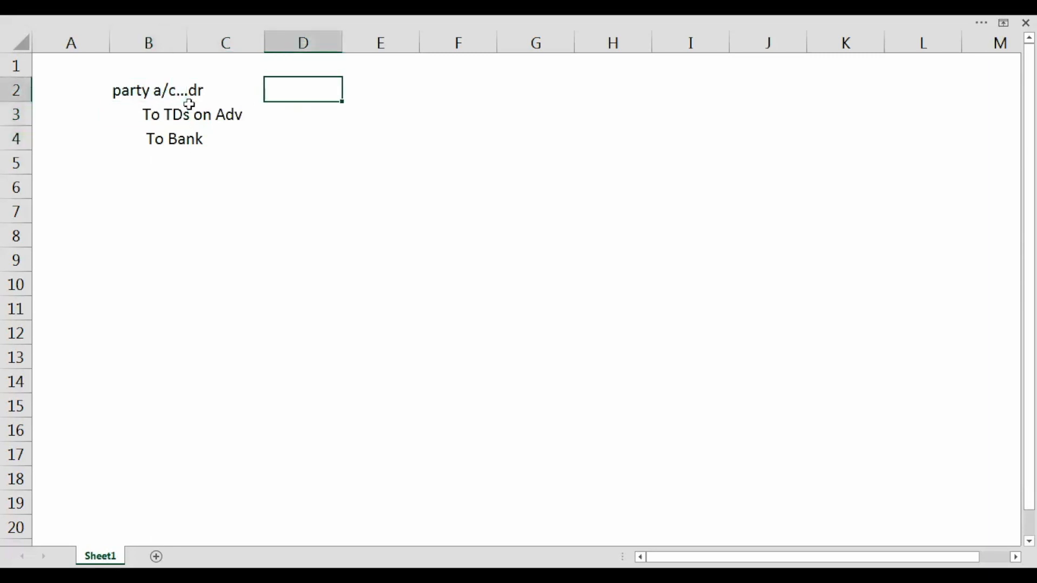
type("90000")
key("Return")
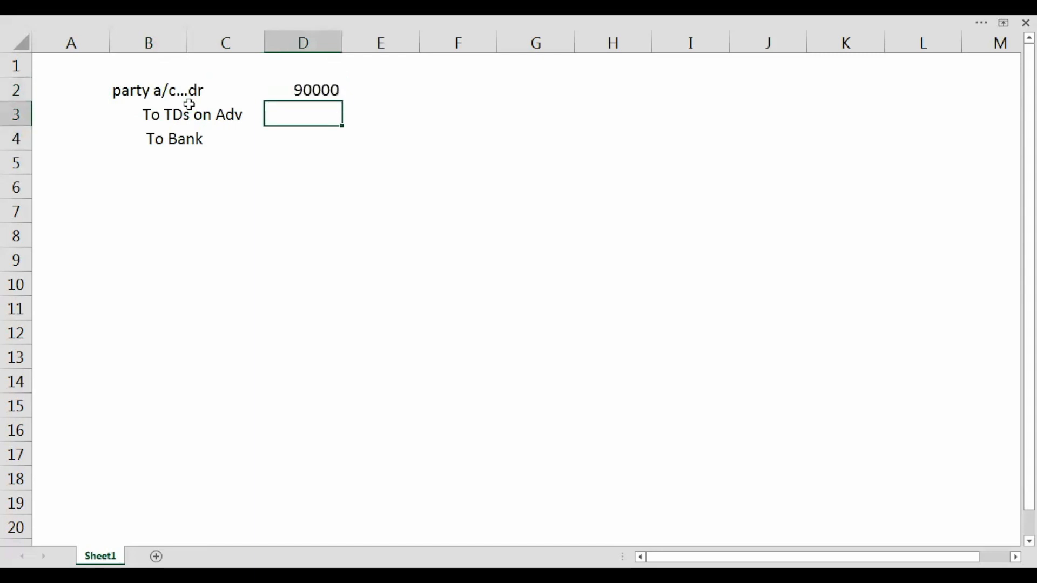
key("Down")
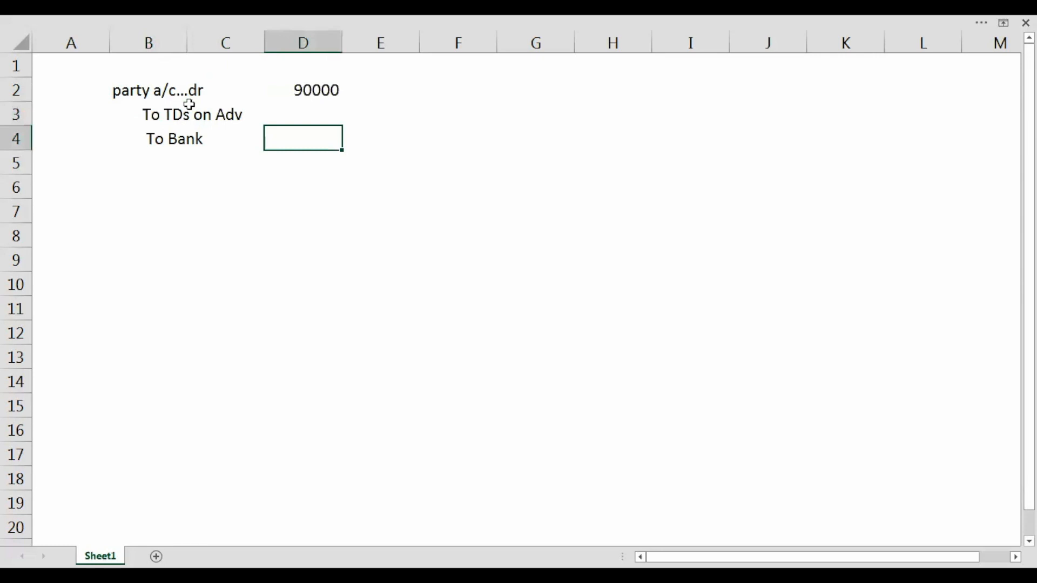
key("Down")
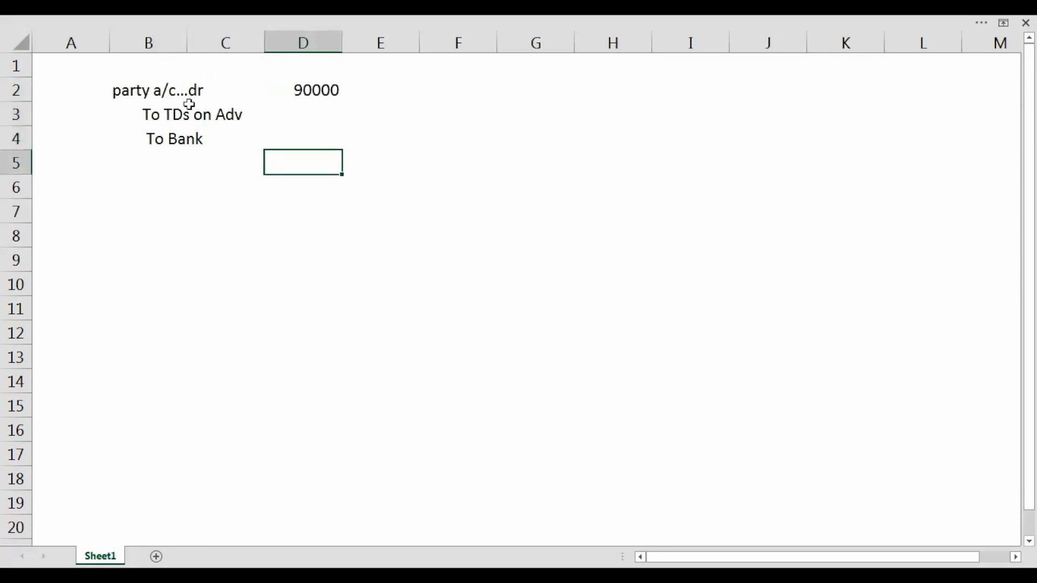
Check the advertisement TDS rate on the presentation slide, and calculate 1% of D2 in cell F2 of the Excel sheet
key("alt+Tab")
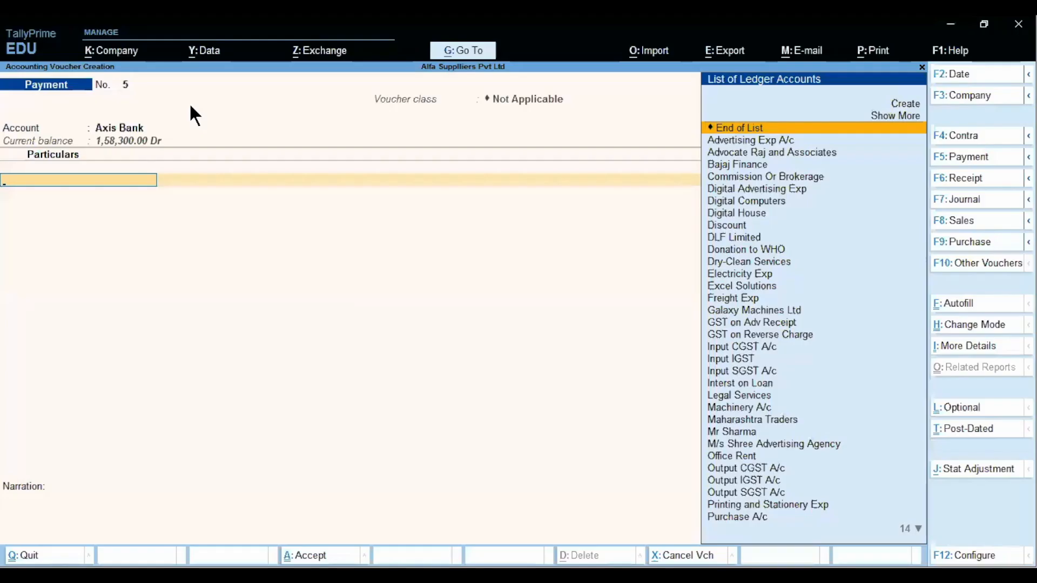
key("alt+Tab")
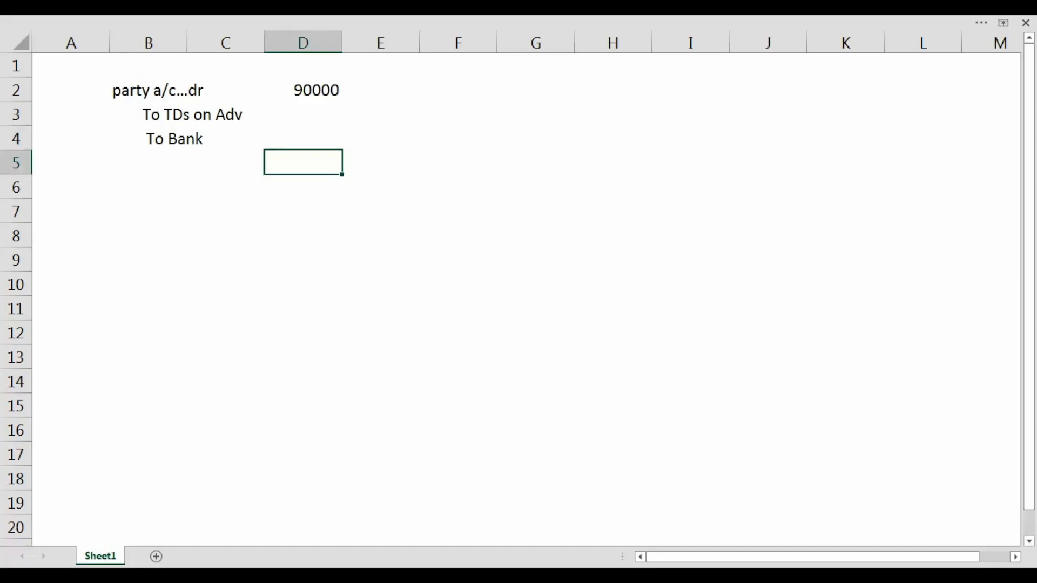
key("alt+Tab")
key("Left")
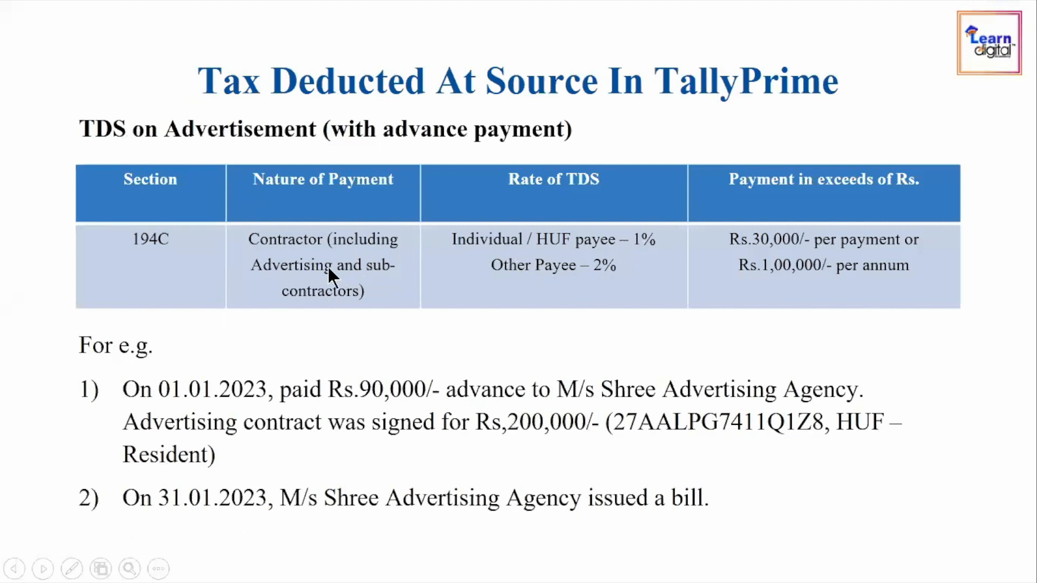
key("alt+Tab")
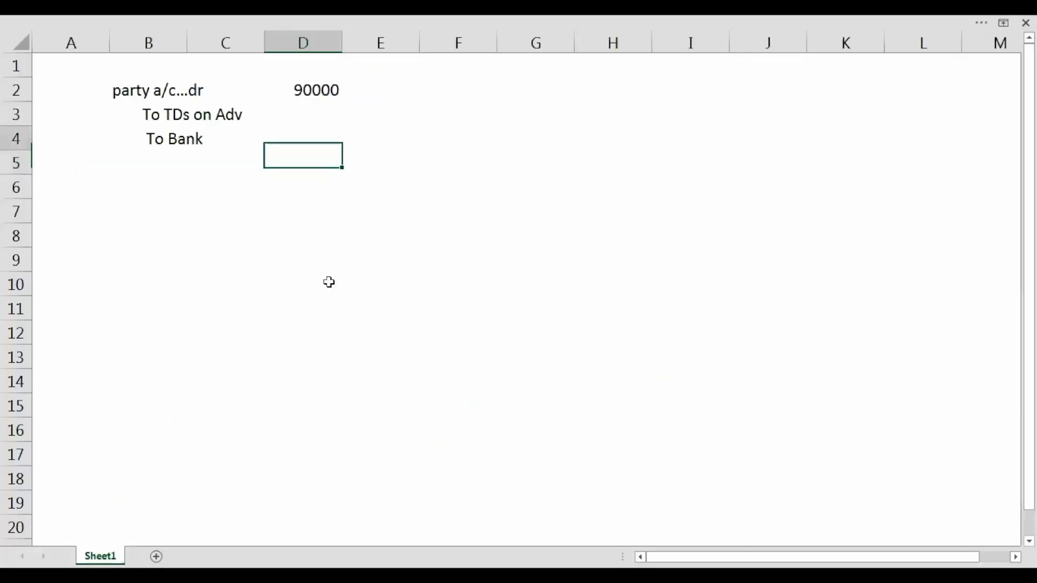
key("Up")
key("Up")
key("Up")
key("Right")
key("Right")
type("=")
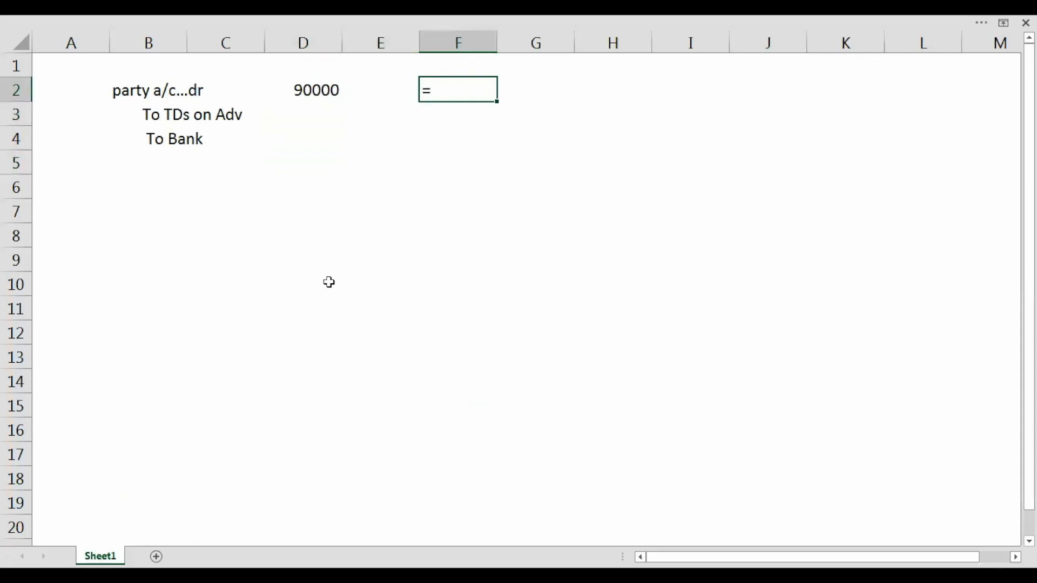
key("Left")
key("Left")
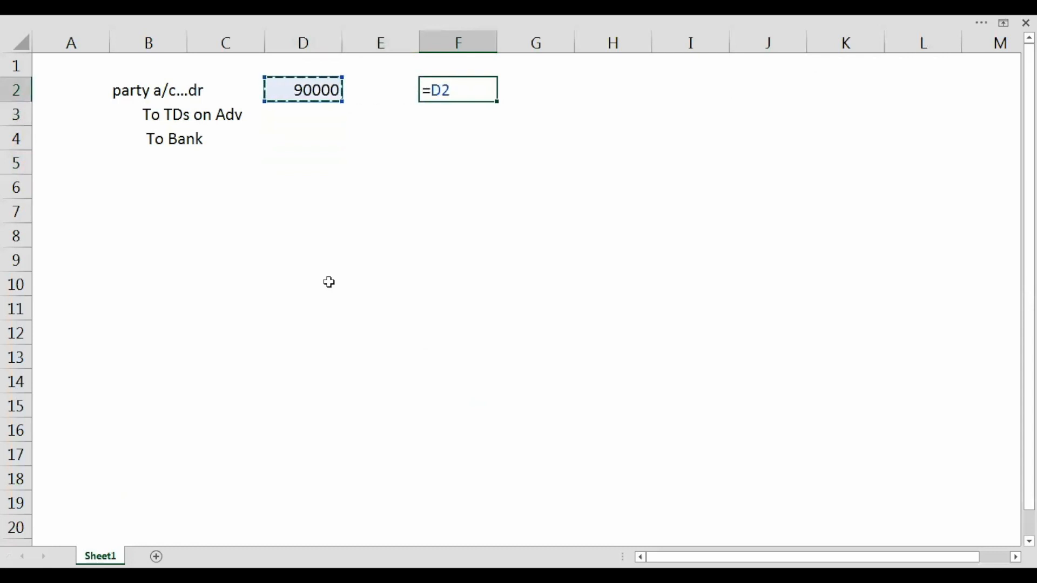
type("*1")
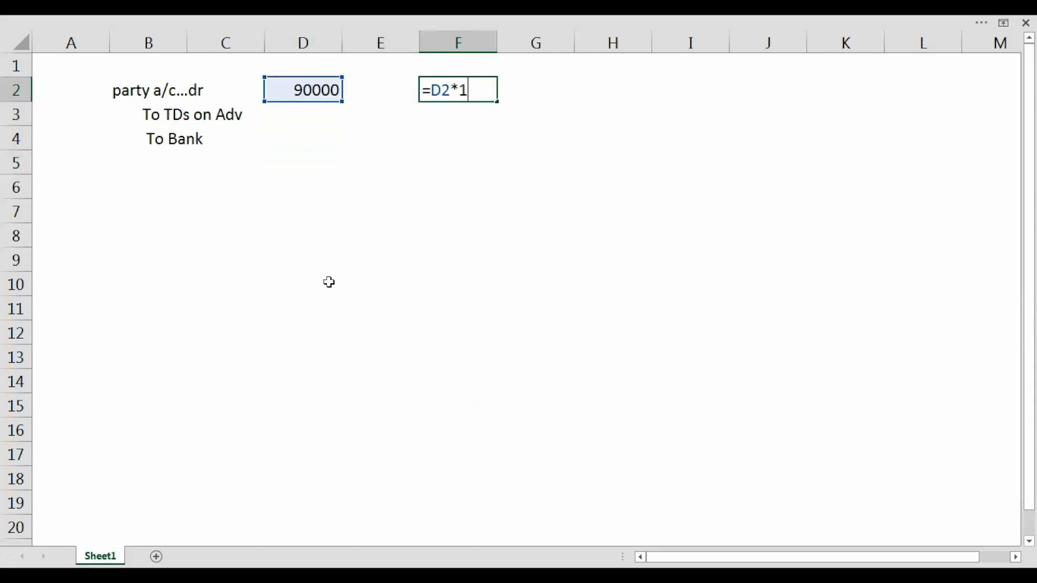
type("%")
key("Return")
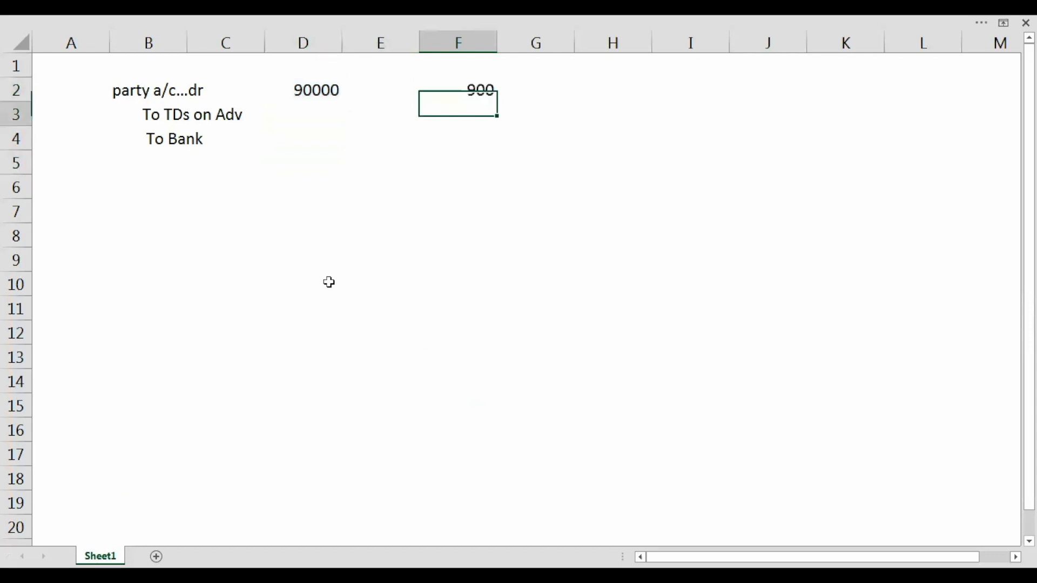
Enter 900 in cell E3 as the credit amount of the TDS line
key("Down")
key("Left")
key("Up")
type("900")
key("Return")
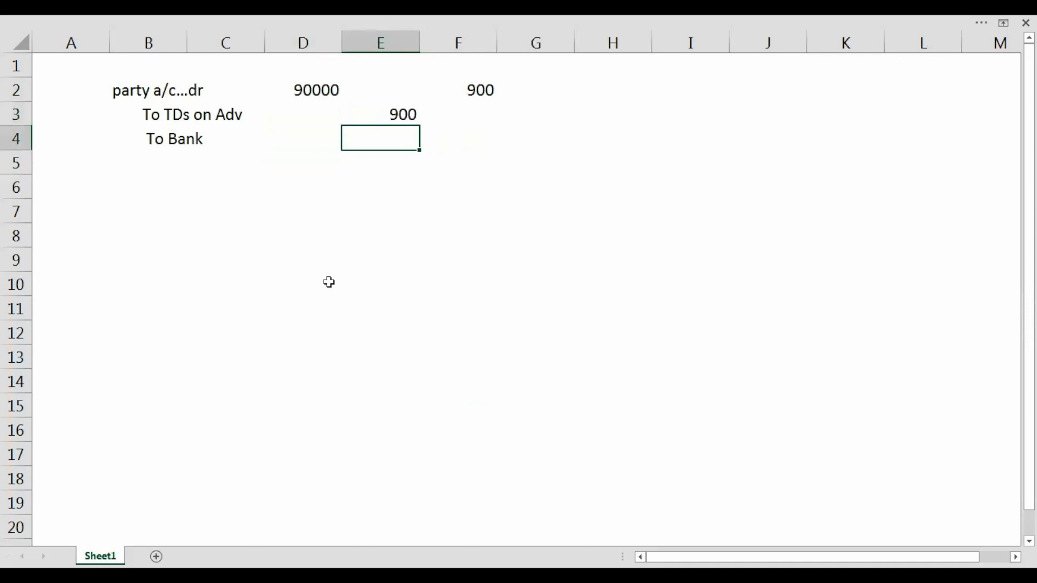
Calculate the bank credit in cell E4 by subtracting the TDS amount in E3 from the debit in D2
type("=")
key("Up")
key("Up")
key("Left")
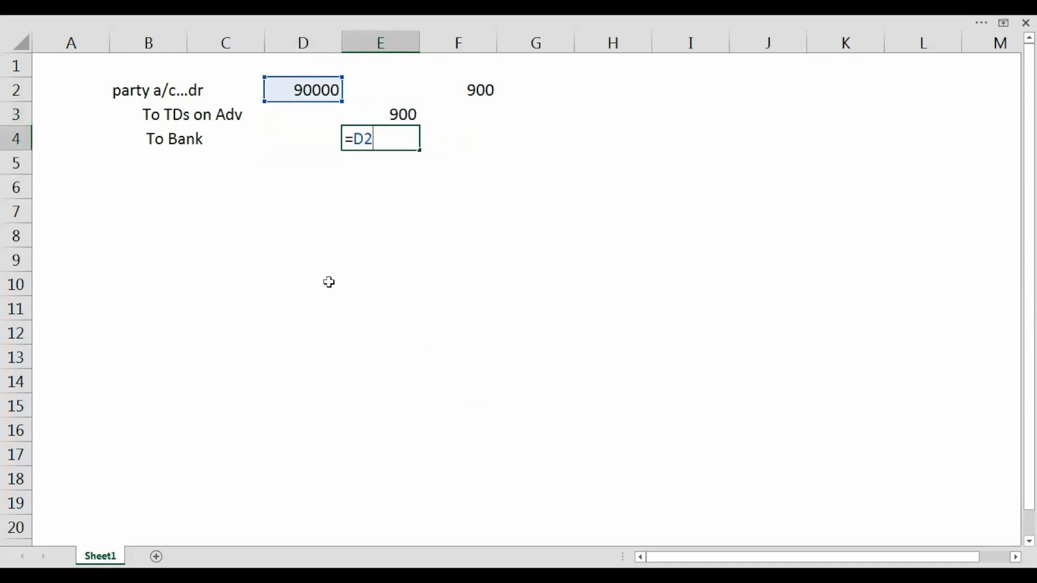
type("-")
key("Up")
key("Return")
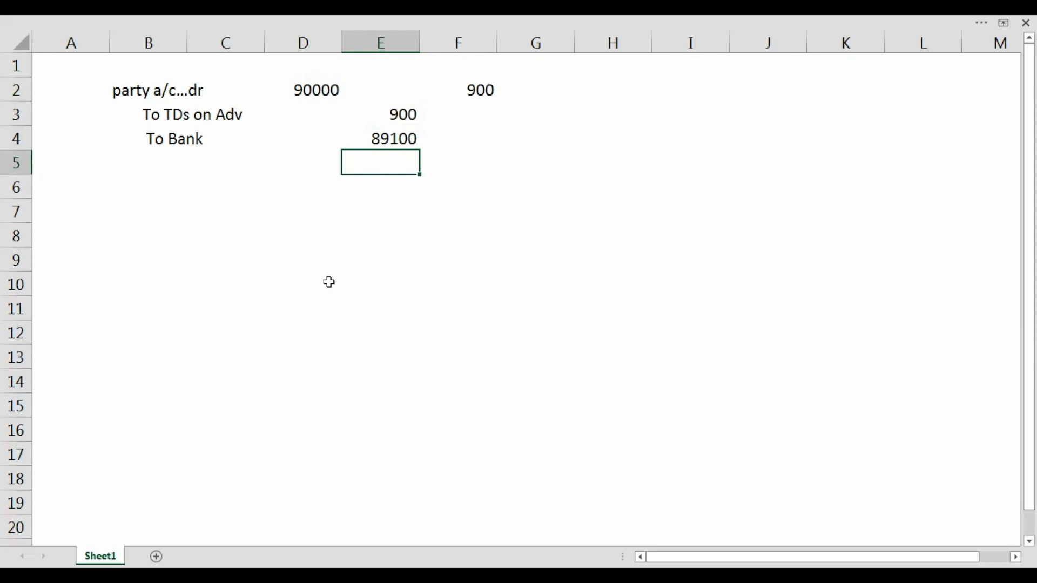
key("Up")
key("Up")
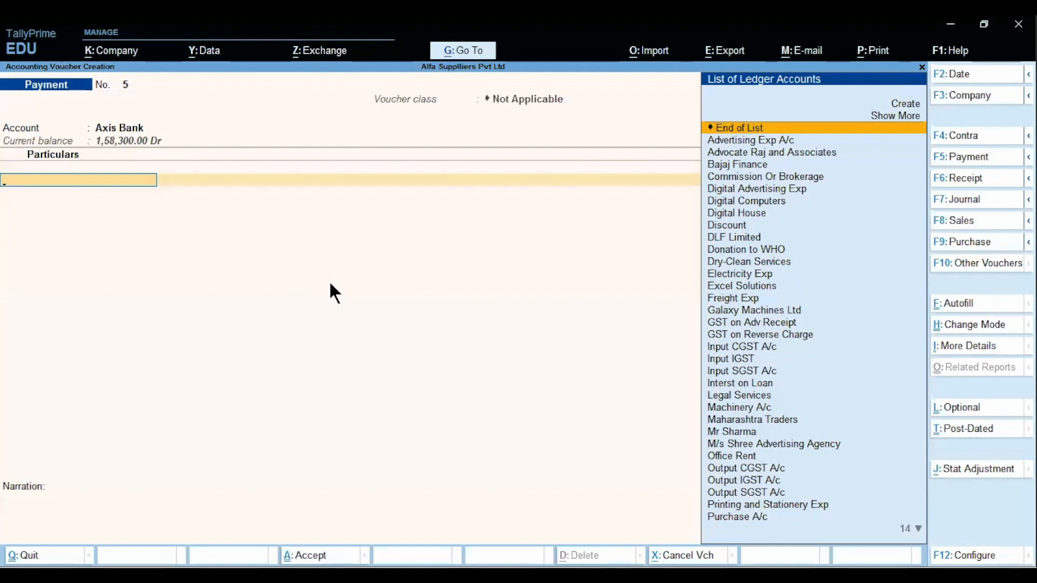
In TallyPrime's payment voucher, choose M/s Shree Advertising Agency as the party ledger and enter an amount of 90000
key("ctrl")
type("ms")
key("Return")
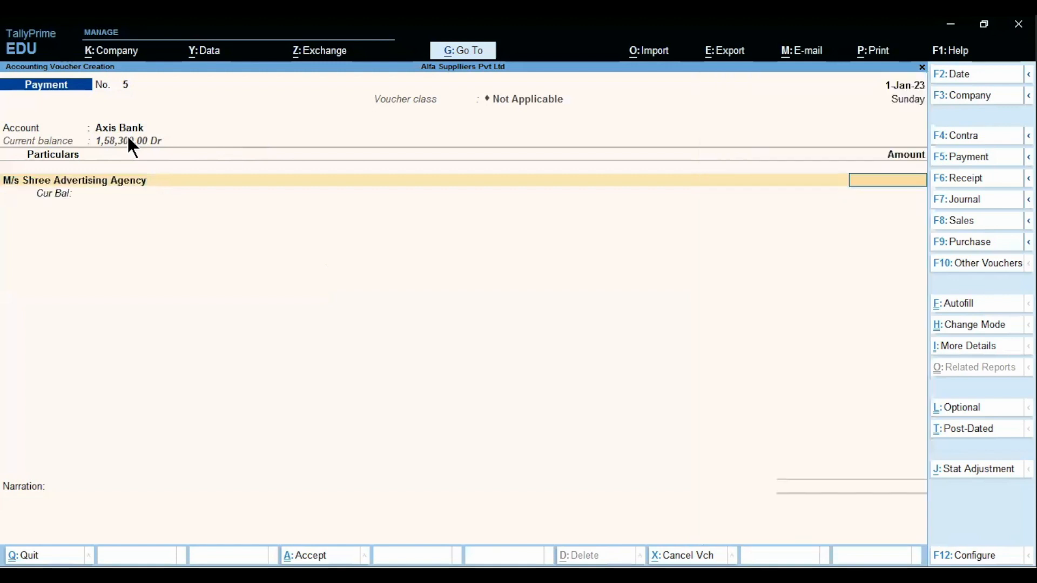
type("90000")
key("Return")
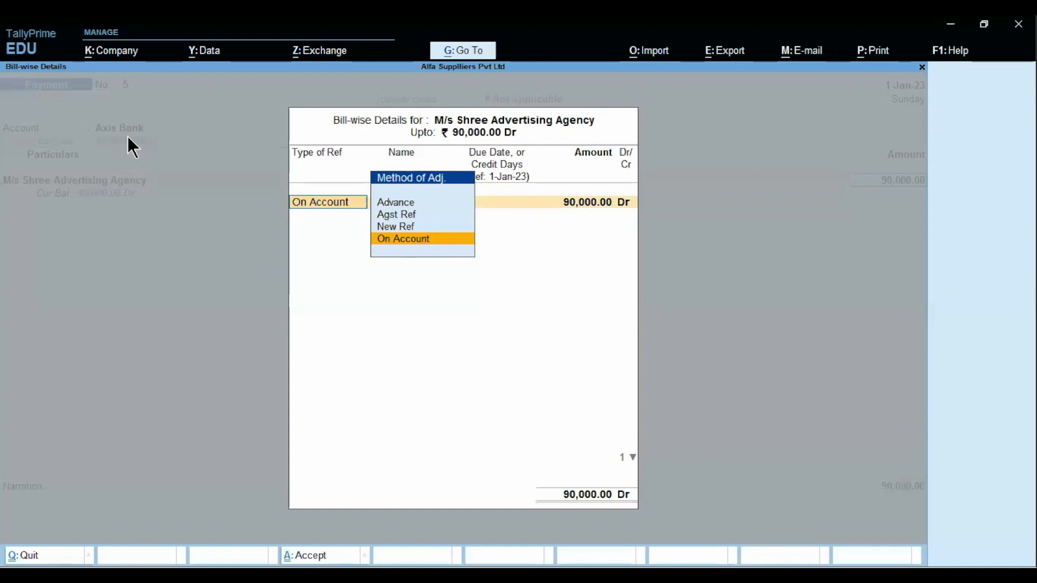
Allocate the payment to an Advance reference named Adv-01, and add the TDS on Advertising ledger to the voucher
key("Up")
key("Up")
key("Up")
key("Return")
key("BackSpace")
type("Adv-01")
key("Return")
key("Return")
key("Return")
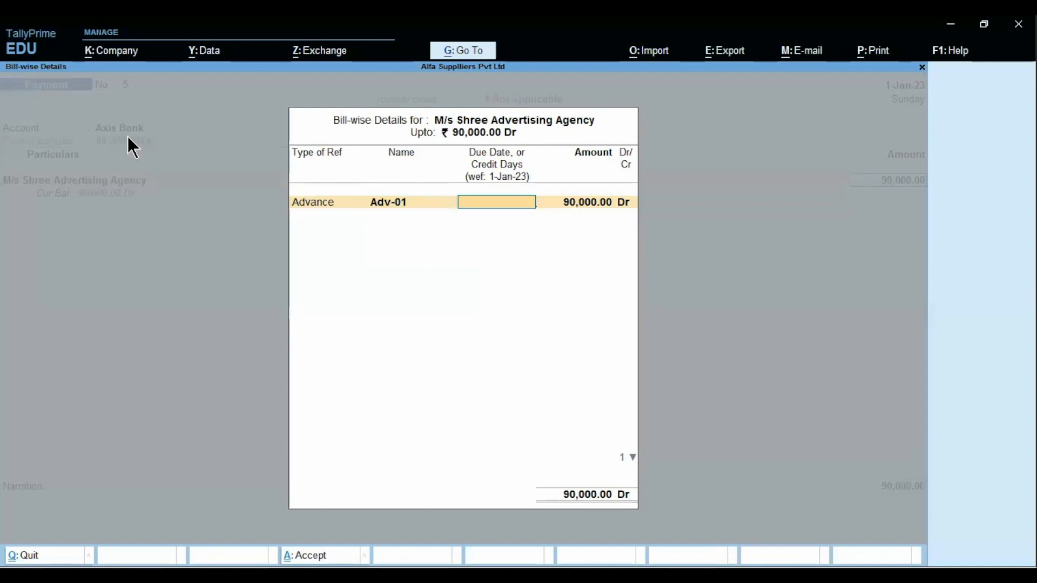
key("Return")
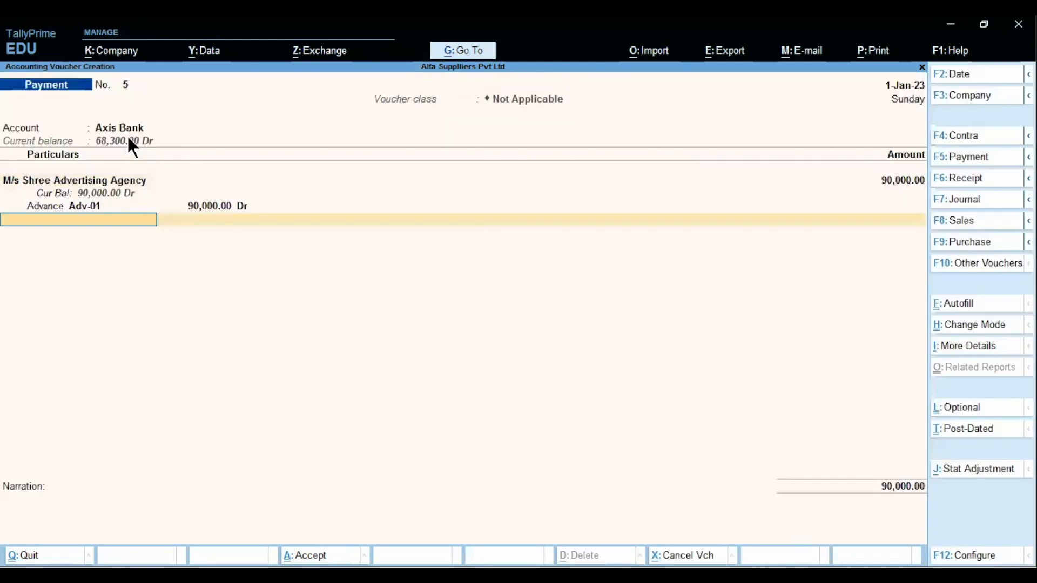
type("Tds")
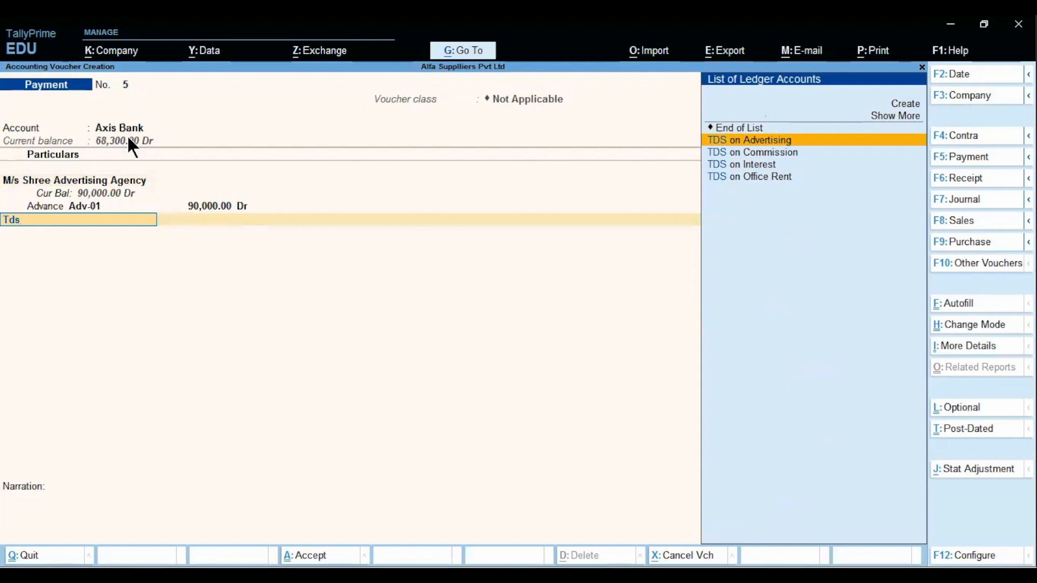
key("Return")
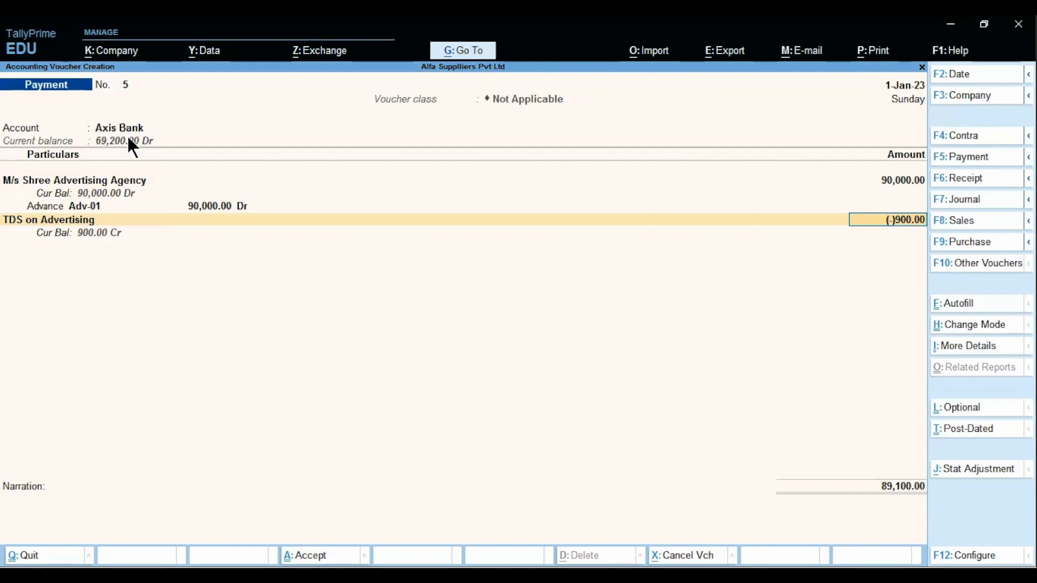
Change the unsaved payment voucher to Double Entry mode and return it to Single Entry mode
key("ctrl+h")
key("Up")
key("Return")
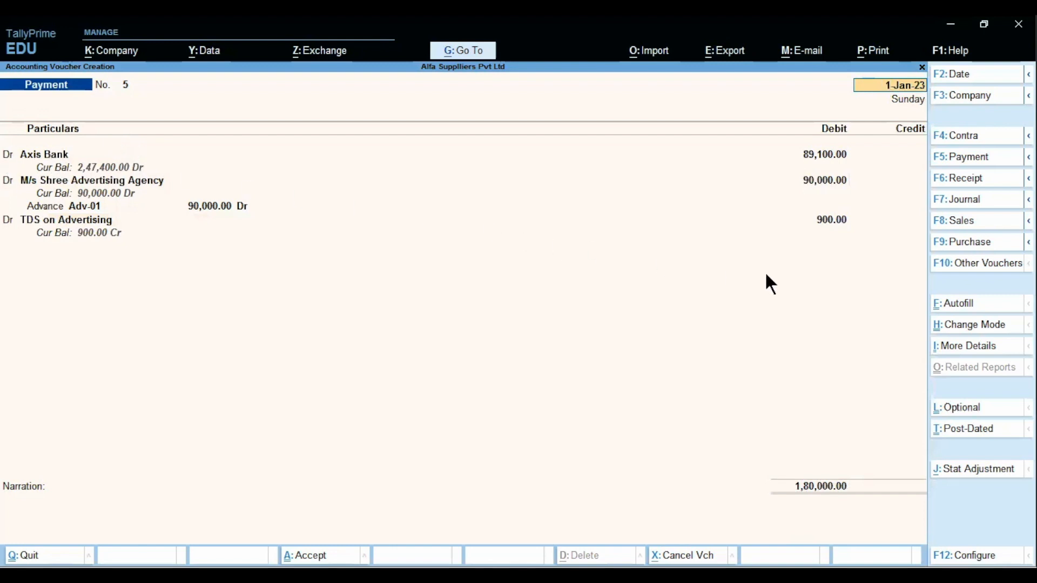
key("Escape")
type("n")
key("BackSpace")
key("Return")
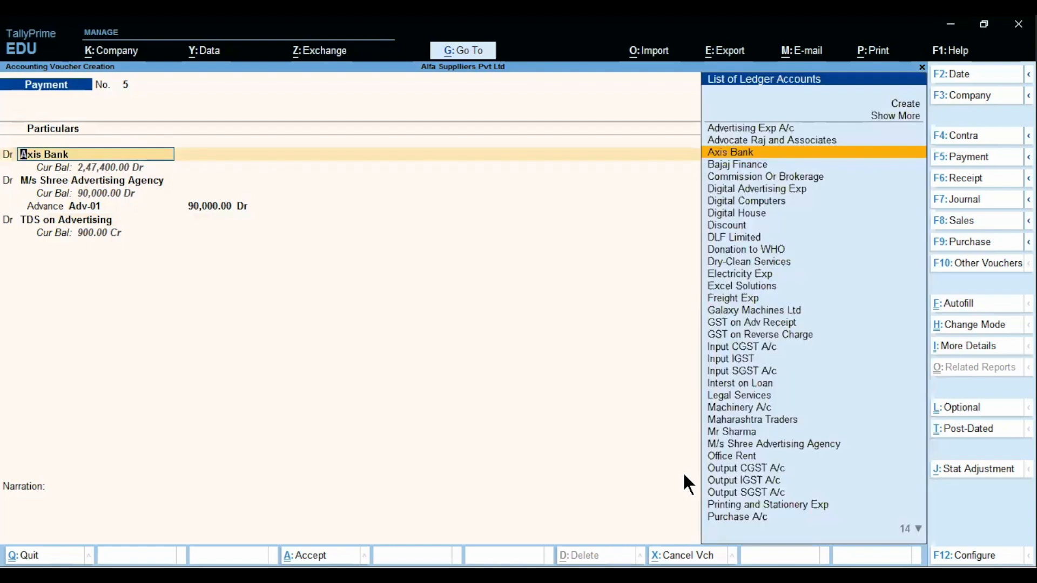
key("ctrl+h")
key("Down")
key("Return")
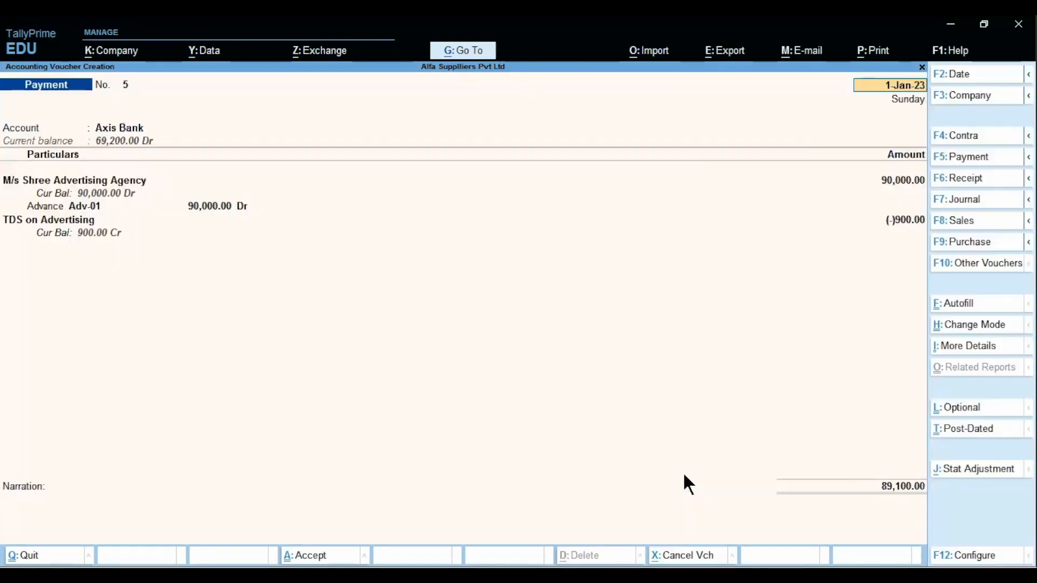
Confirm the remaining voucher fields, accept the Axis Bank cheque allocation with instrument date 1-Jan-23, and save the payment voucher
key("Return")
key("Return")
key("Return")
key("Return")
key("Return")
key("Return")
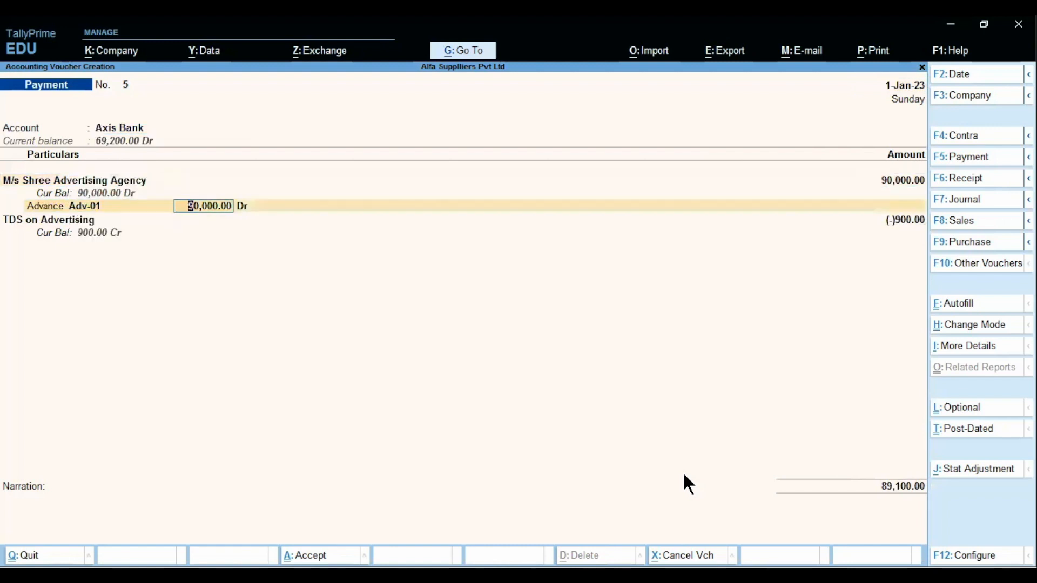
key("Return")
key("Return")
key("Return")
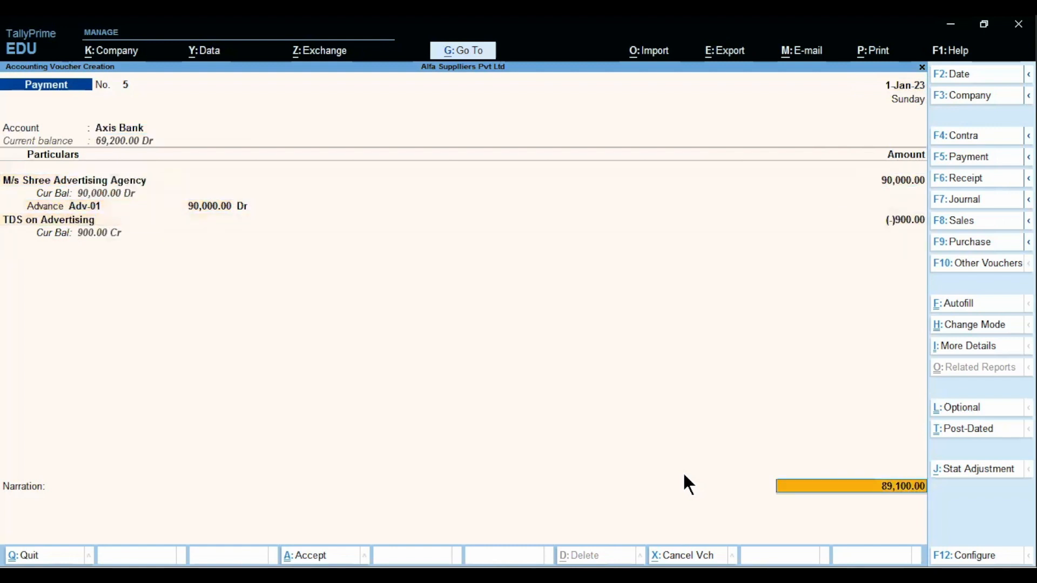
key("Return")
key("Return")
key("Return")
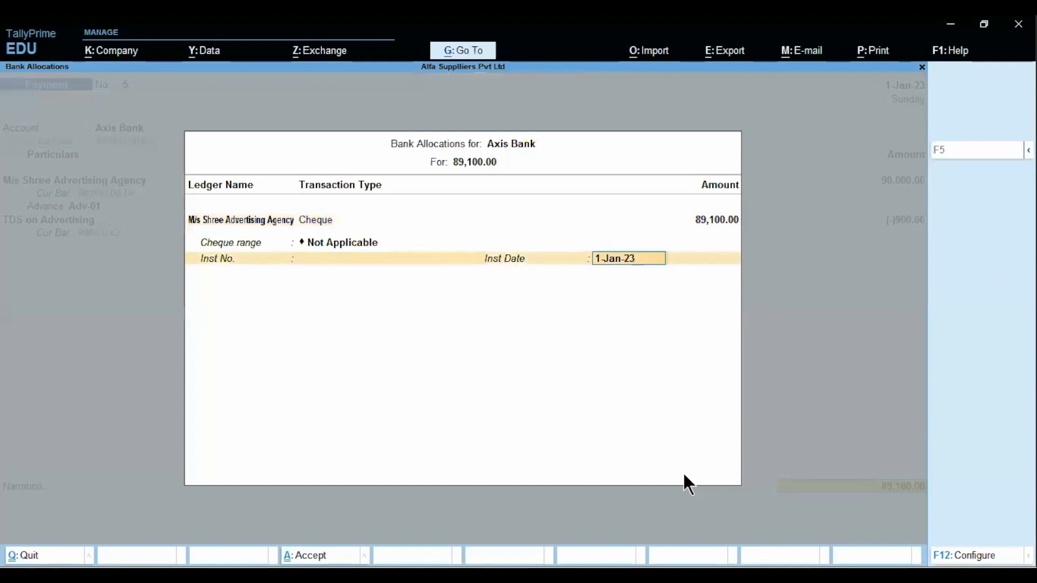
key("Return")
key("Return")
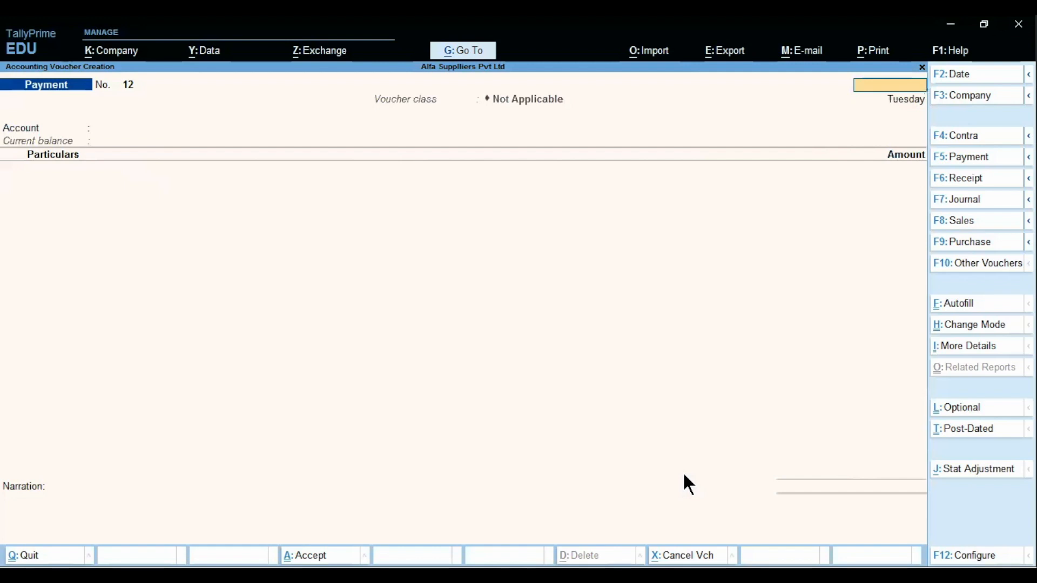
Display the ledger vouchers of M/s Shree Advertising Agency and open its 1-Jan-23 payment voucher
key("Escape")
key("d")
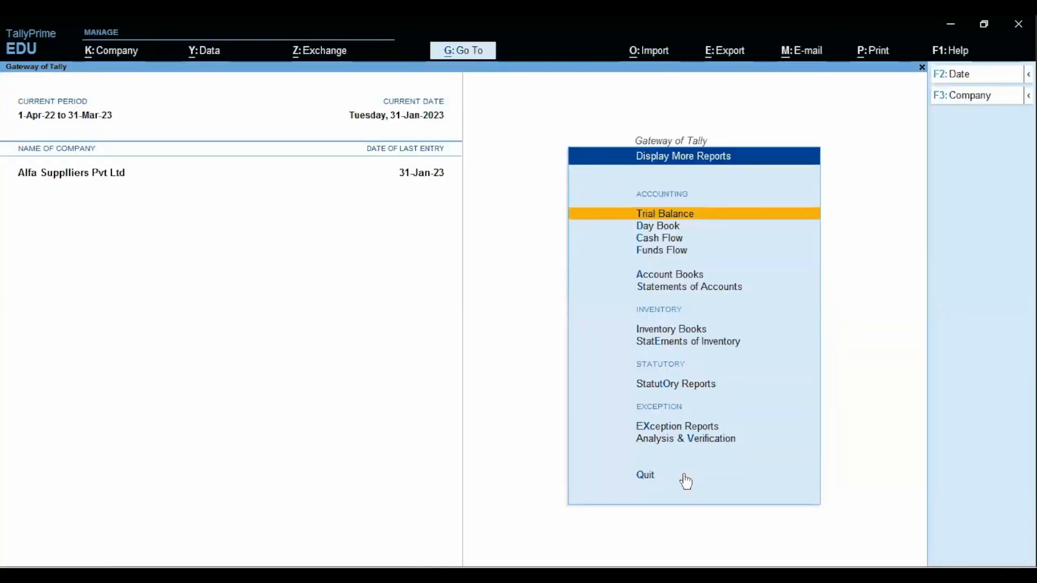
key("a")
key("Down")
key("Return")
type("Ms")
key("Return")
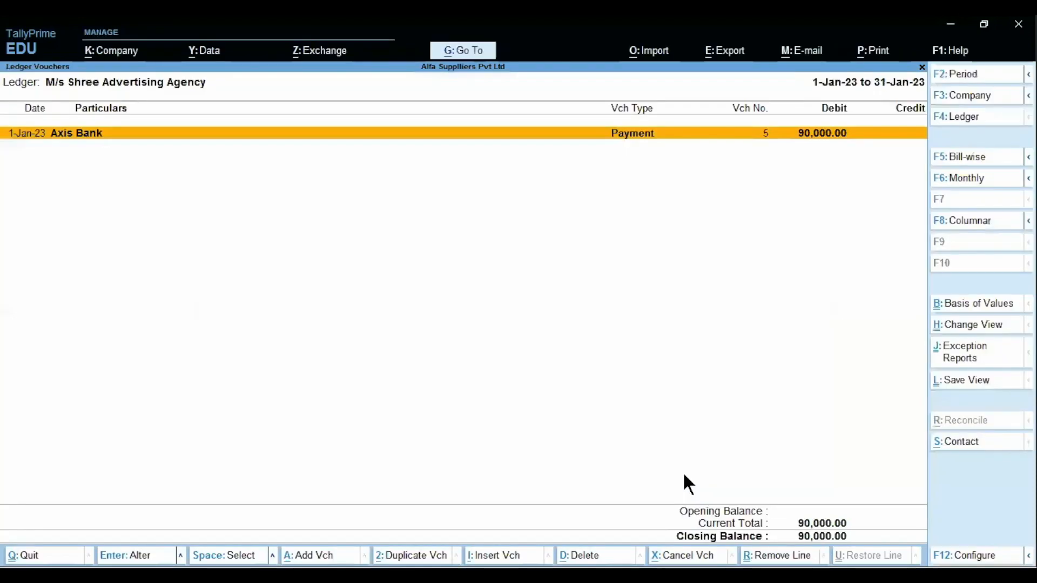
key("Return")
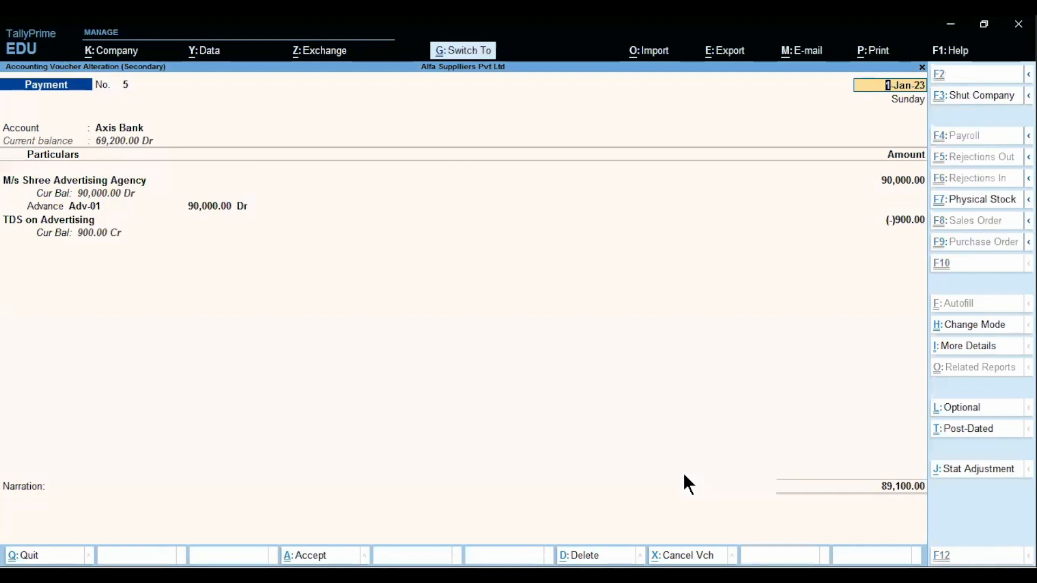
Show the saved payment voucher in Double Entry mode and compare its debit and credit lines with the Excel journal entry
key("ctrl+h")
key("Up")
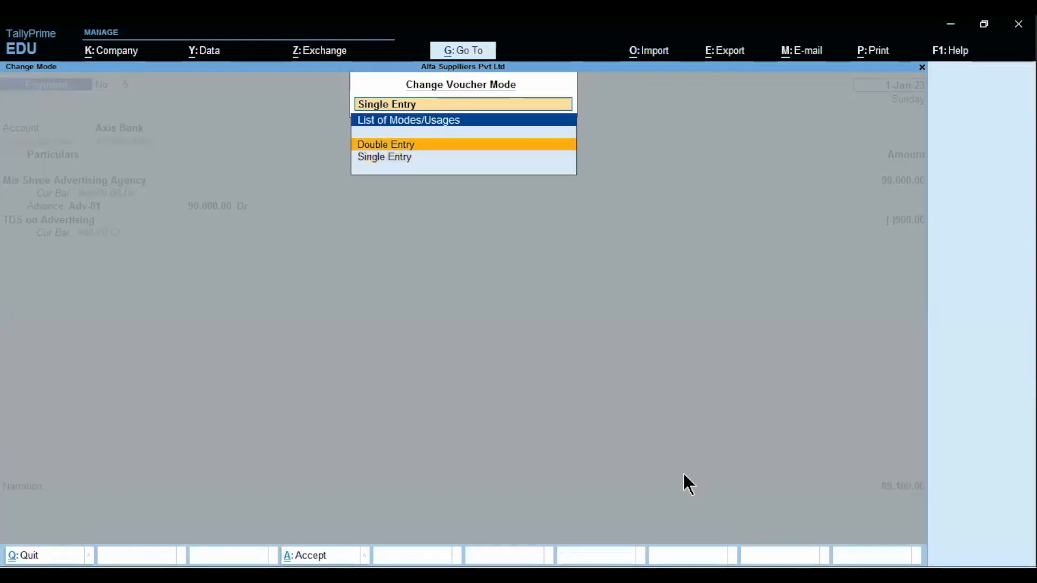
key("Return")
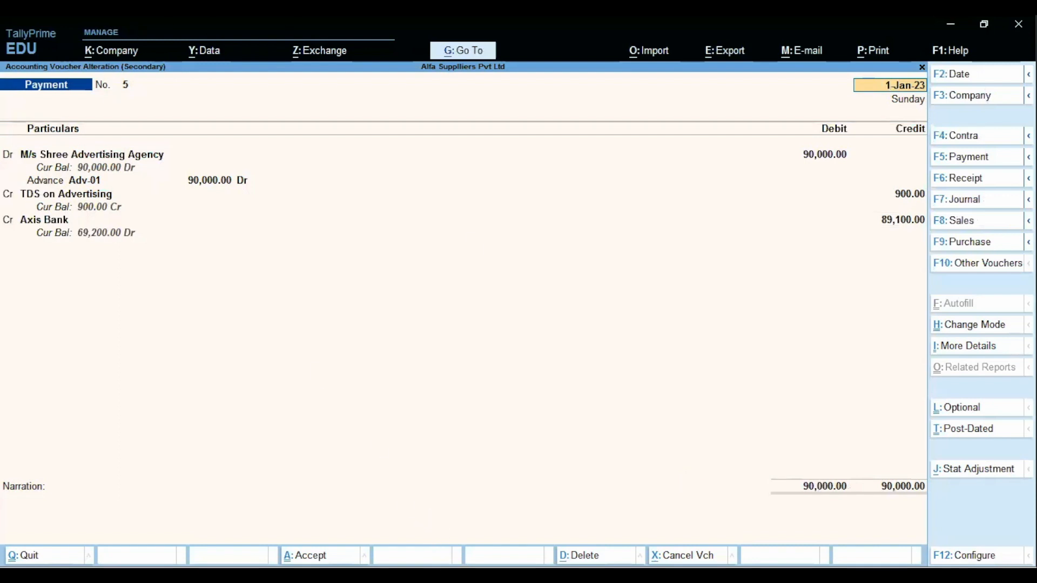
key("alt+Tab")
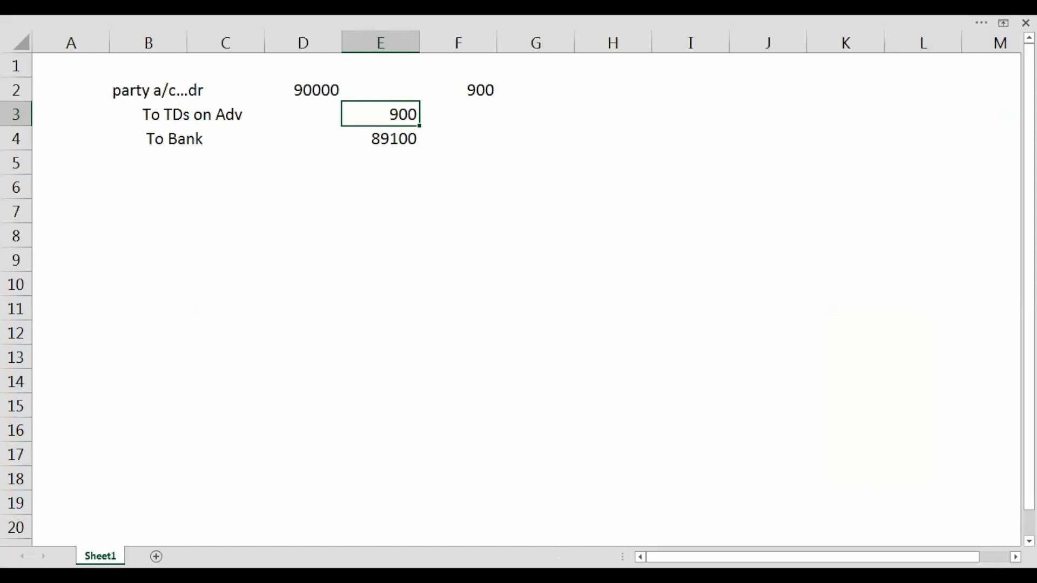
key("alt+Tab")
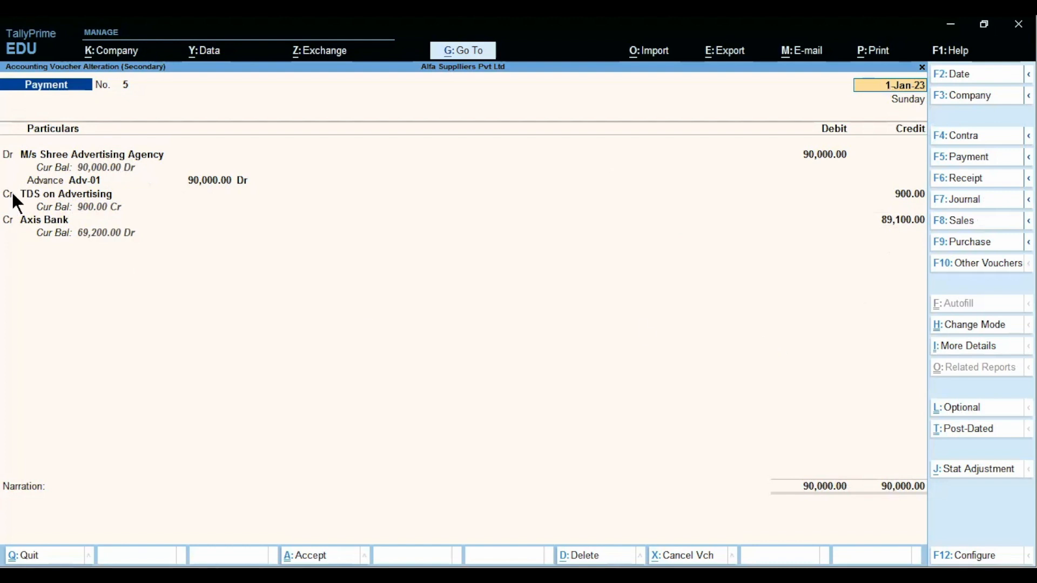
Return the payment voucher to Single Entry mode and view the journal entry in Excel again
key("ctrl+h")
key("Down")
key("Return")
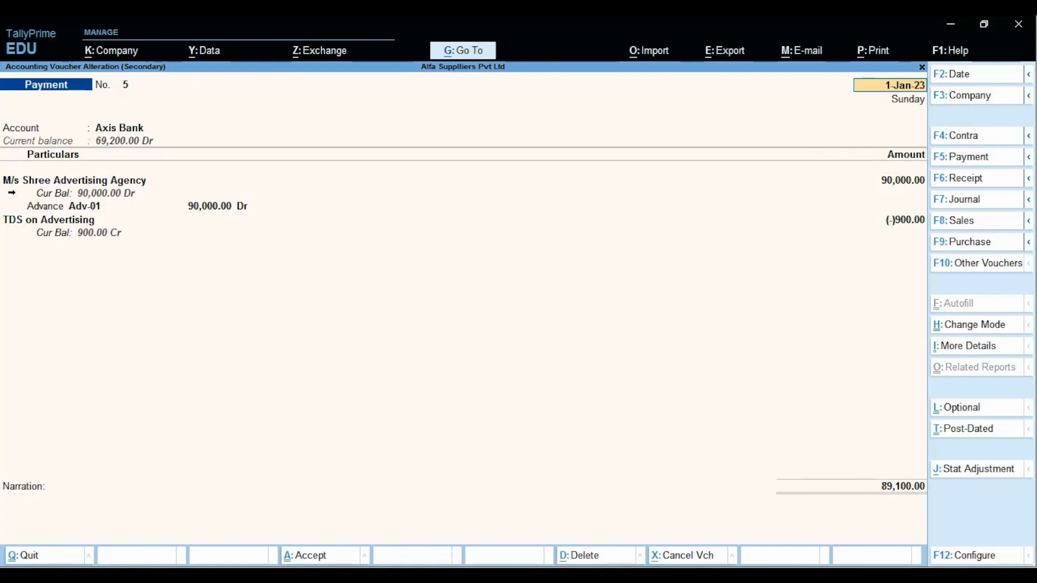
key("alt+Tab")
key("alt+Tab")
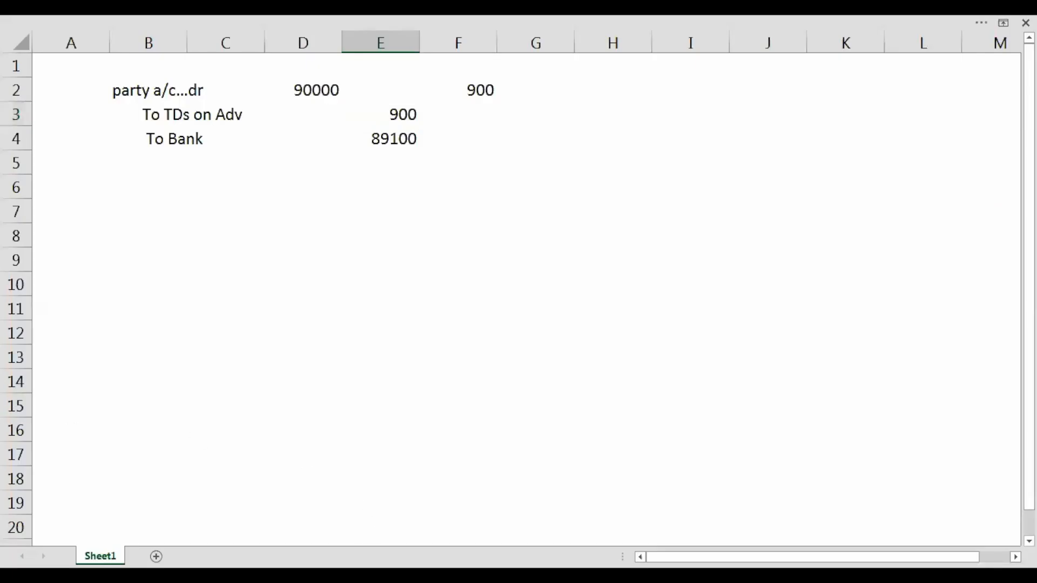
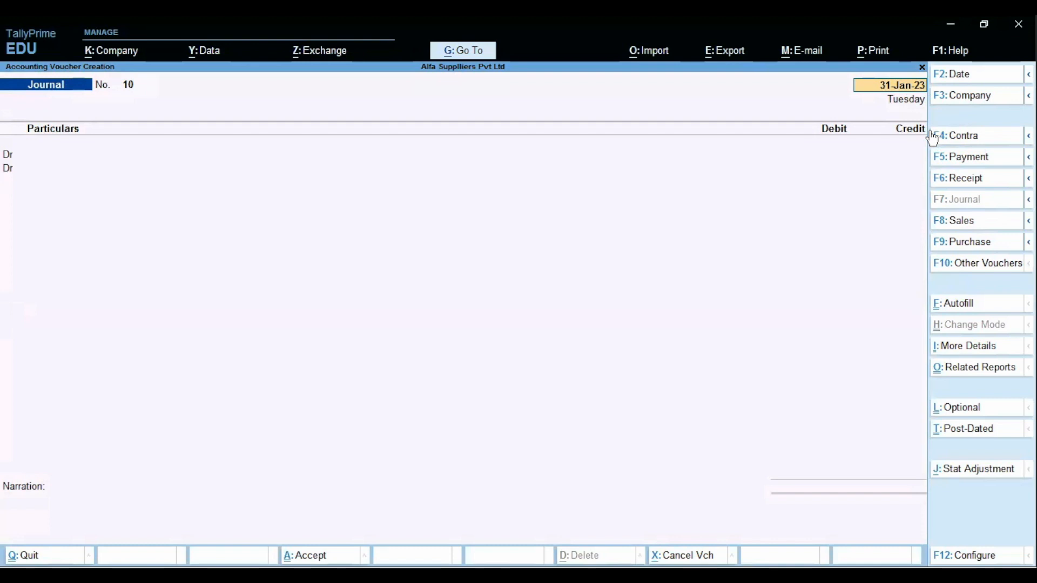
Keep the journal voucher date as 31-Jan-23 and debit Advertising Exp A/c with 2,00,000
key("Return")
type("Ms")
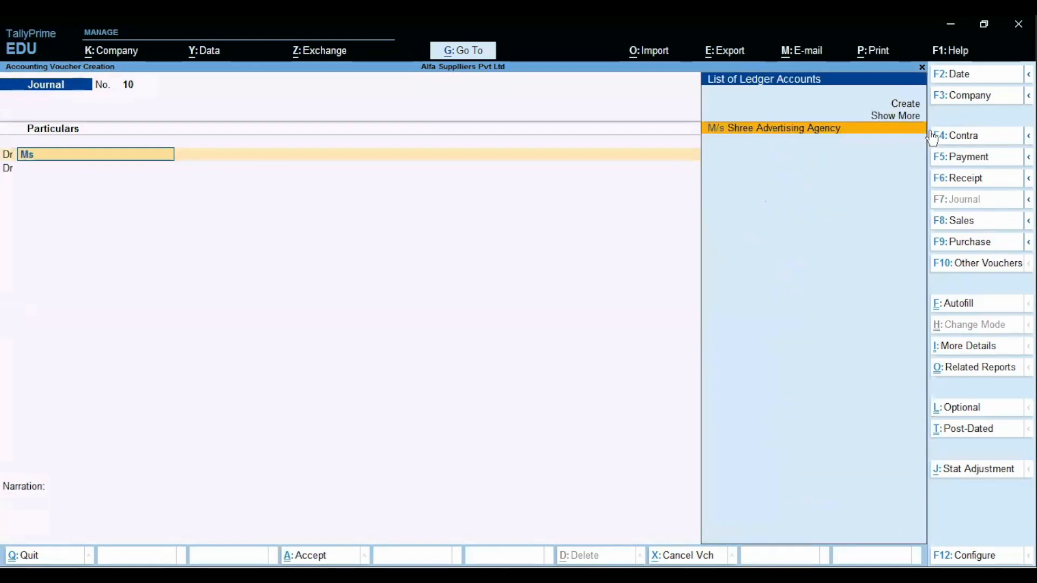
key("BackSpace")
key("BackSpace")
type("Ad")
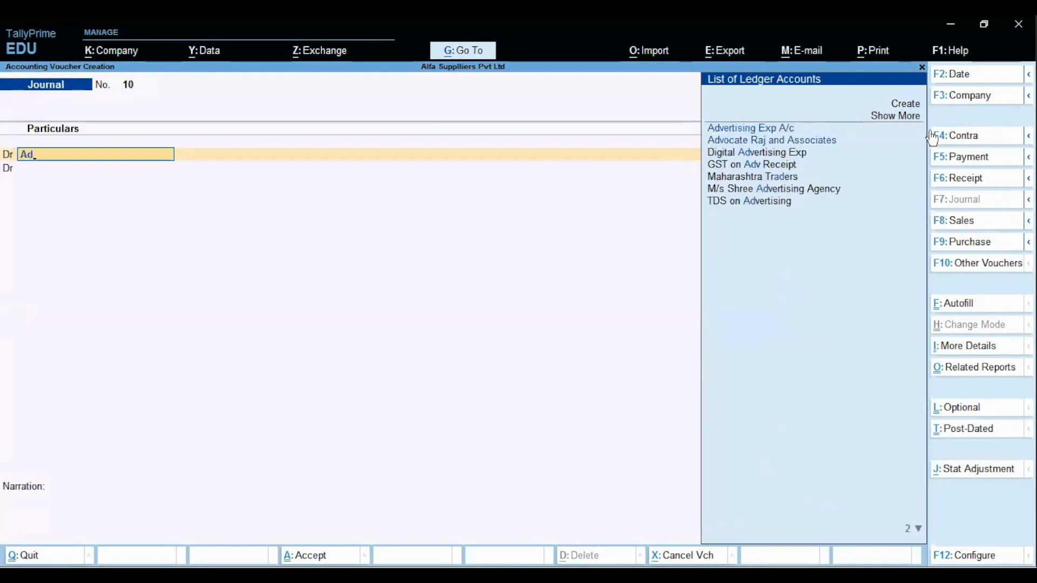
key("Return")
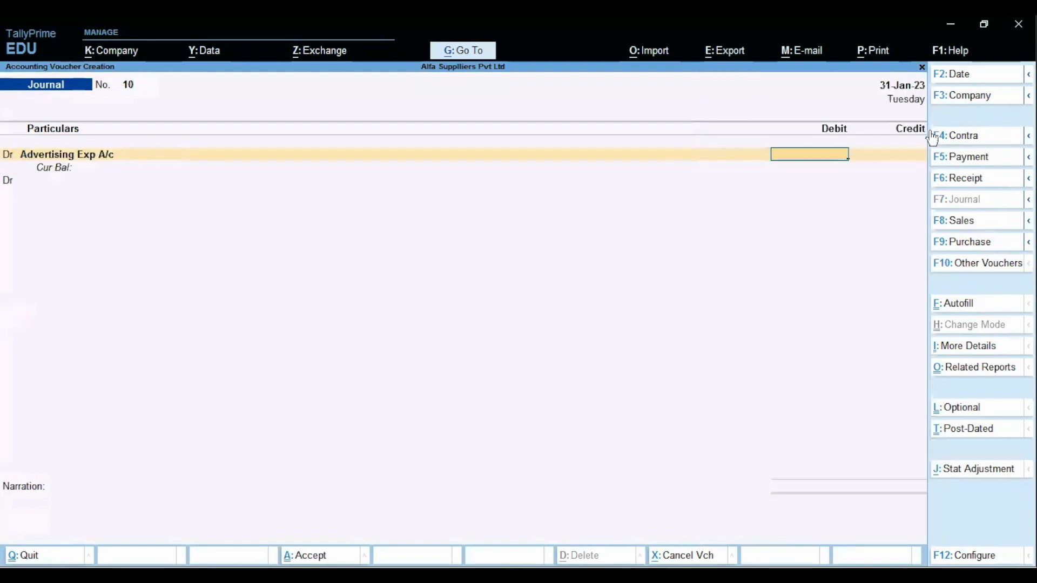
type("2,00,000")
key("Return")
Add M/s Shree Advertising Agency as the credit ledger and choose to adjust against the advance TDS payment
type("c")
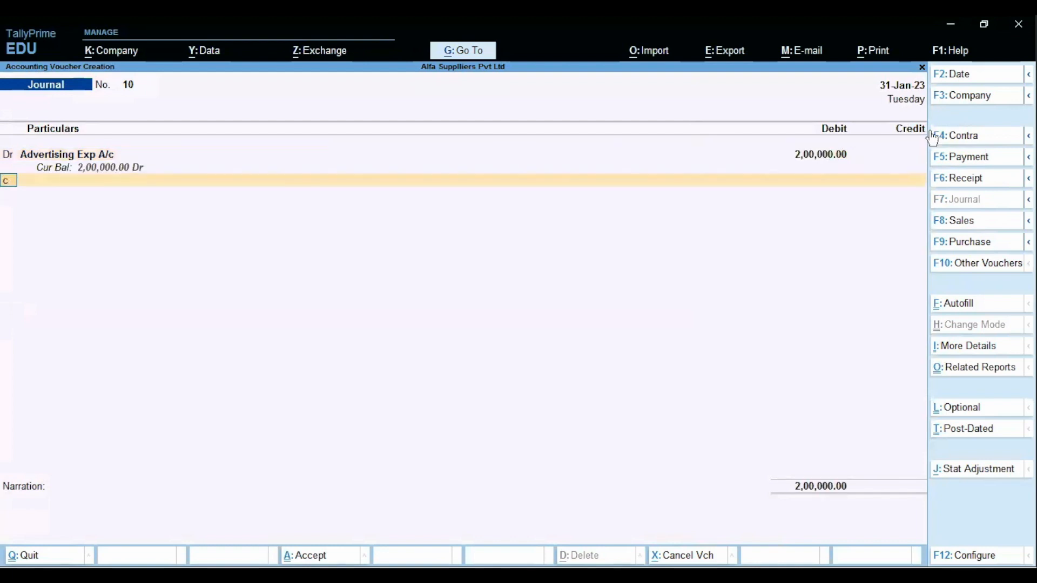
key("Return")
type("Ms")
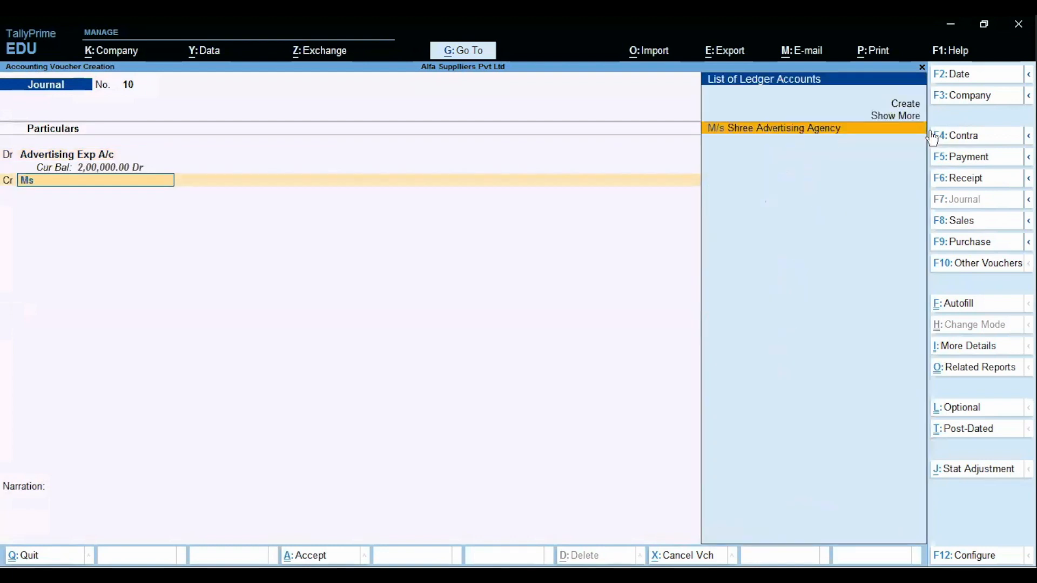
key("Return")
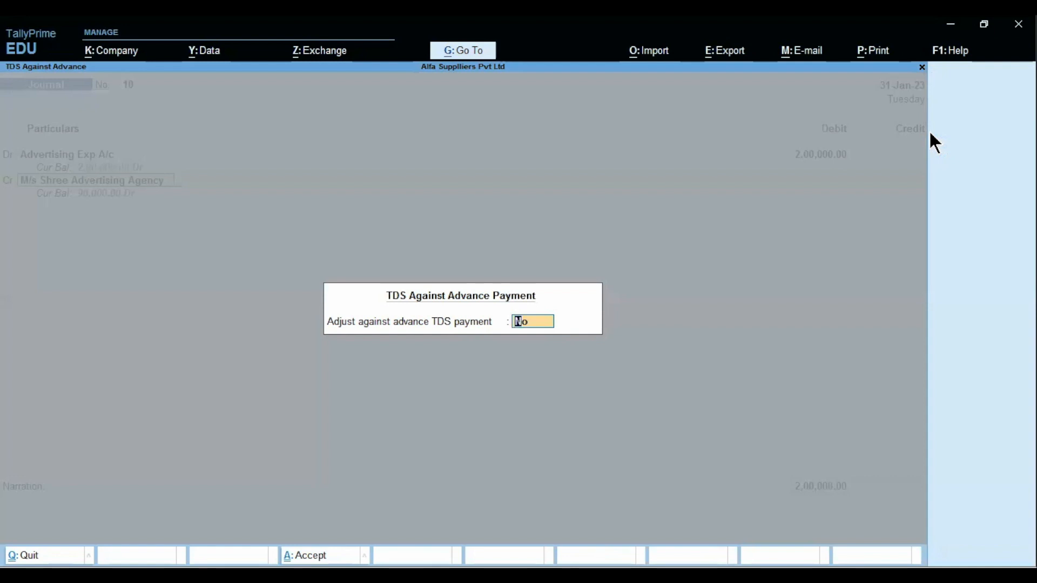
type("y")
key("Return")
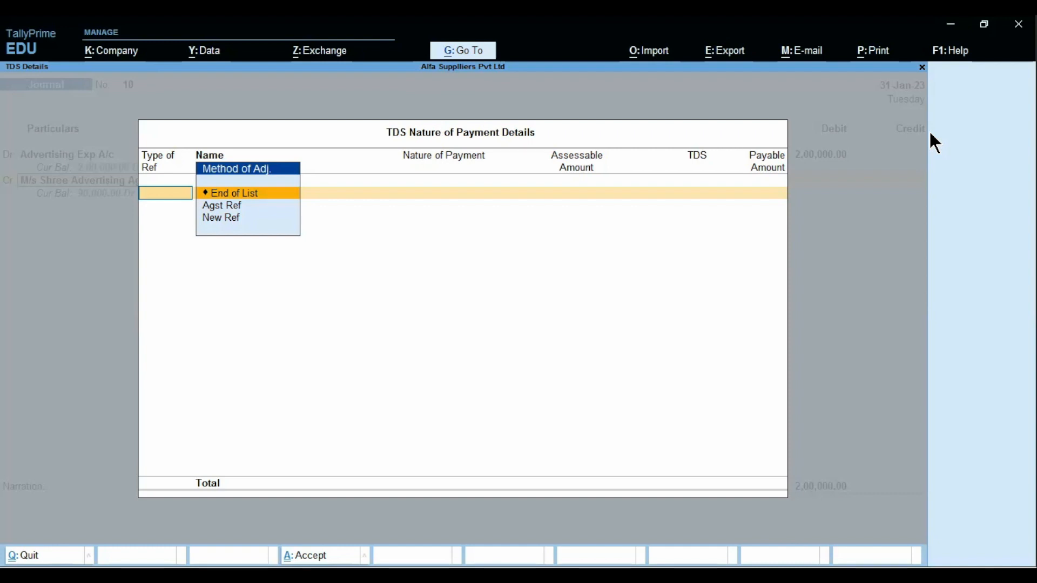
In the TDS details, adjust 90,000 as Agst Ref against the advance tax bill Pymt / 5 / 40
key("Down")
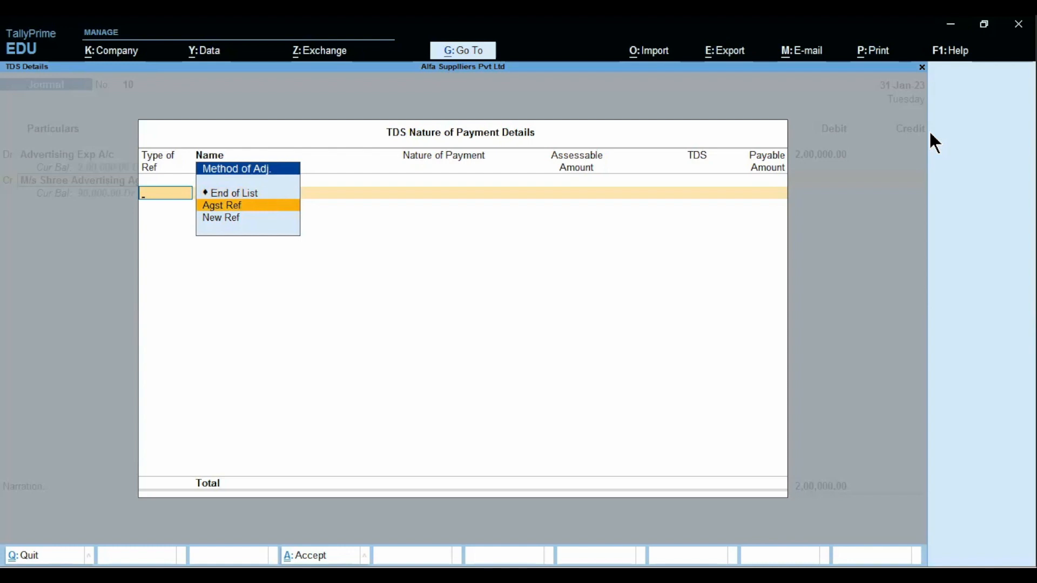
key("Return")
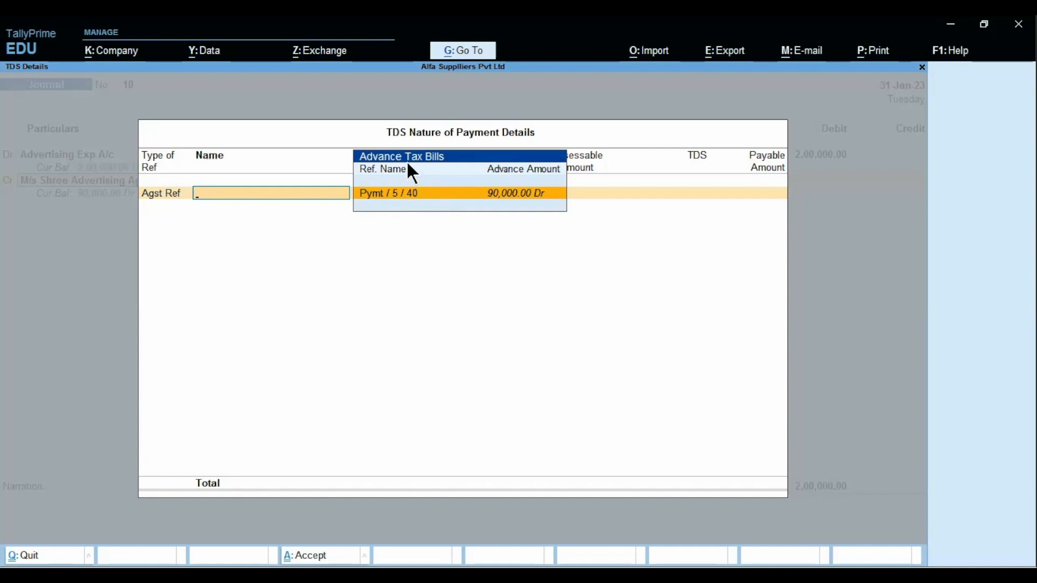
key("Return")
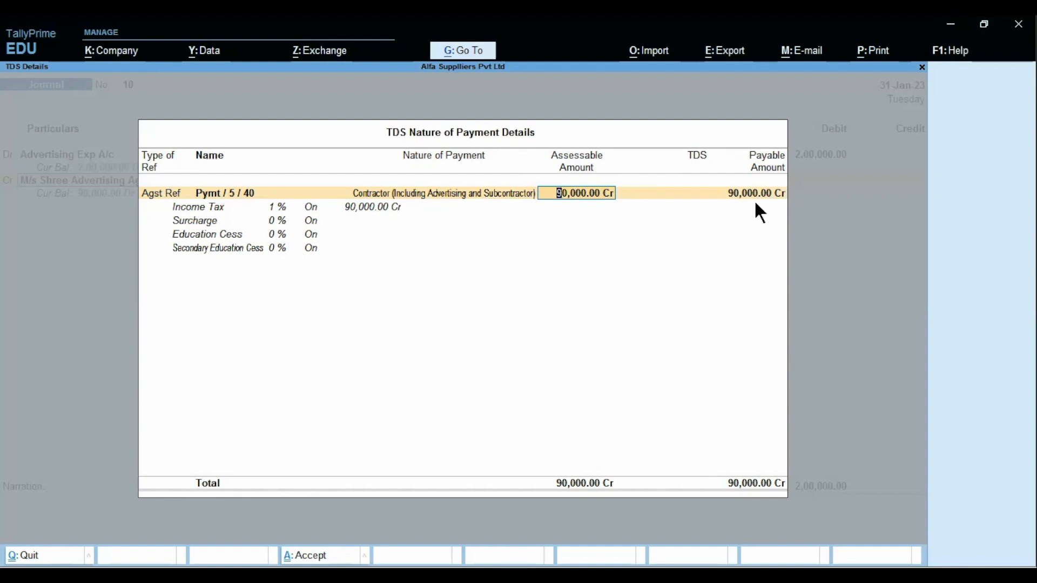
key("Return")
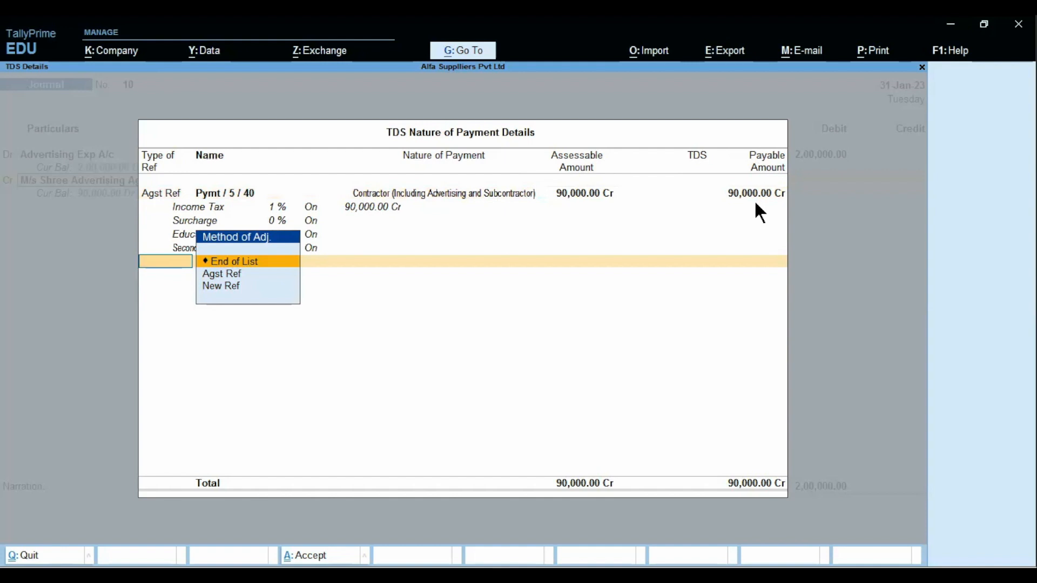
Add New Ref Jrnl/10 for Contractor (Including Advertising and Subcontractor) with assessable amount 1,10,000, and finish the TDS details
key("Down")
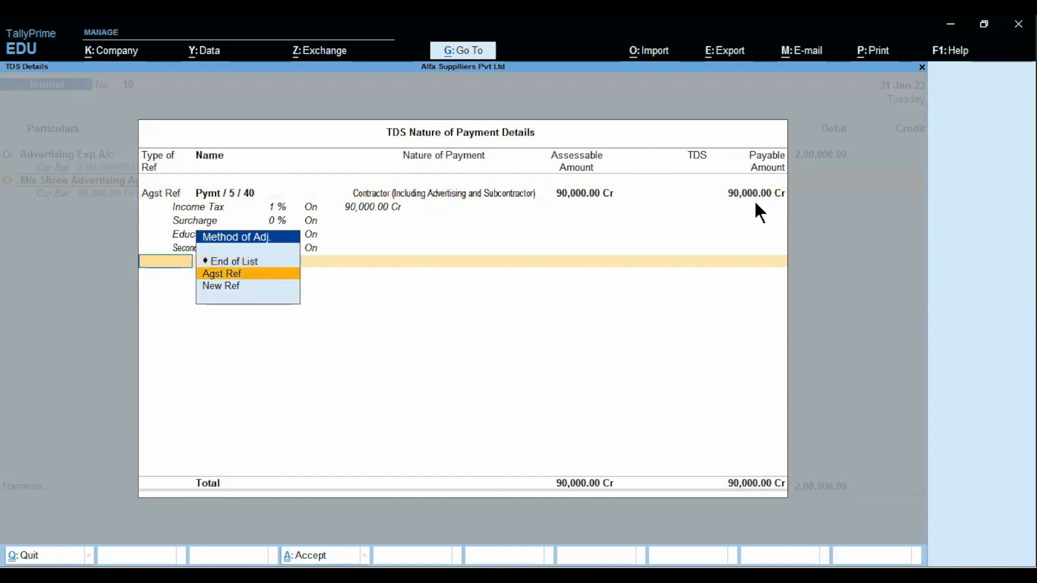
key("Down")
key("Return")
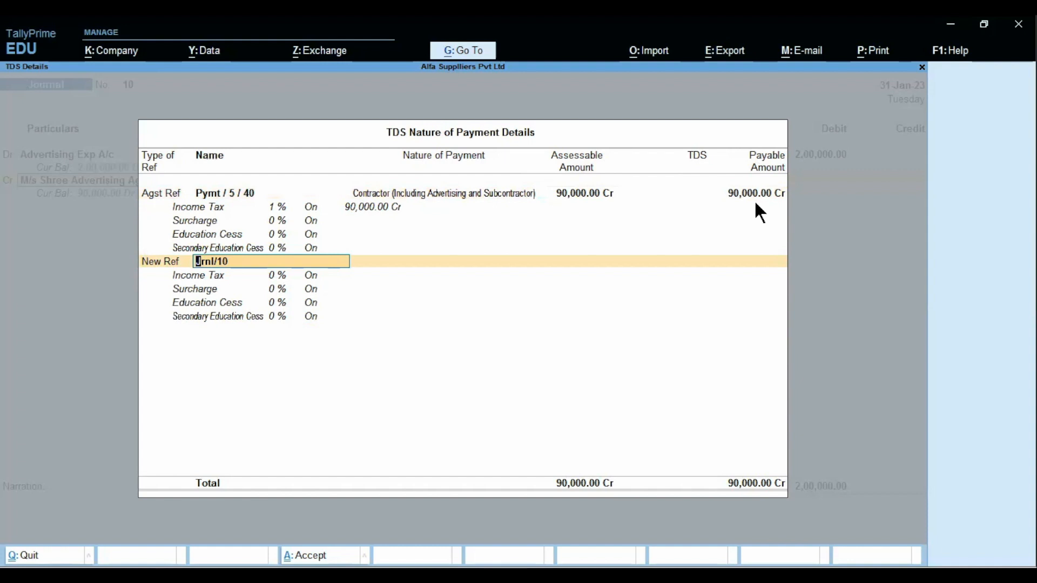
key("Return")
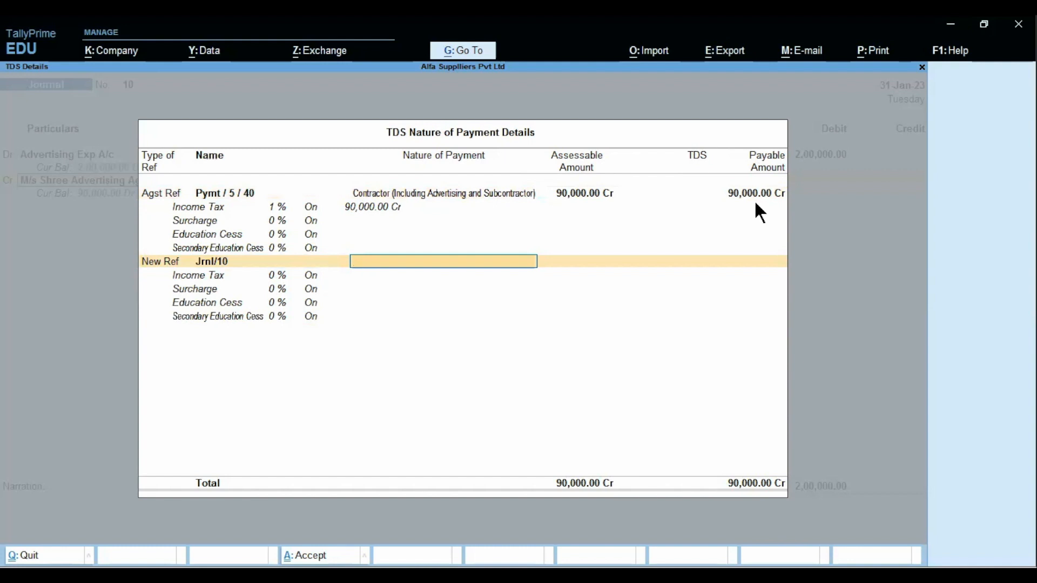
key("space")
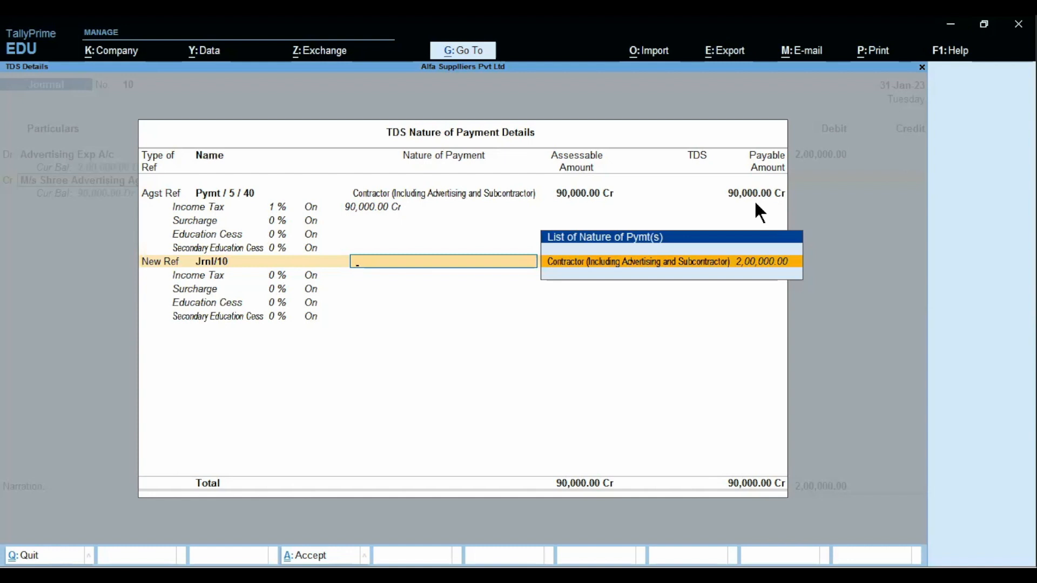
key("Return")
key("Return")
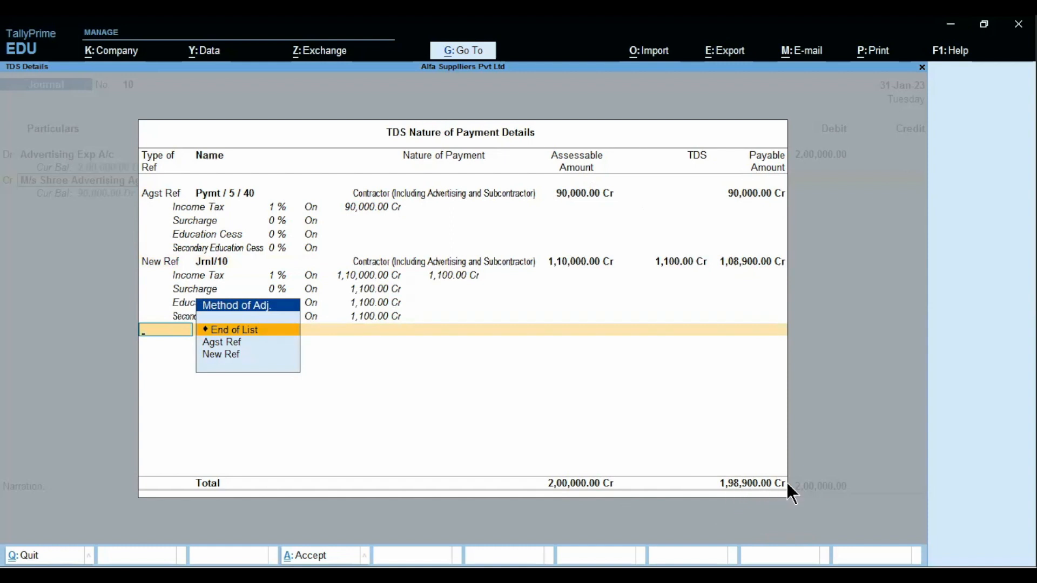
key("Return")
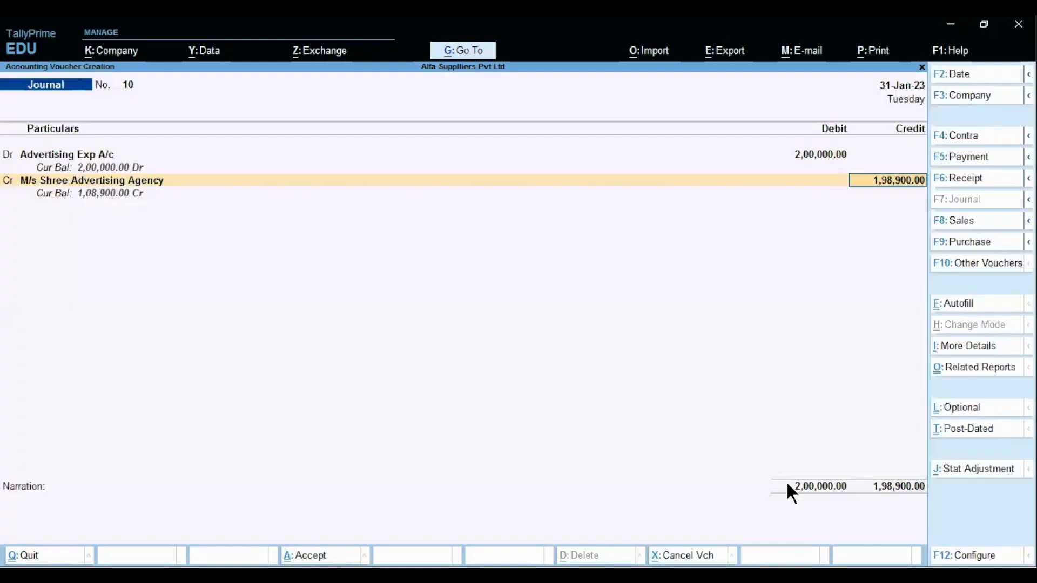
Accept the agency's credit amount of 1,98,900 and allocate 90,000 Cr bill-wise as Agst Ref to Adv-01
key("Return")
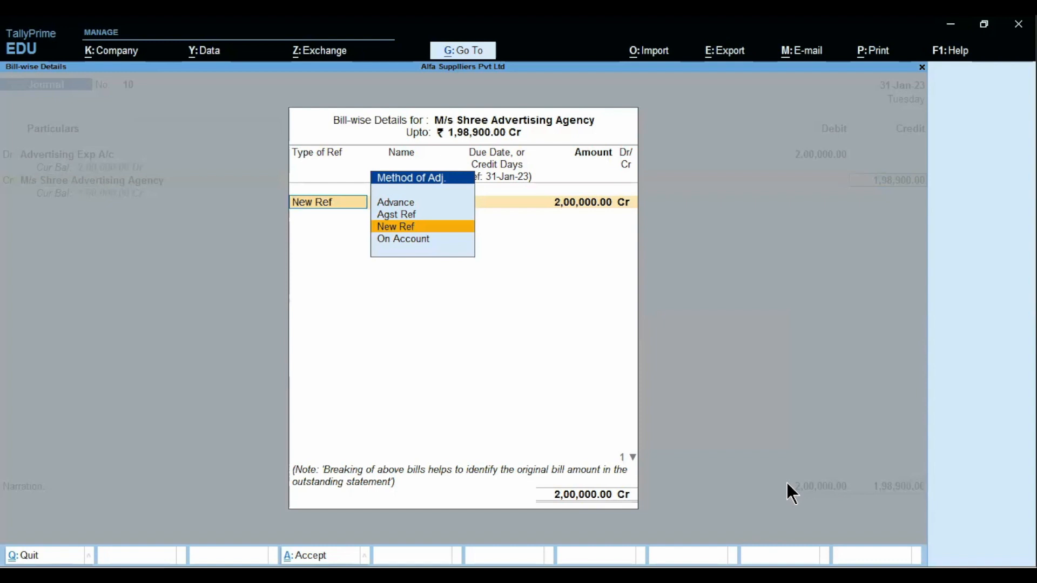
key("Up")
key("Return")
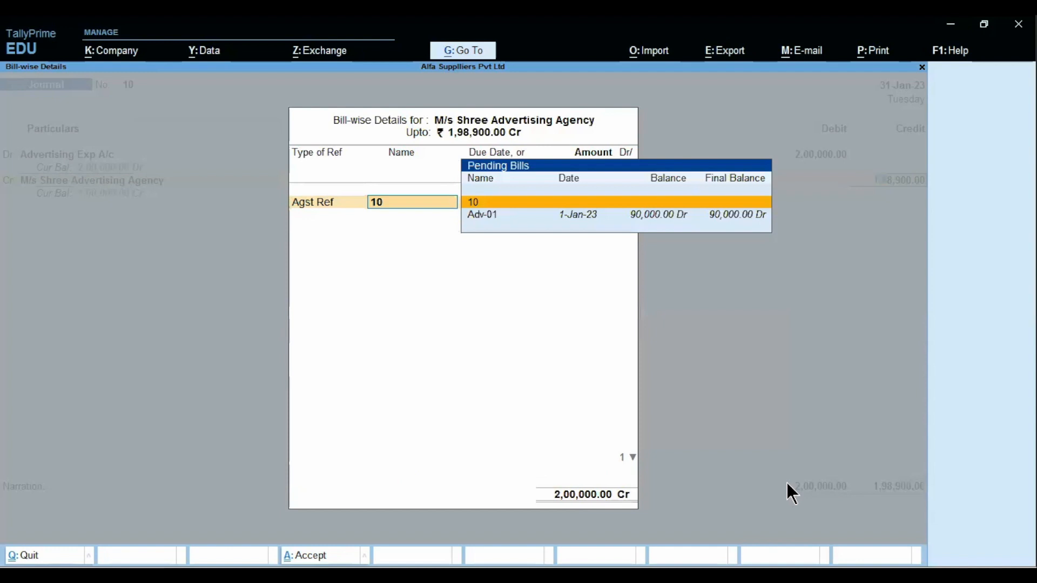
key("Down")
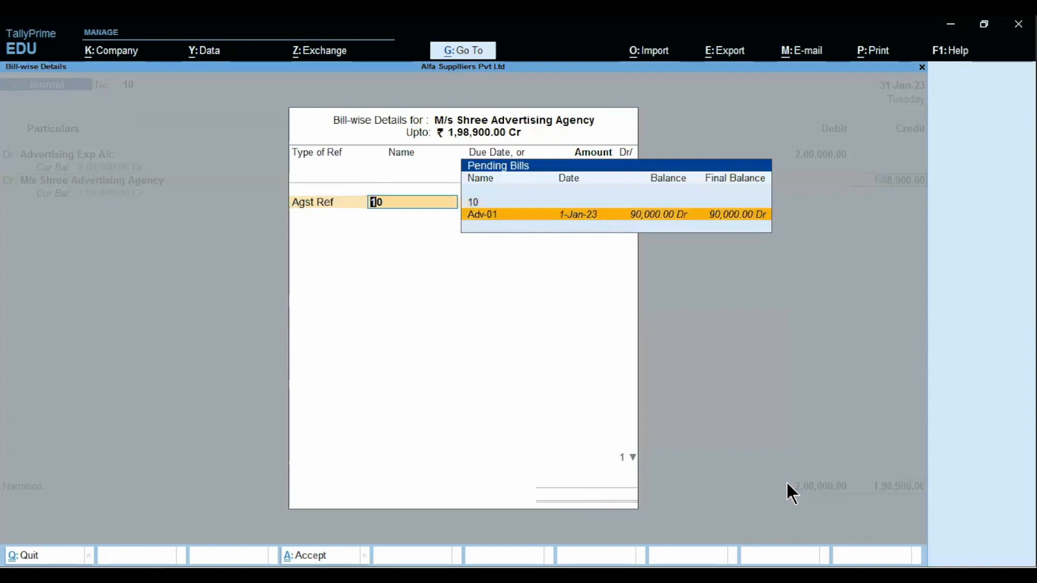
key("Return")
key("Return")
key("Return")
Allocate the remaining 1,08,900 Cr to a New Ref named Shree-100 and complete the bill-wise details
key("Down")
key("Return")
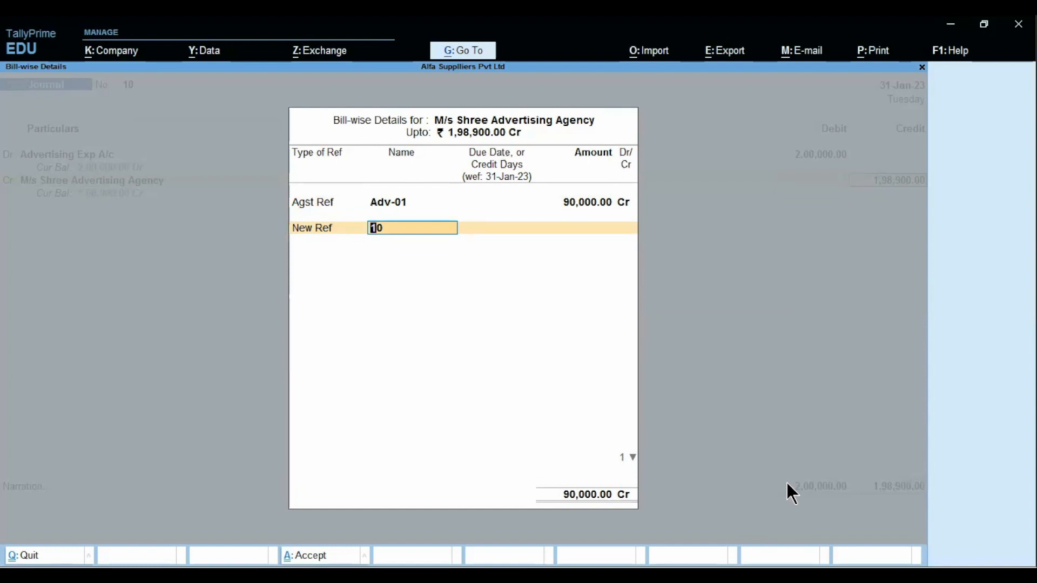
type("Shree-100")
key("Return")
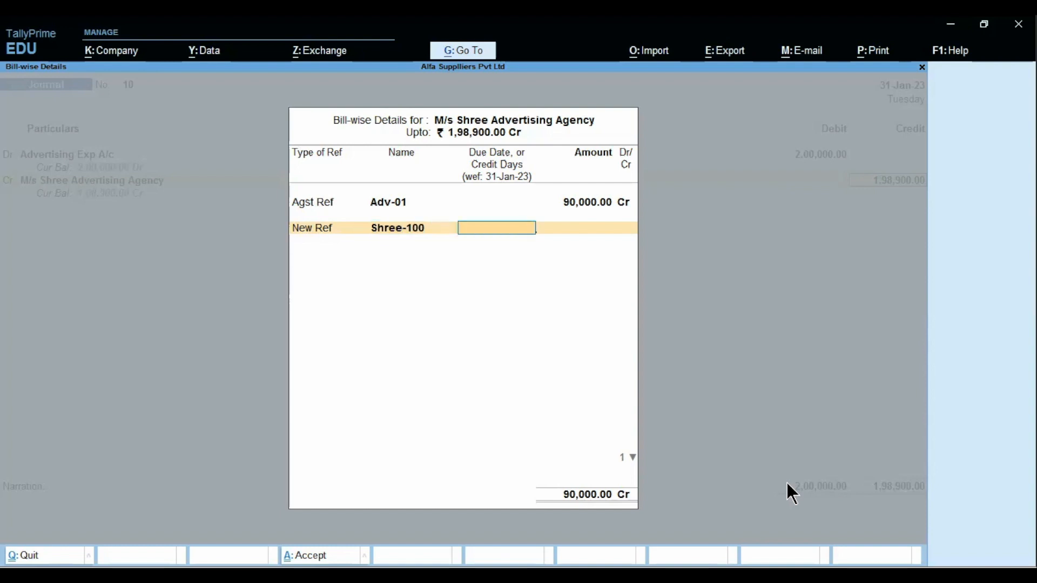
key("Return")
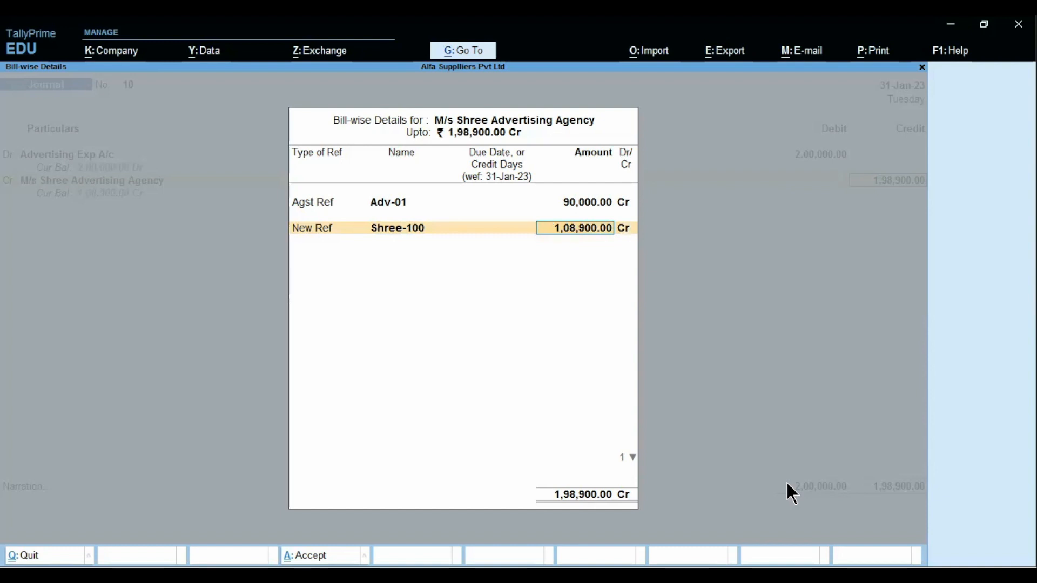
key("Return")
key("Return")
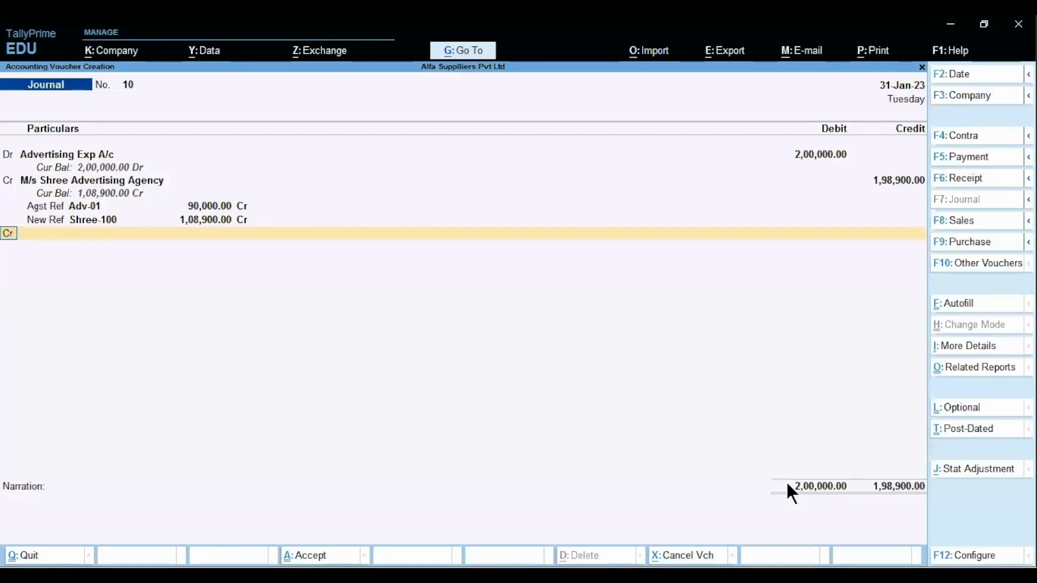
Credit TDS on Advertising with 1,100, leave the narration blank and save the journal voucher
key("Return")
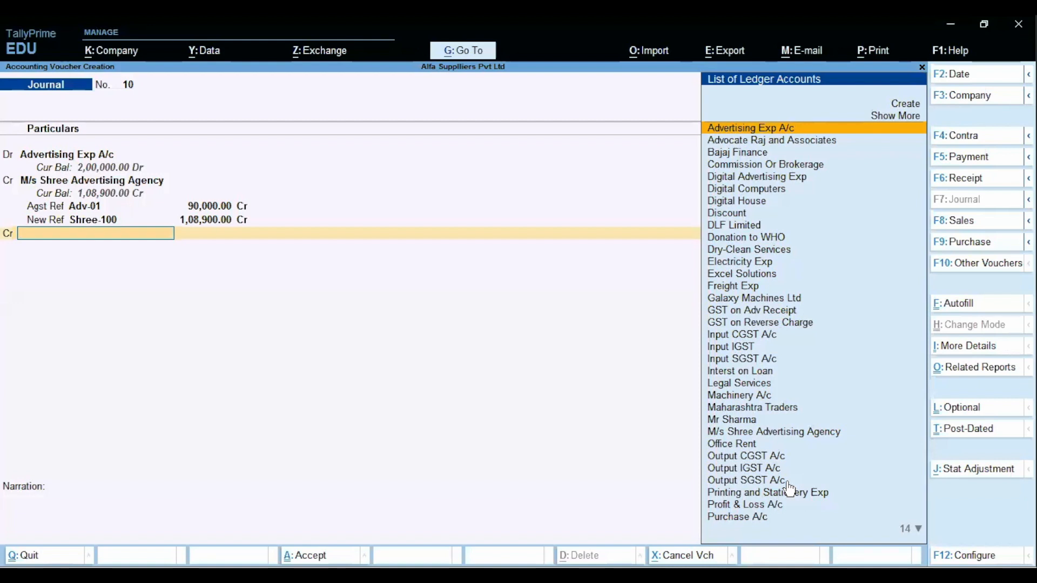
type("Tds")
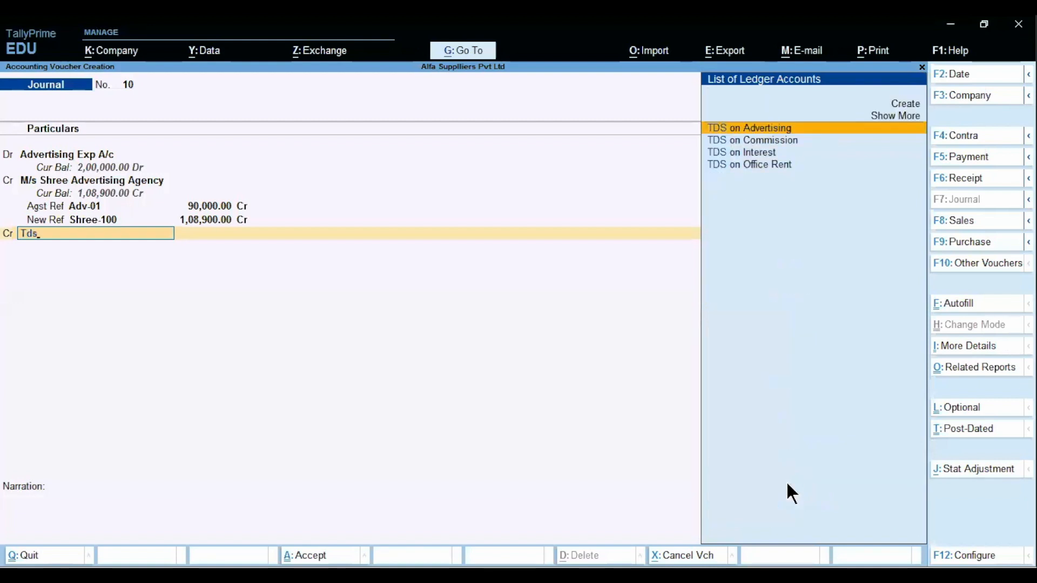
key("Return")
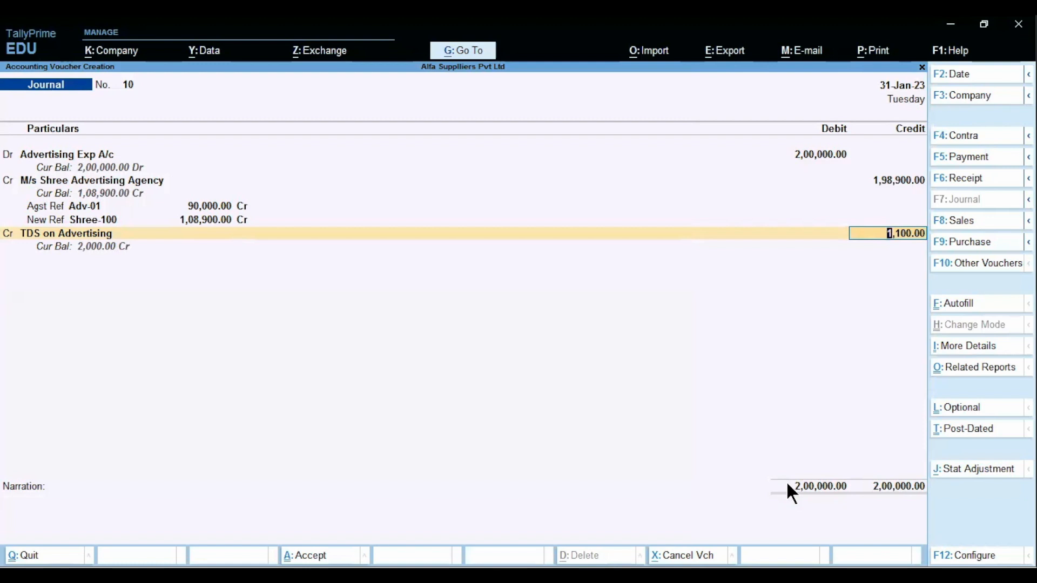
key("Return")
key("Return")
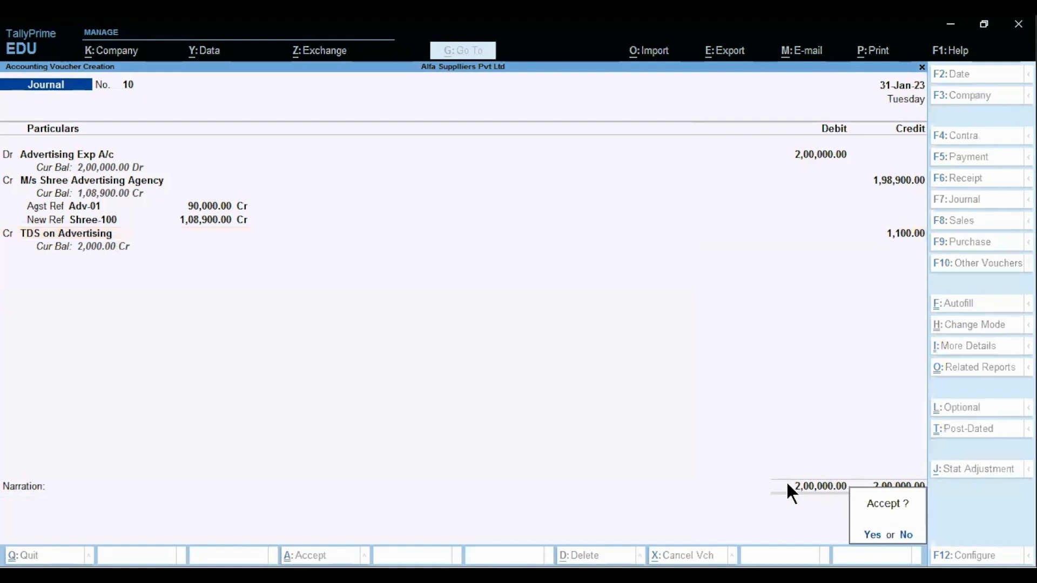
key("Return")
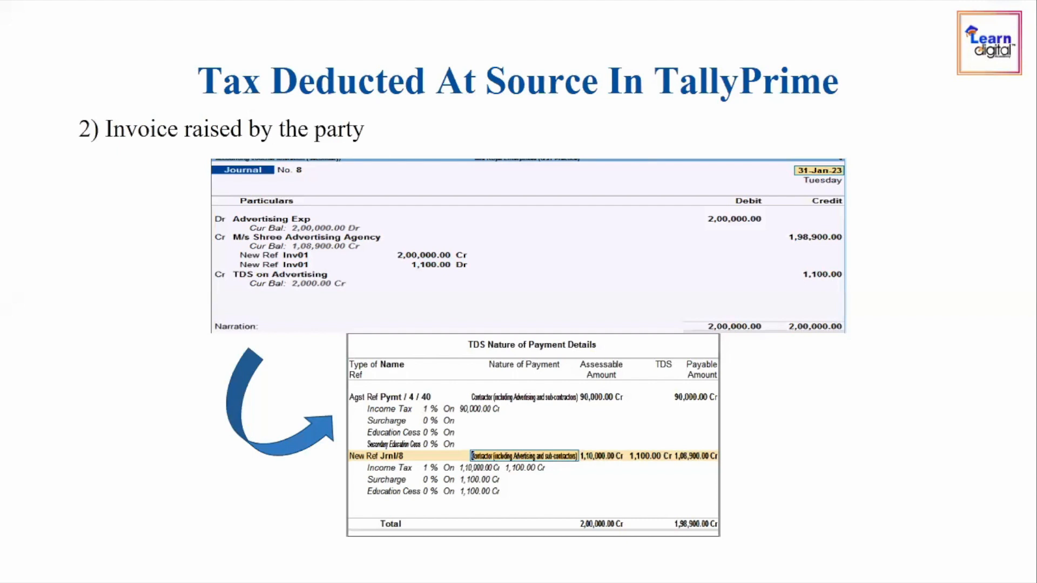
left_click(516, 392)
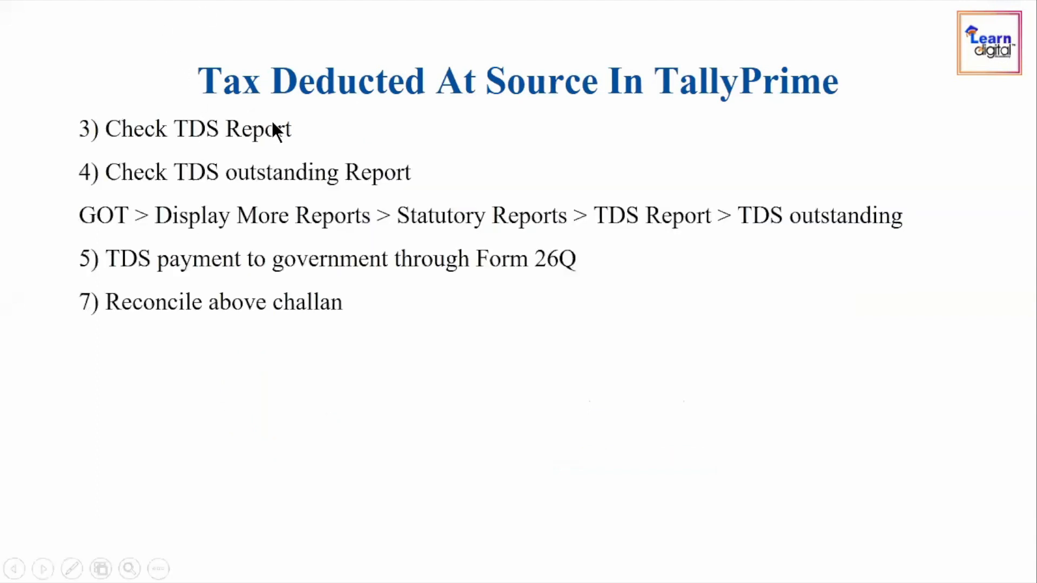
Switch to TallyPrime, leave journal voucher creation and display the list of additional reports
key("alt+Tab")
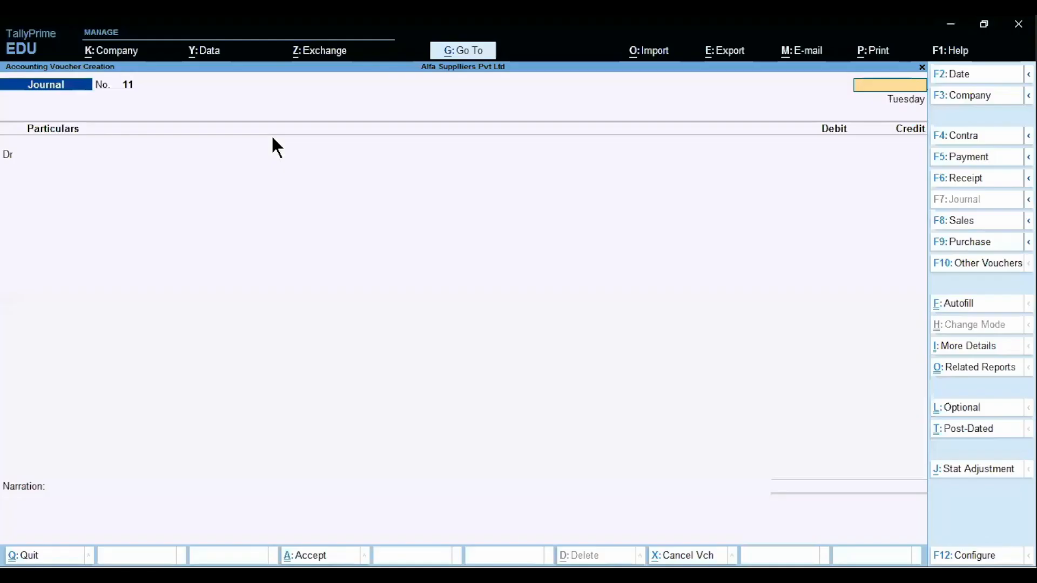
key("Escape")
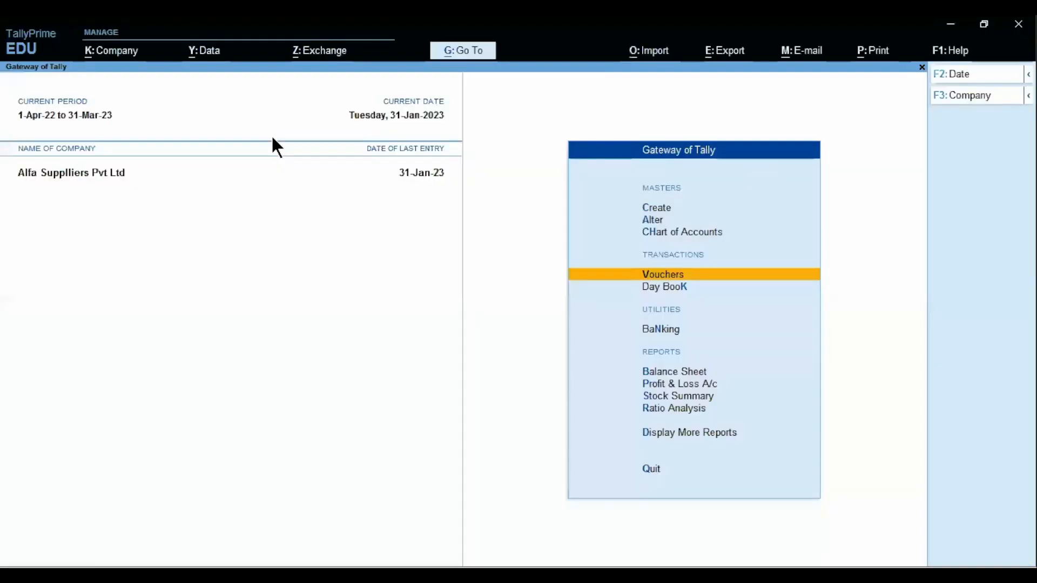
key("Down")
key("Down")
key("Down")
key("d")
Open the Form 26Q report from the TDS reports under Statutory Reports
key("Down")
key("Down")
key("Down")
key("Down")
key("Down")
key("Down")
key("Down")
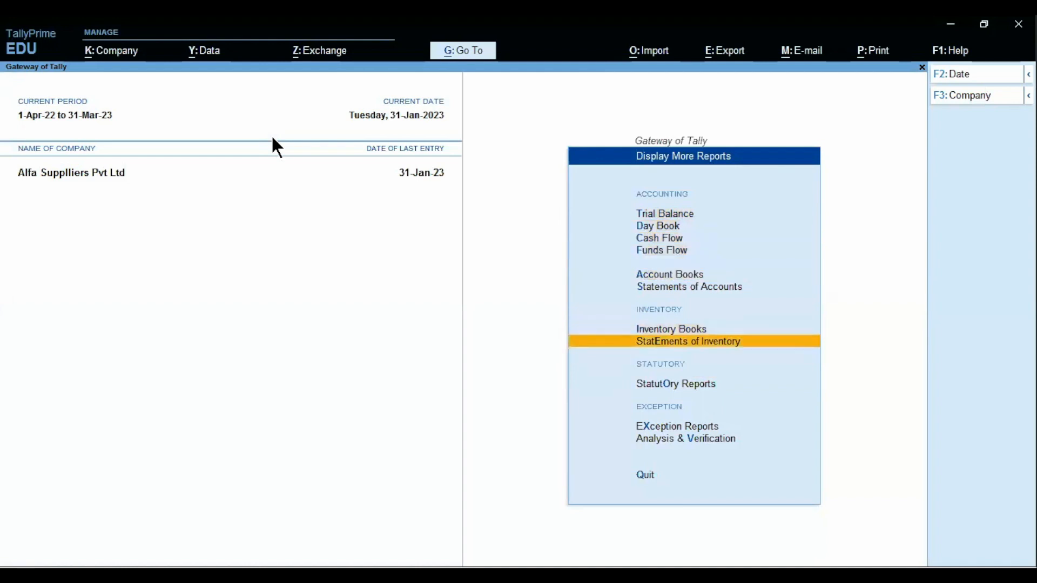
key("o")
key("Down")
key("Return")
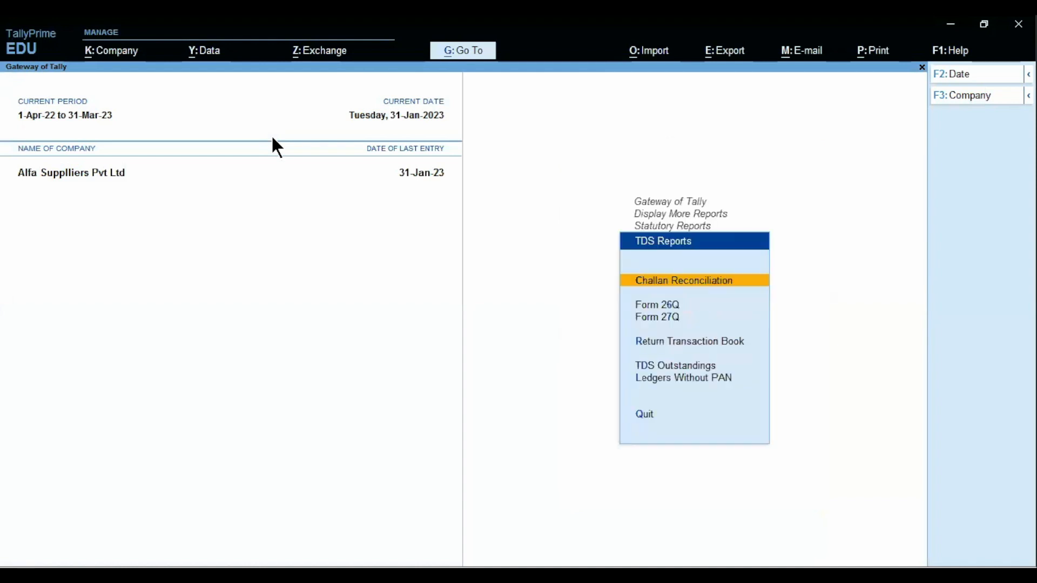
key("Down")
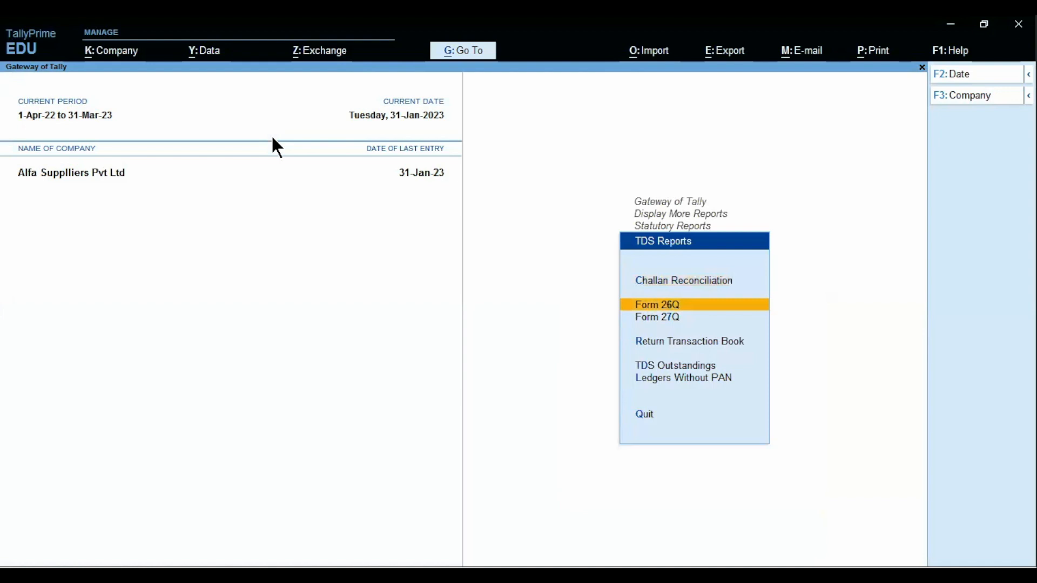
key("Return")
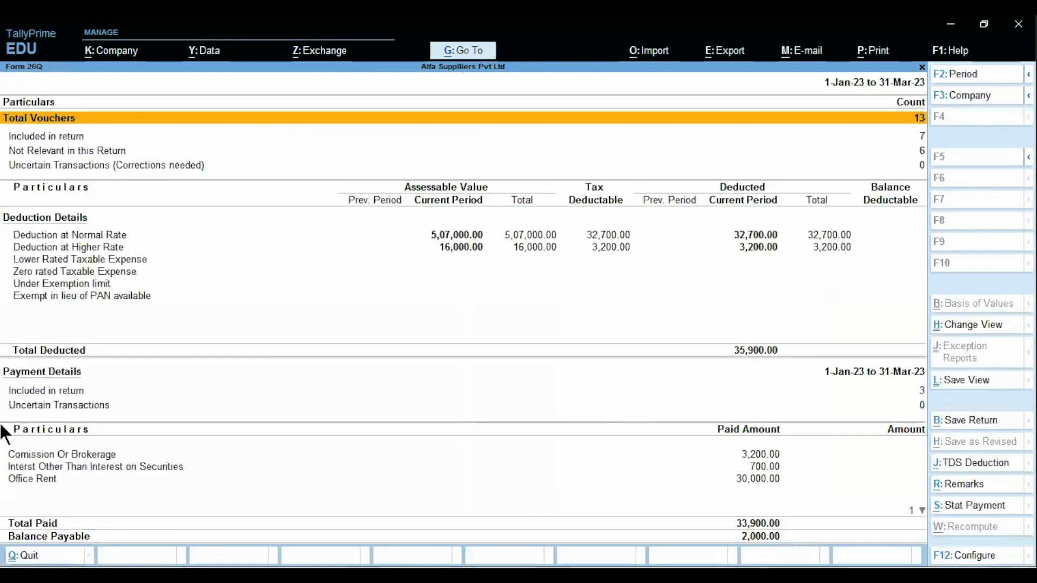
Examine the party-wise breakdown of Deduction at Normal Rate, including M/s Shree Advertising Agency, and return to Form 26Q
left_click(476, 235)
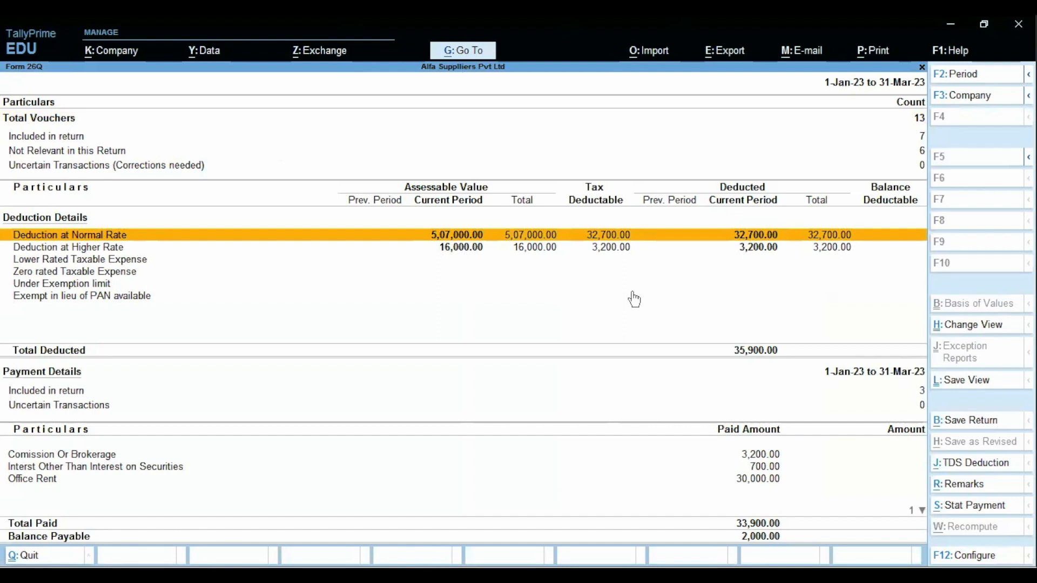
key("Return")
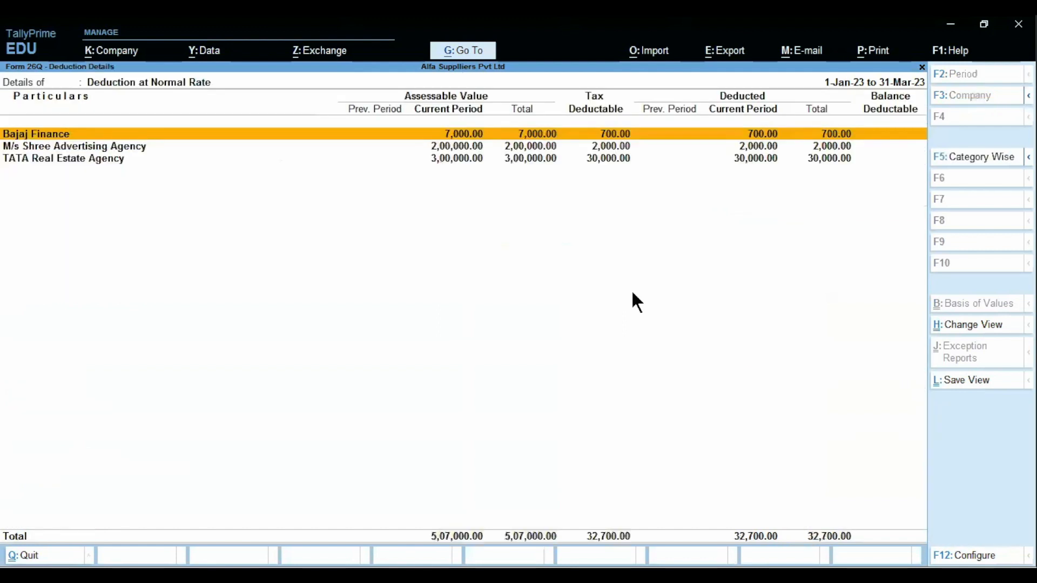
key("Down")
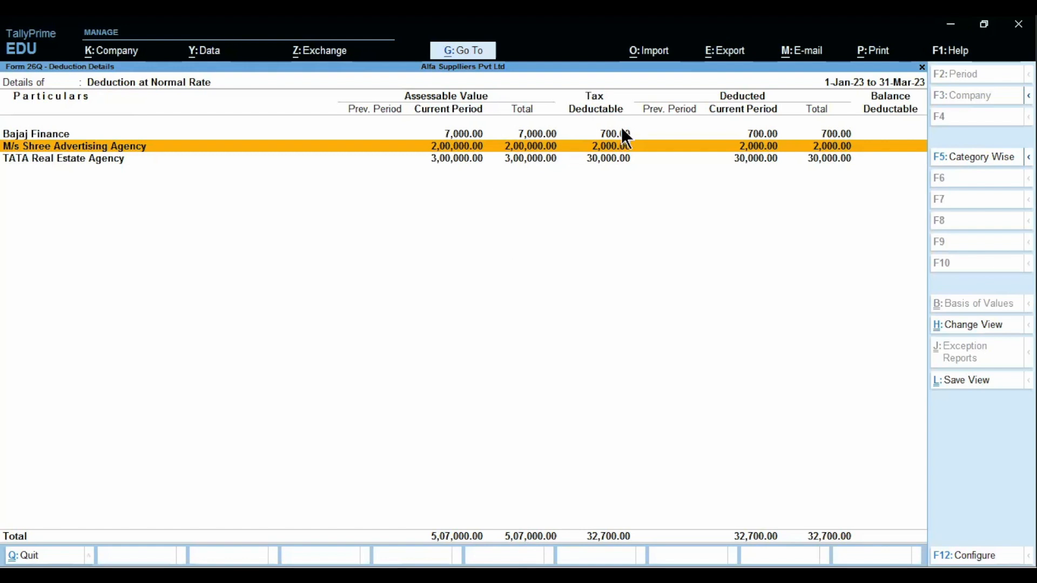
key("Escape")
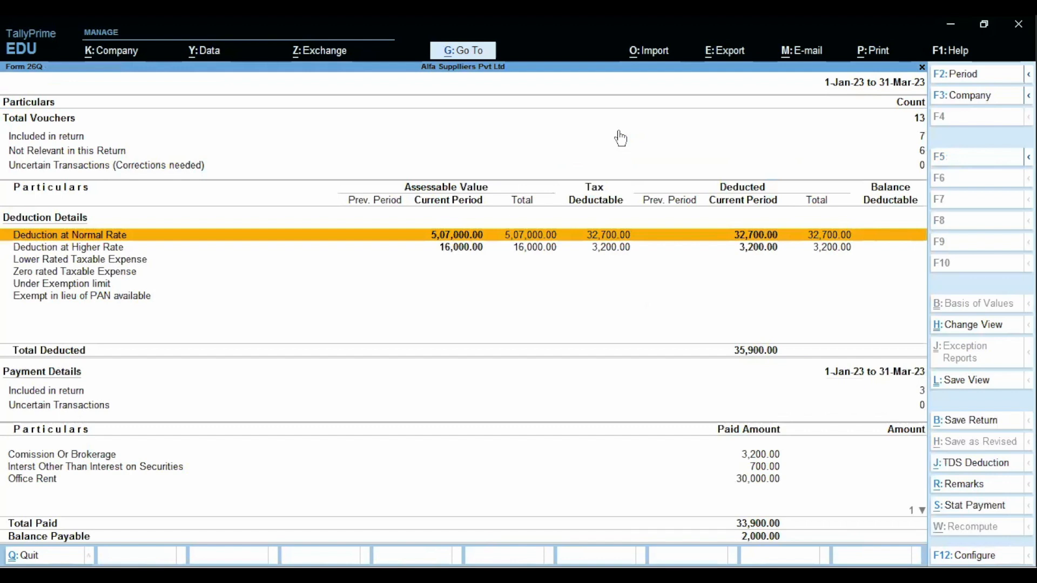
key("alt")
left_click(947, 507)
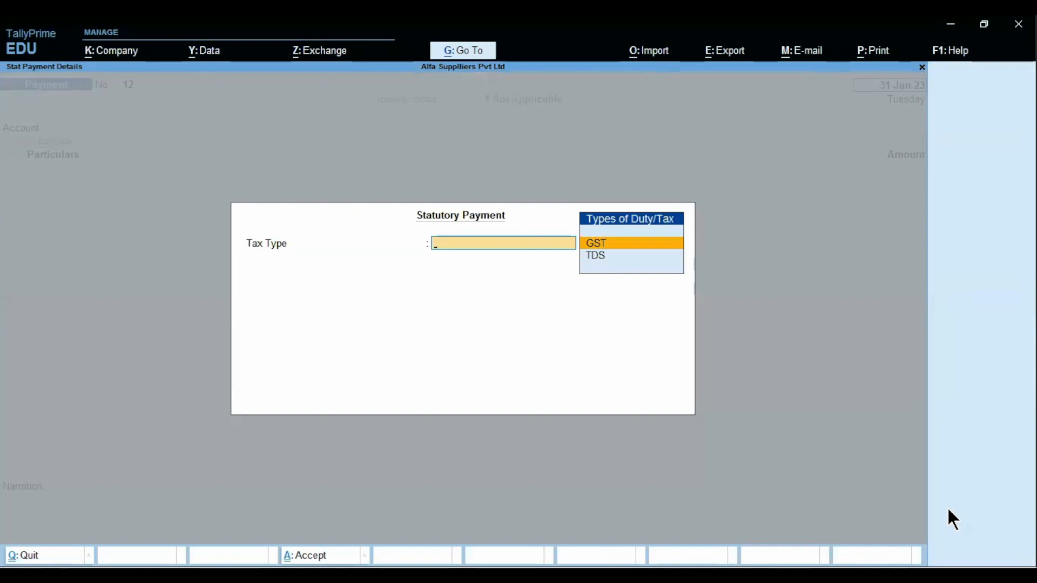
key("Escape")
key("Escape")
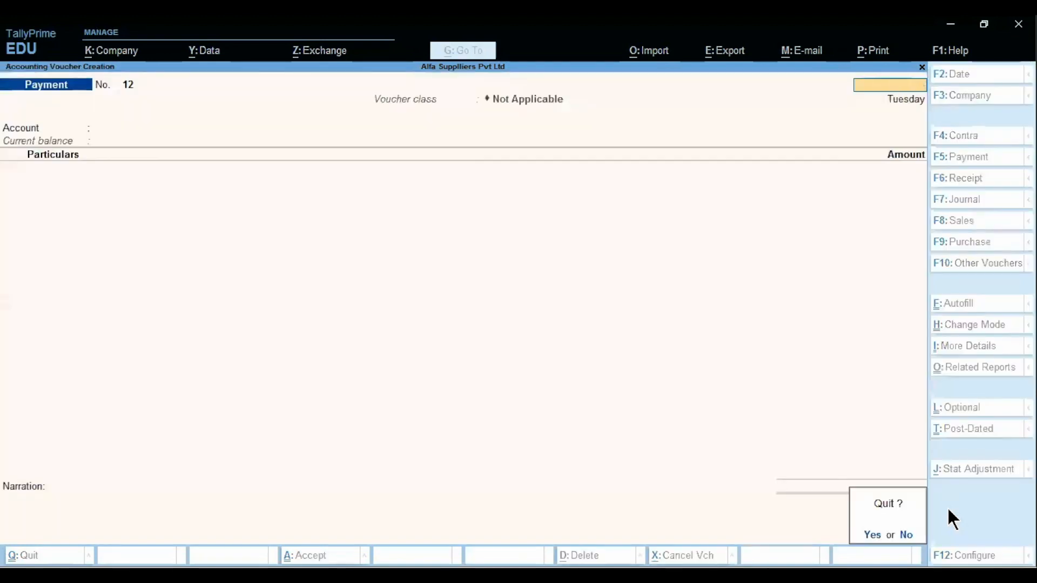
key("y")
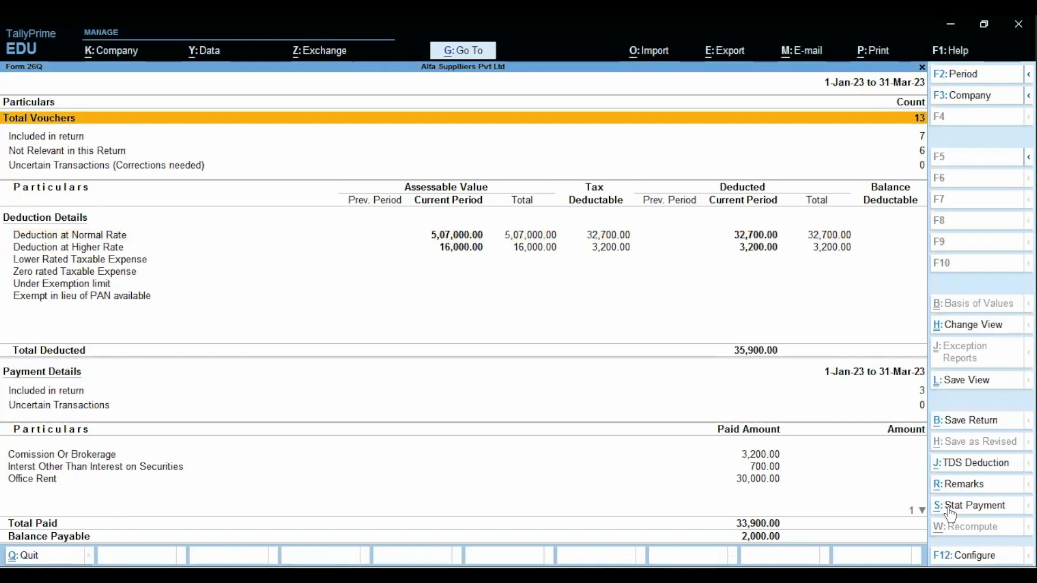
Open TDS Outstandings and examine the pending references for Contractor (Including Advertising and Subcontractor), then return to the TDS reports list
key("Escape")
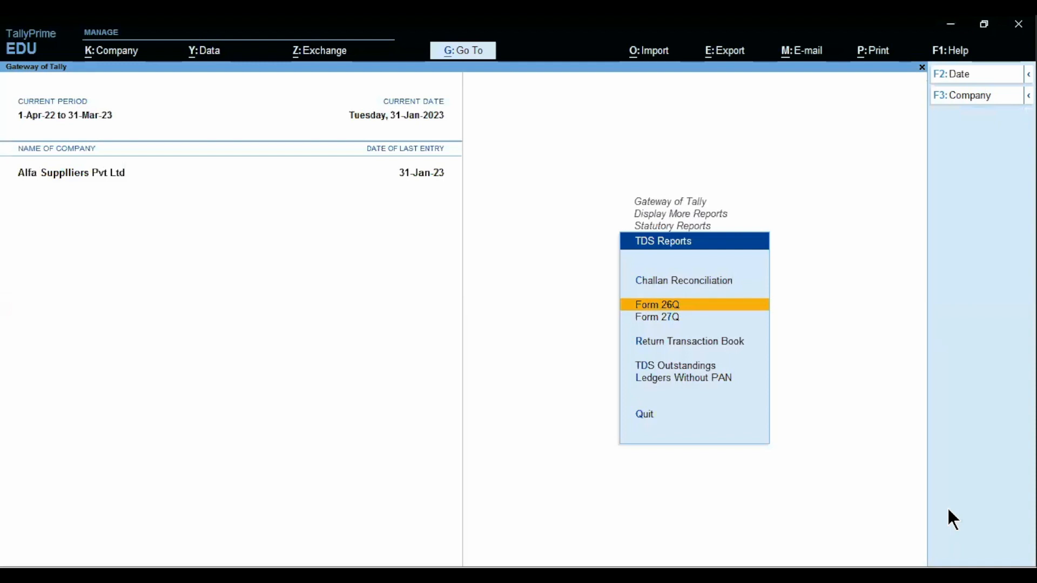
key("Down")
key("Down")
key("Down")
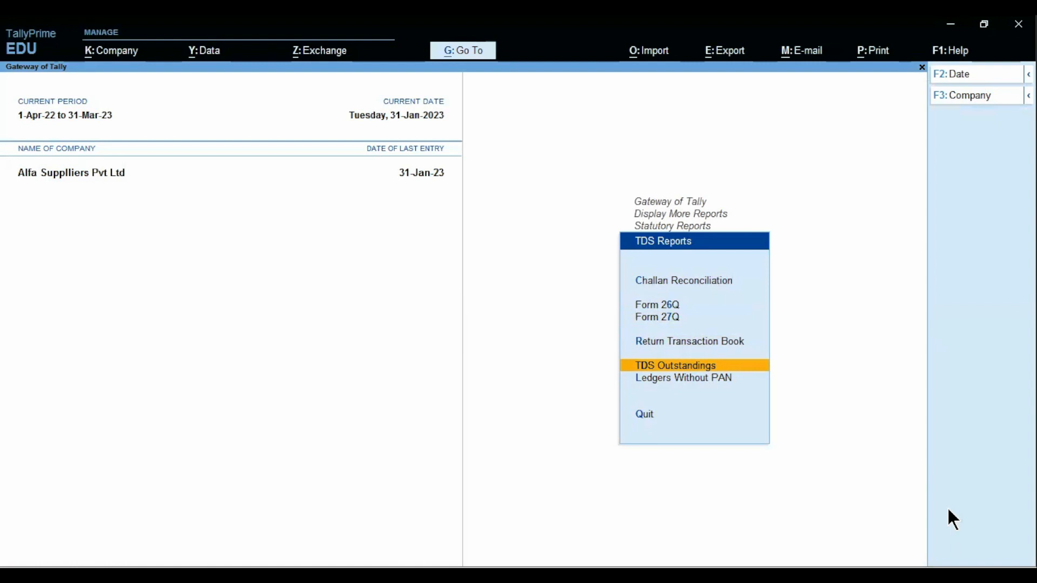
key("Return")
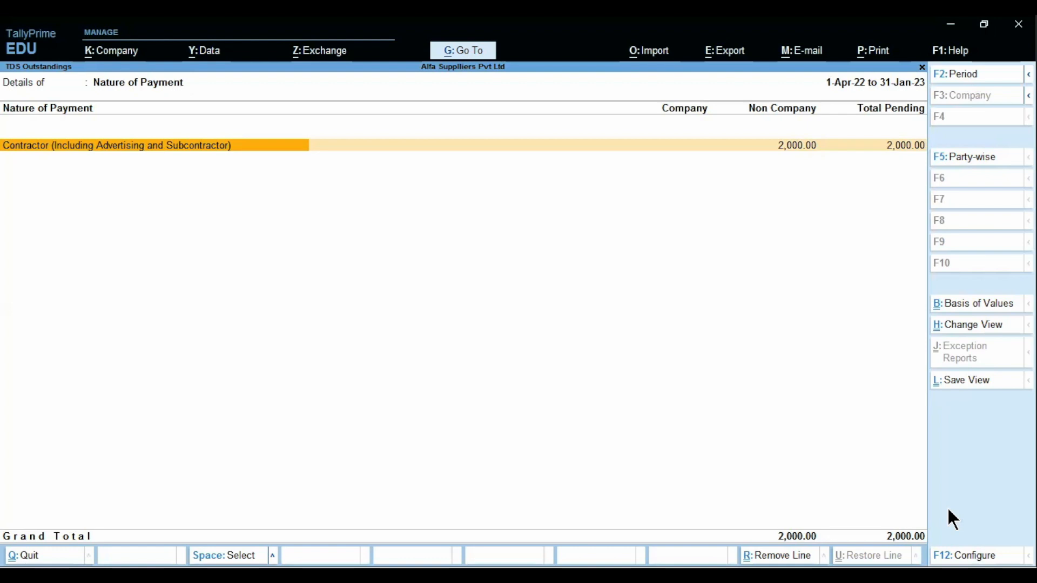
key("Return")
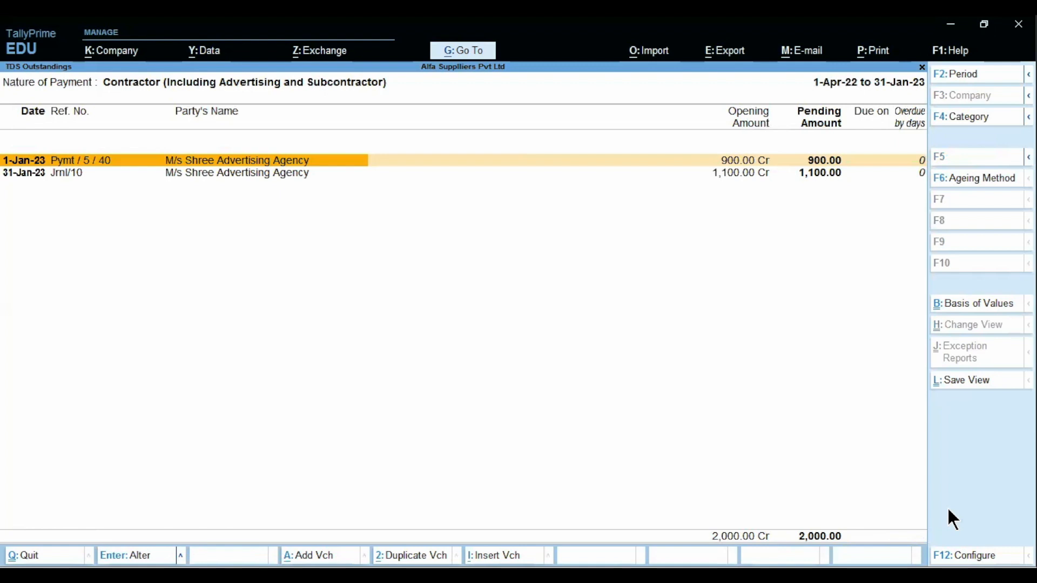
key("Down")
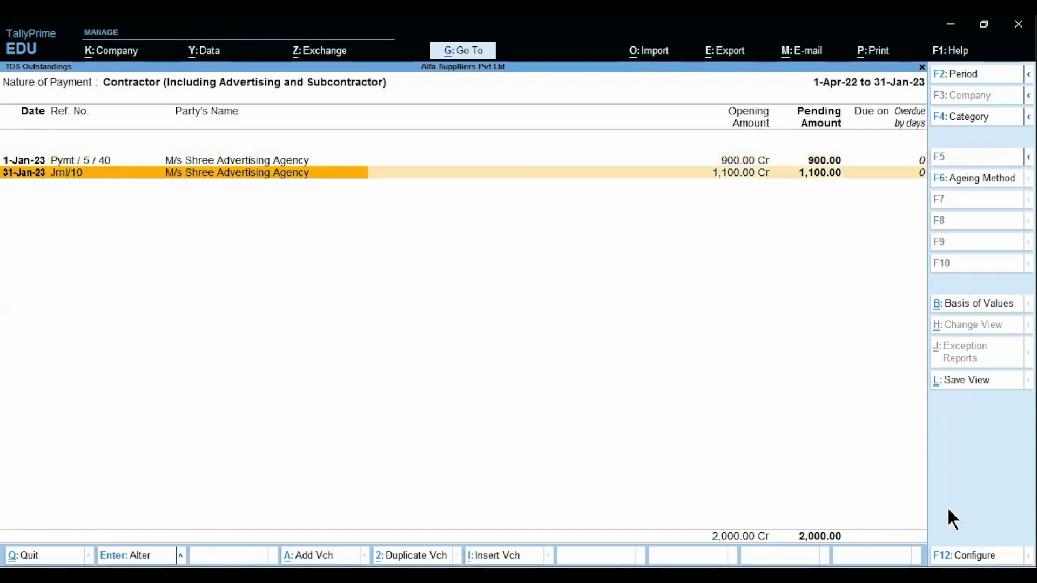
key("Escape")
key("Escape")
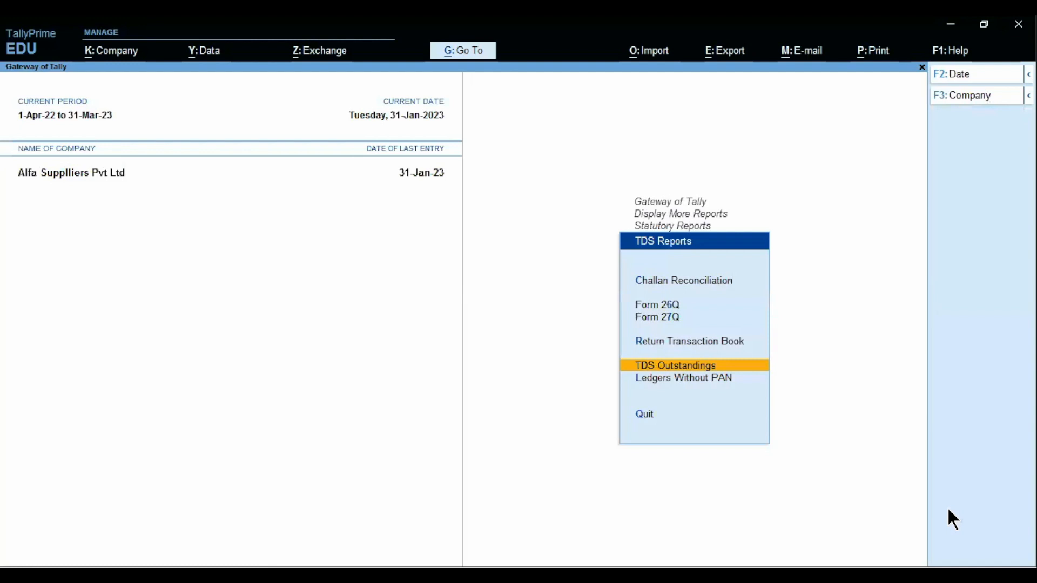
Reopen Form 26Q and start a statutory payment with TDS as the tax type
key("Up")
key("Up")
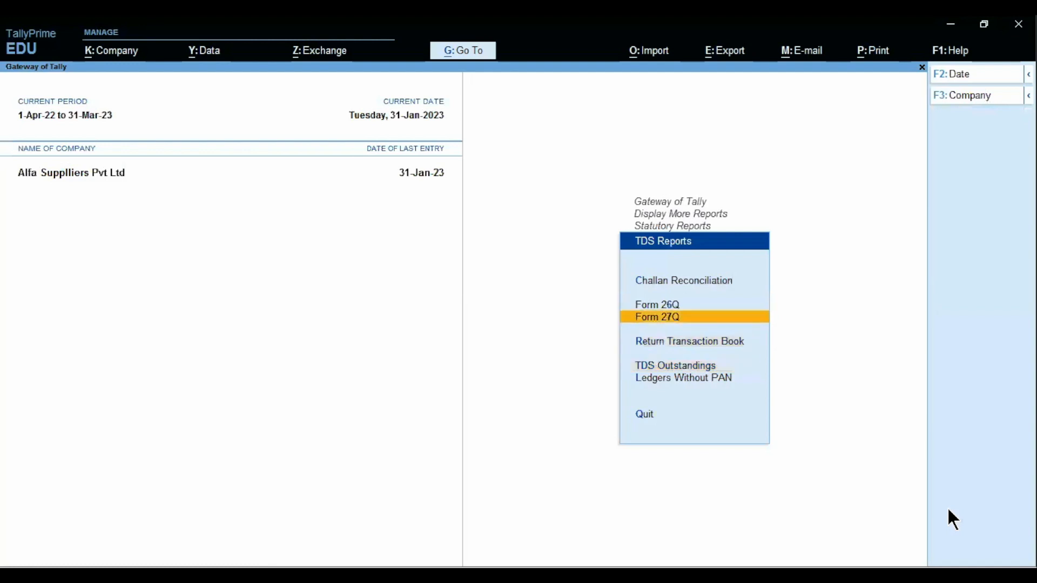
key("Up")
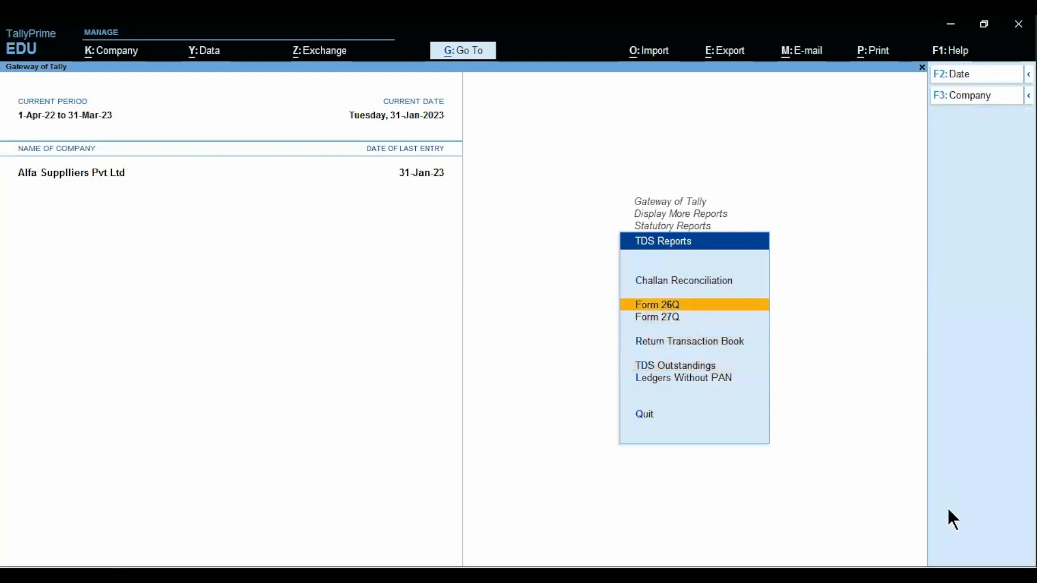
key("Return")
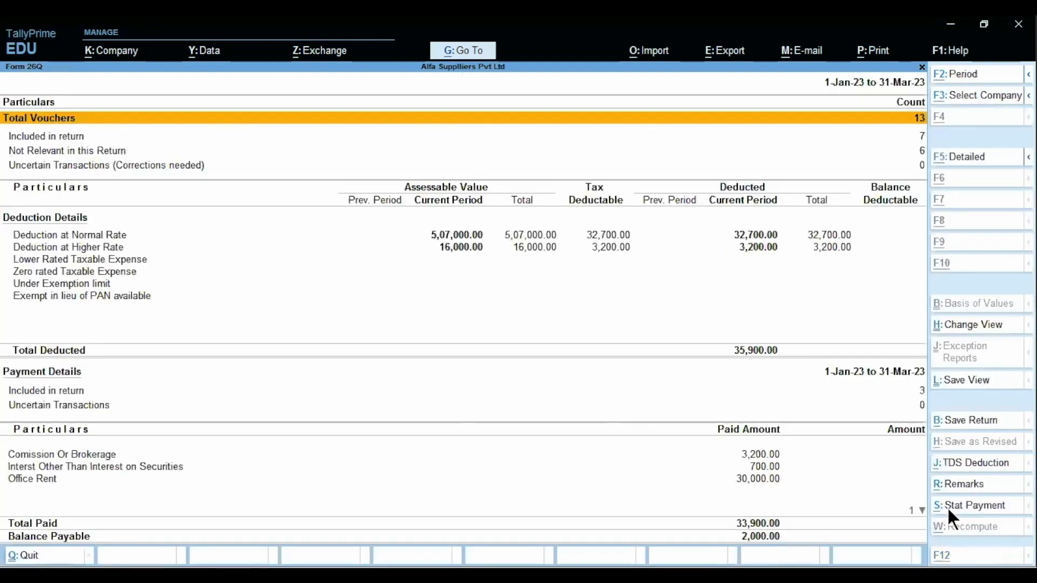
key("alt+s")
key("Down")
key("Return")
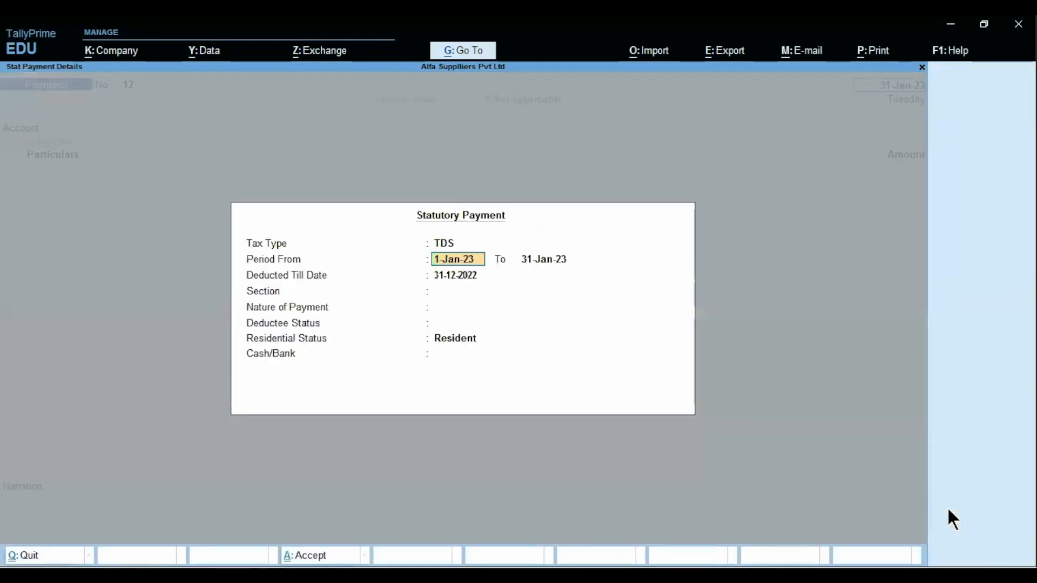
Accept the payment period 1-Jan-23 to 31-Jan-23 and set Deducted Till Date to 31-1-2023
key("Return")
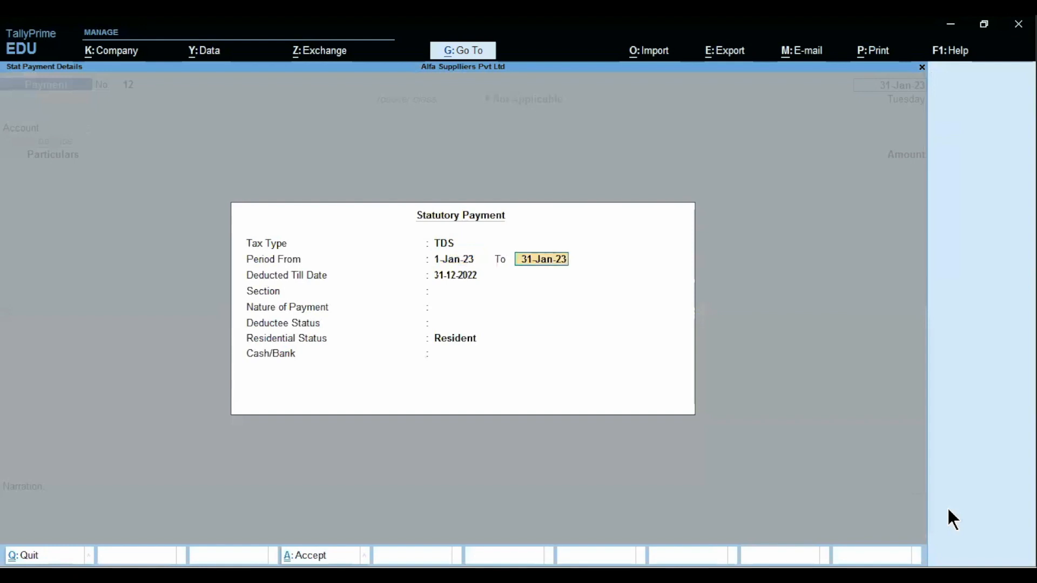
key("Return")
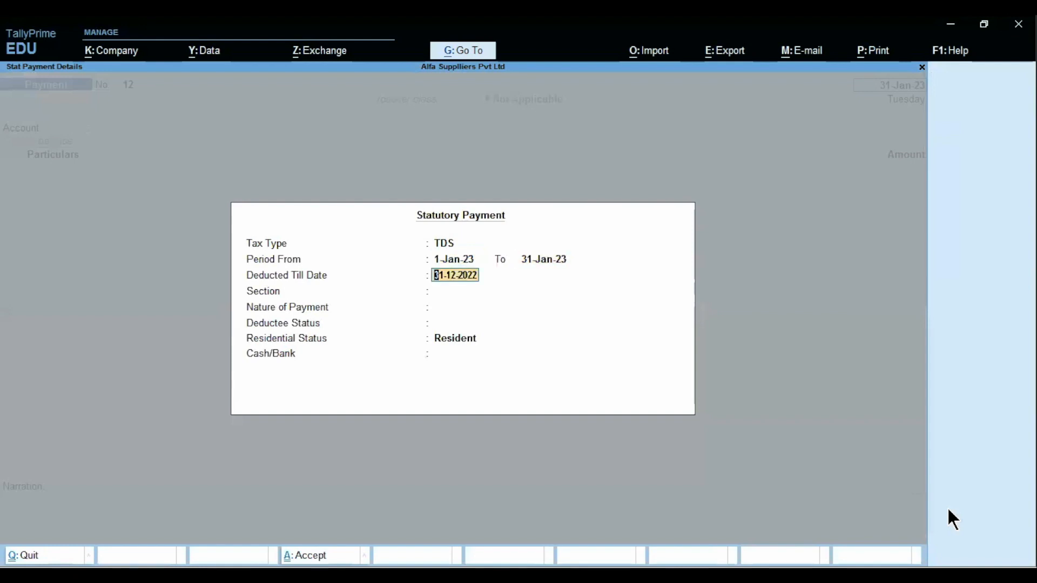
type("31-1-2023")
key("Return")
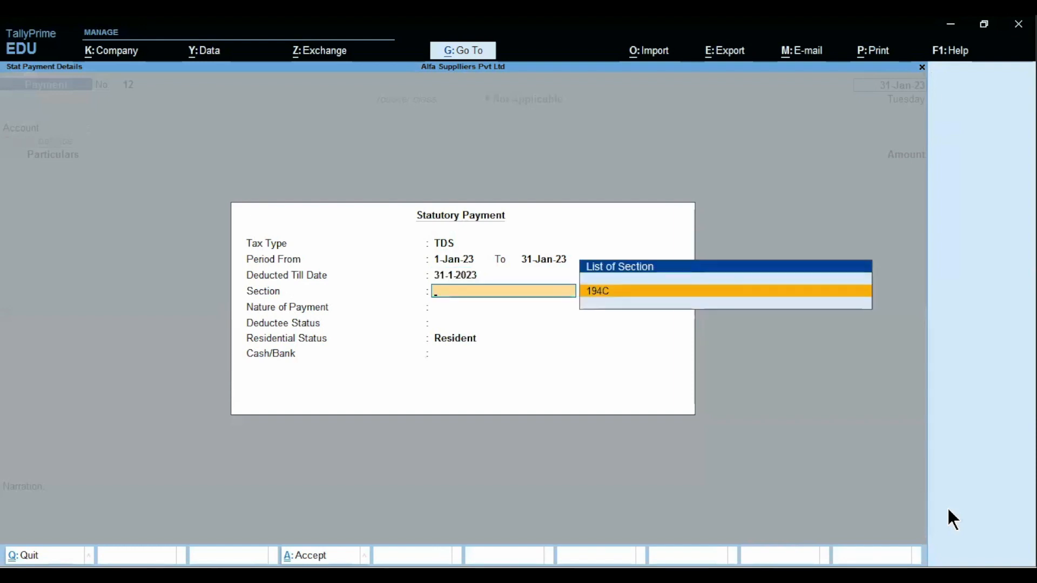
Choose section 194C, Contractor (Including Advertising and Subcontractor), deductee status All Items and Axis Bank for the statutory payment
key("Return")
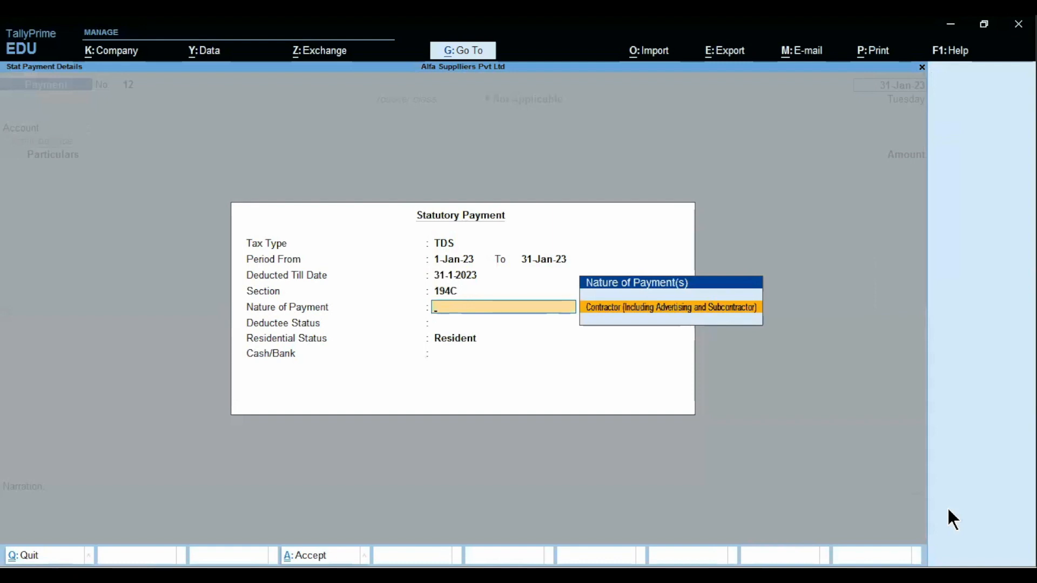
key("Return")
key("Return")
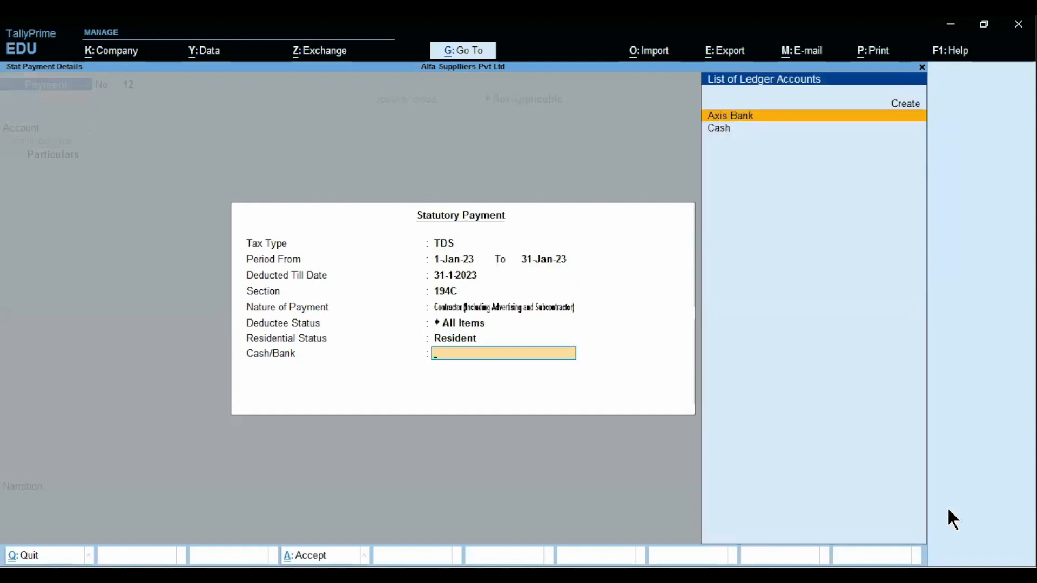
key("Return")
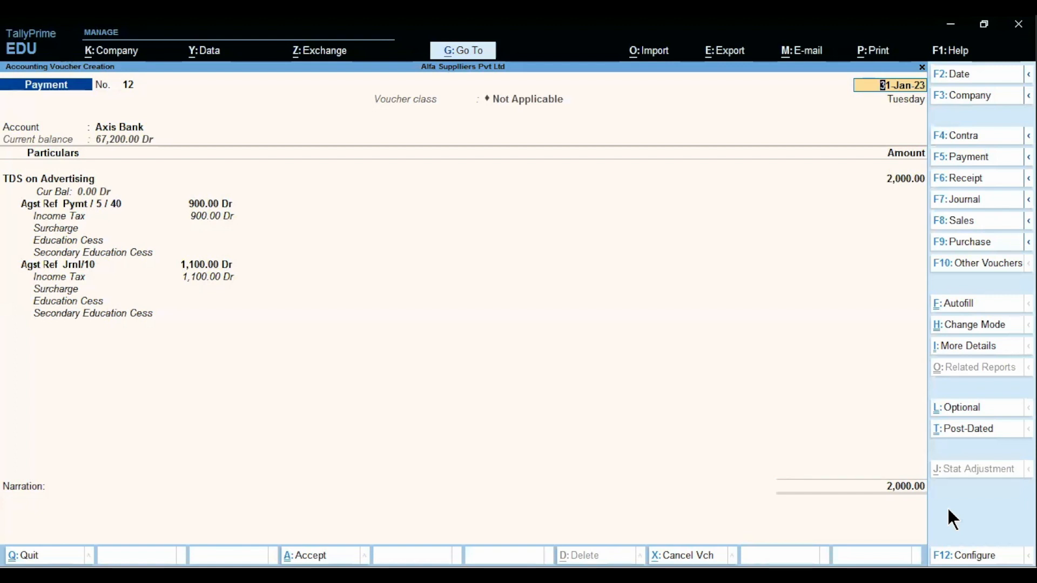
Keep the 31-Jan-23 date, accept the 2,000 cheque allocation for Axis Bank and save the payment voucher without narration
key("Return")
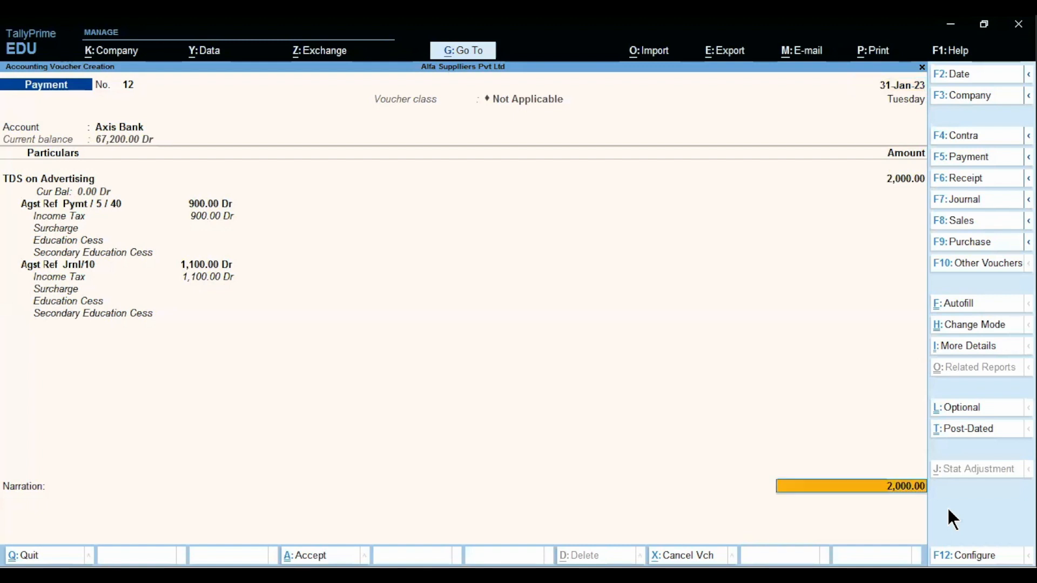
key("Return")
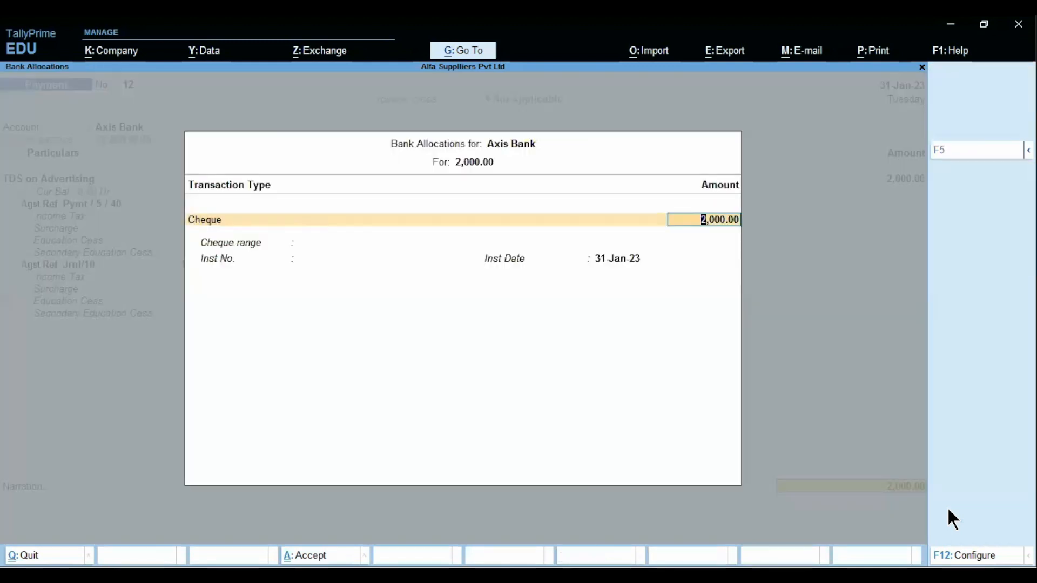
key("Return")
key("Return")
key("Return")
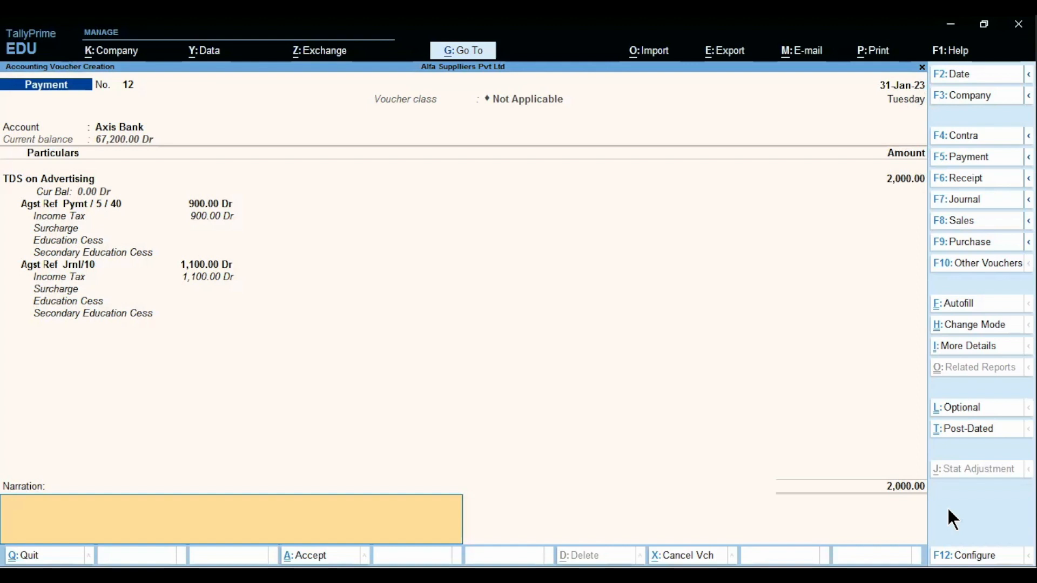
key("Return")
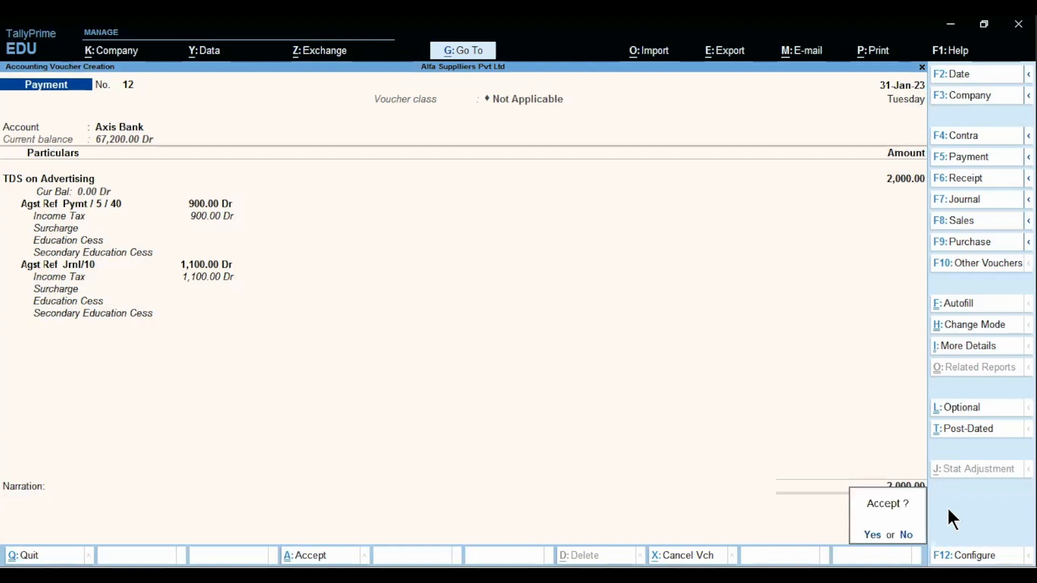
key("Return")
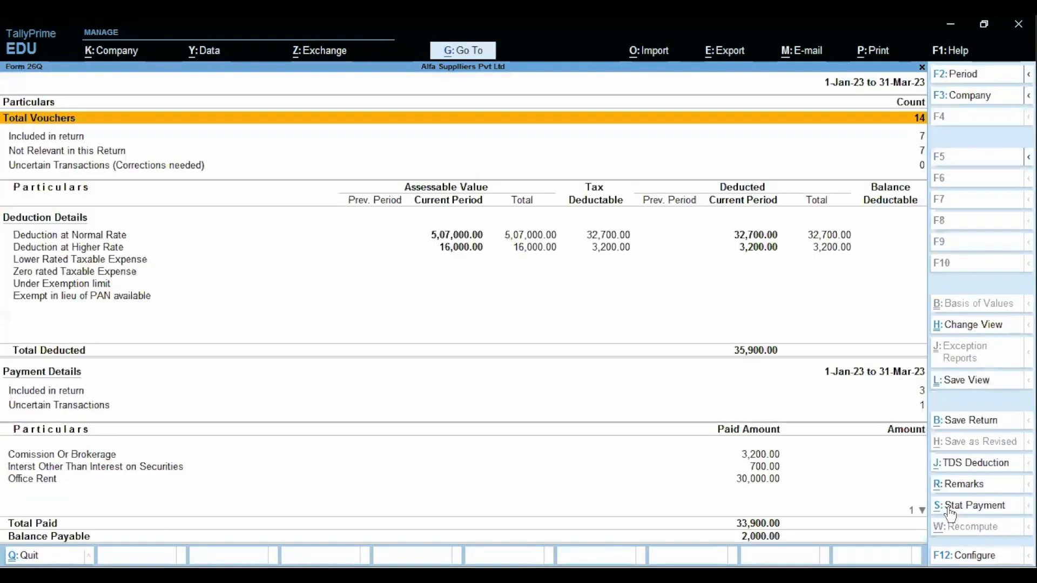
Open the Uncertain Transactions listed under Payment Details in Form 26Q
key("Down")
key("Down")
key("Down")
key("Down")
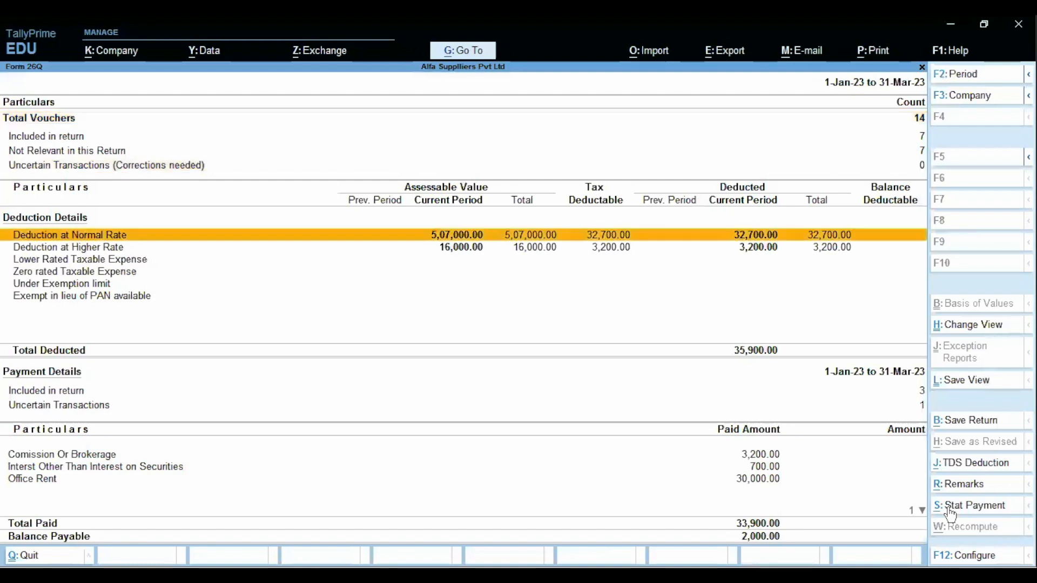
key("Down")
key("Down")
key("Down")
key("Down")
key("Down")
key("Down")
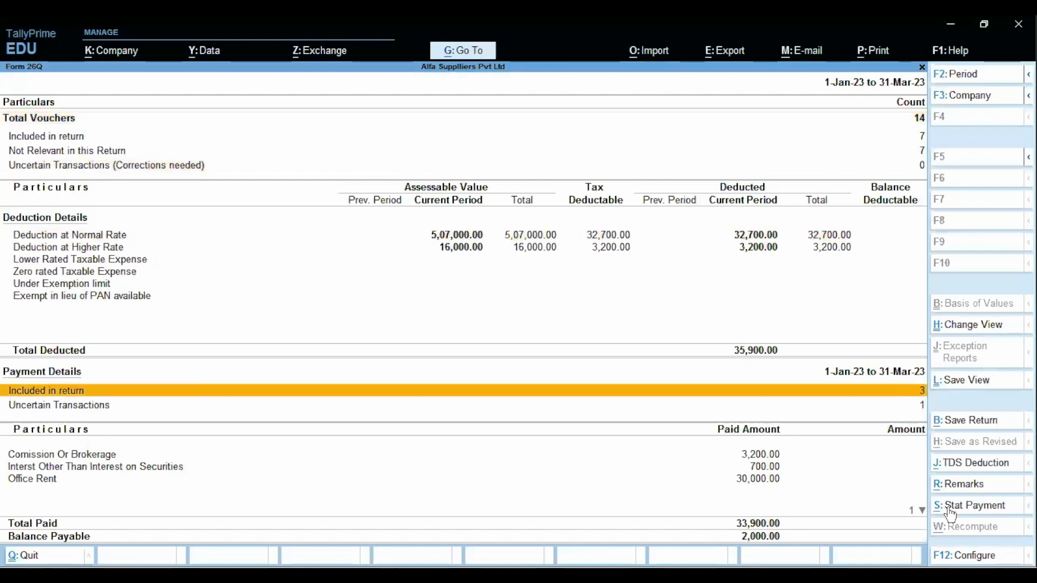
key("Down")
key("Down")
key("Up")
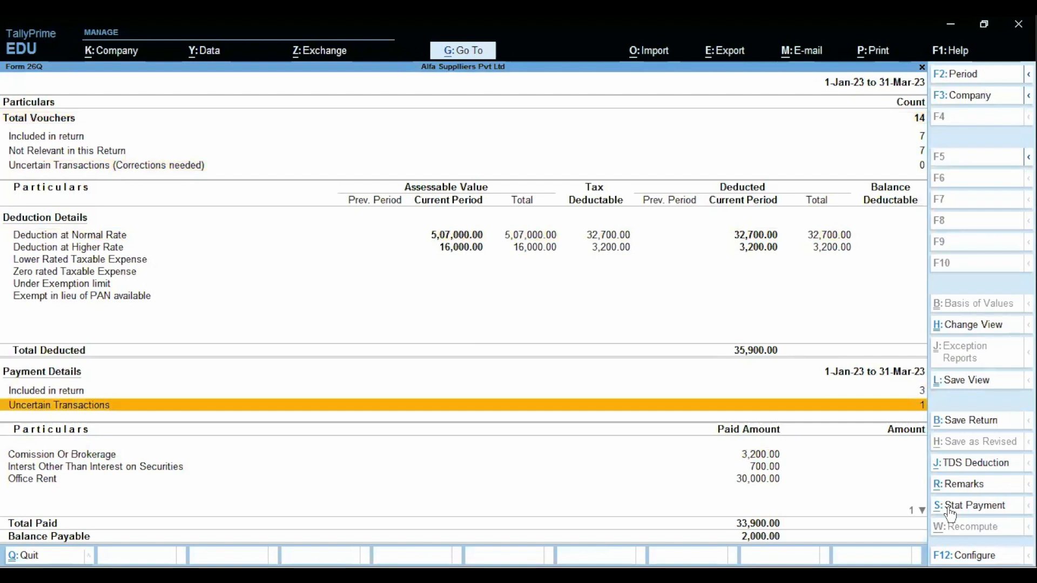
key("Return")
Examine the voucher listed under "Bank Details are not available in Payment Voucher", leave it unresolved and return to the TDS Reports list
key("Down")
key("Down")
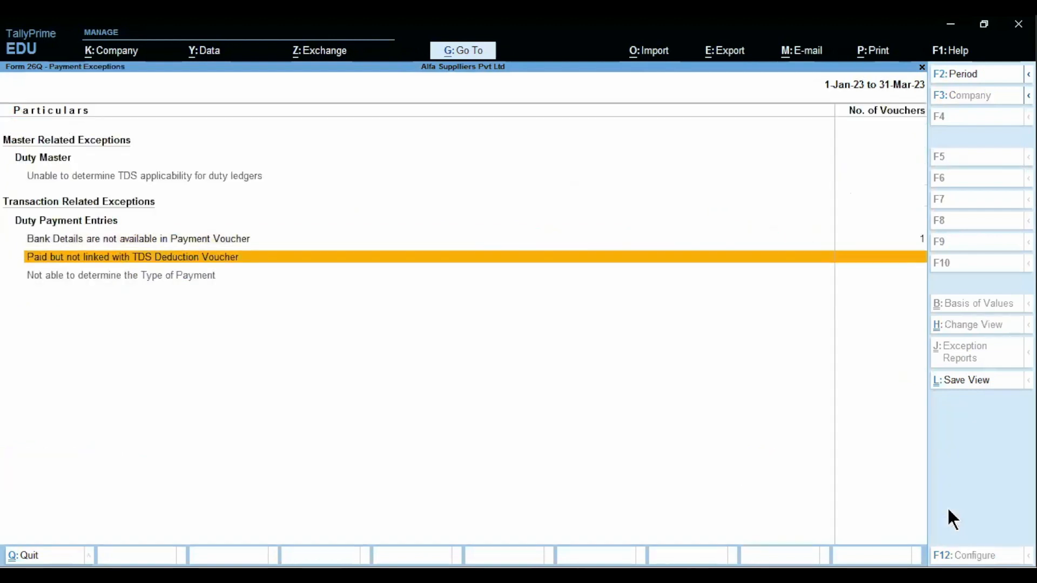
key("Up")
key("Return")
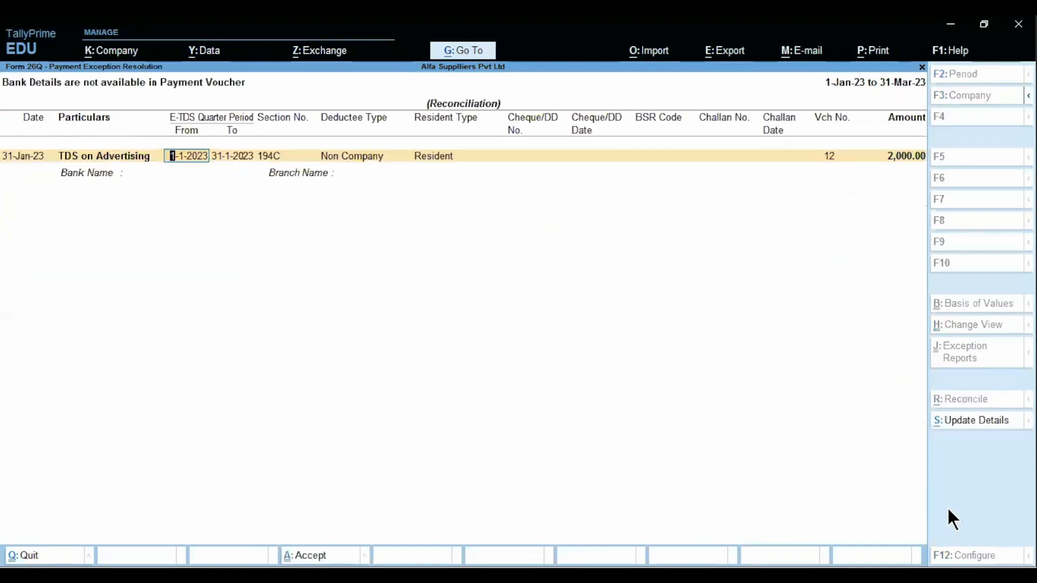
key("BackSpace")
key("Escape")
key("Escape")
key("Escape")
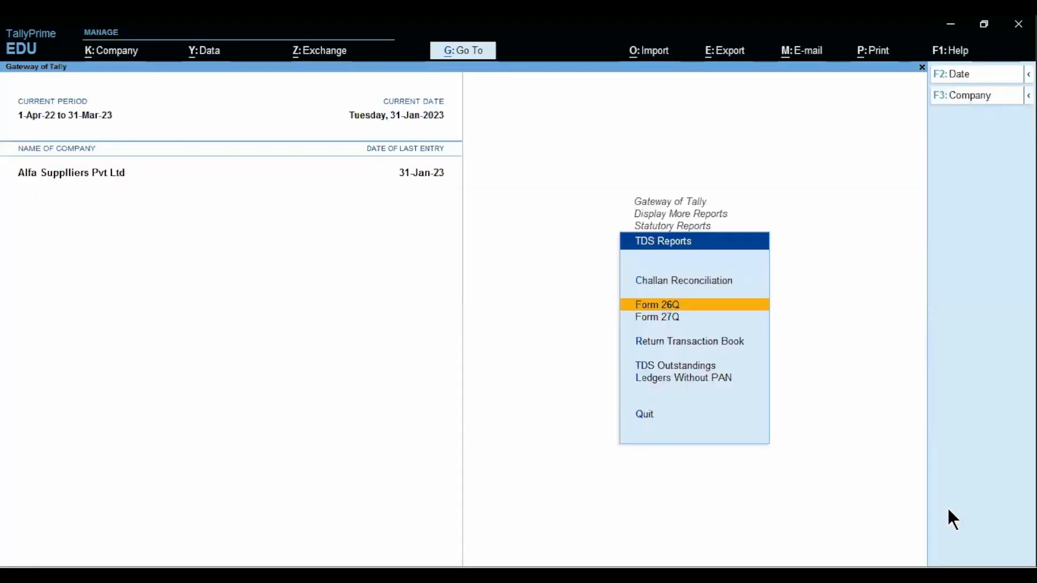
Open Challan Reconciliation and reconcile the TDS on Advertising payment, keeping 1-1-2023 to 31-1-2023, section 194C, Non Company and Resident
key("Up")
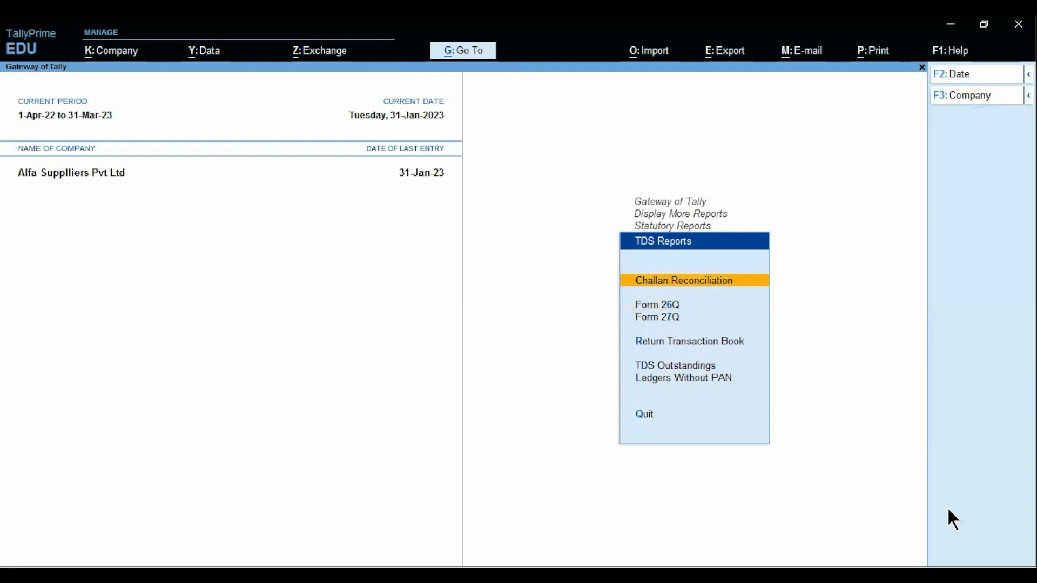
key("Return")
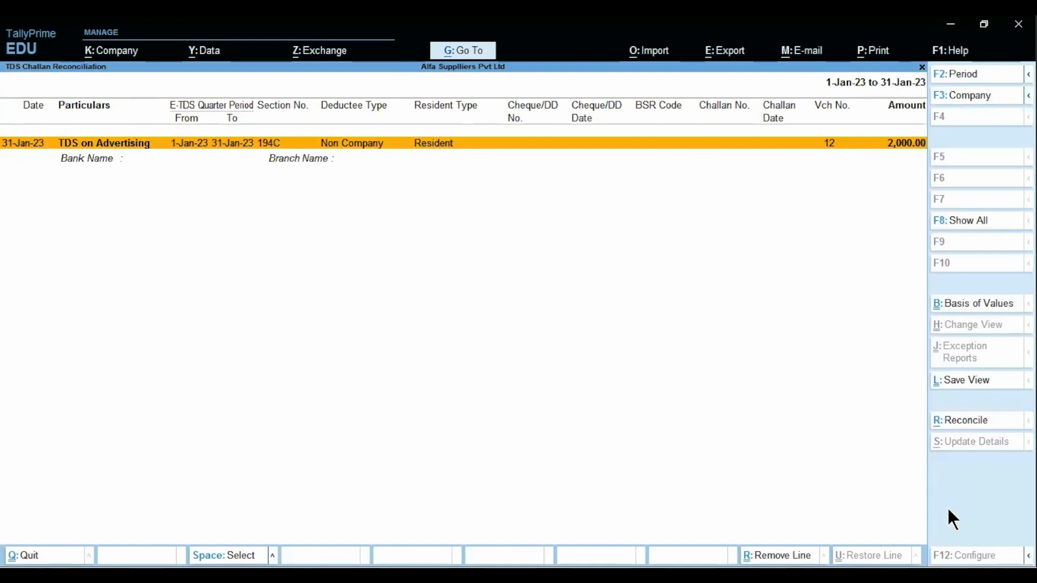
key("ctrl+r")
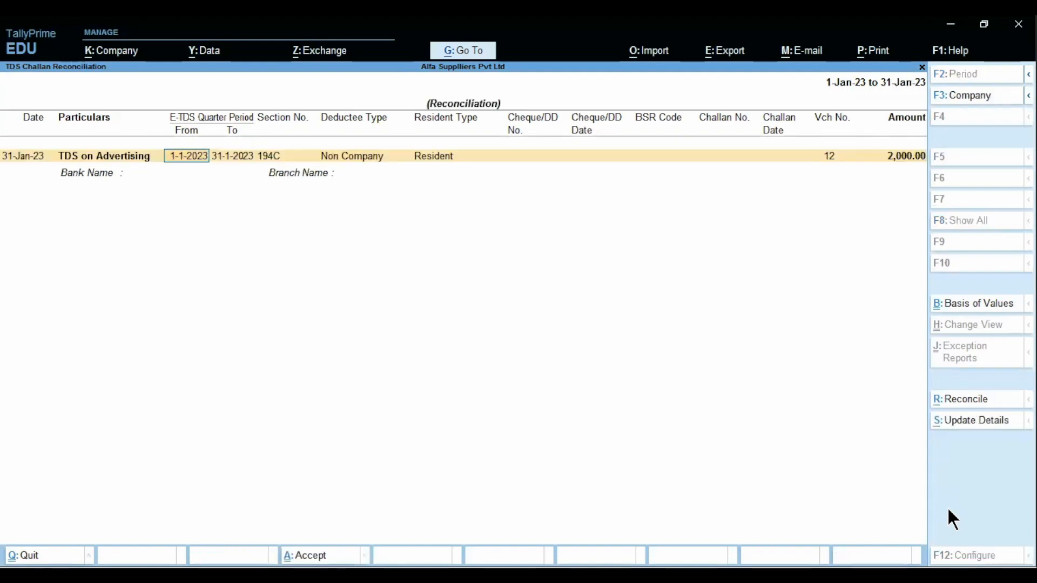
key("Return")
key("Return")
key("Return")
key("Return")
key("Return")
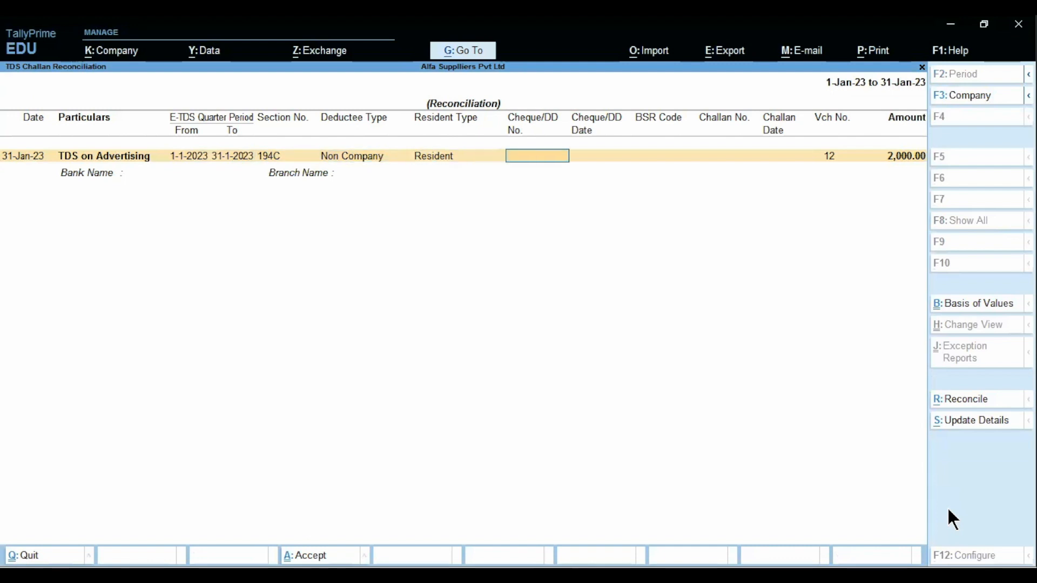
Enter cheque number 234545, cheque date 31-1-2023 and BSR code 3343433 for the TDS on Advertising payment
type("234545")
key("Return")
type("31.")
key("Return")
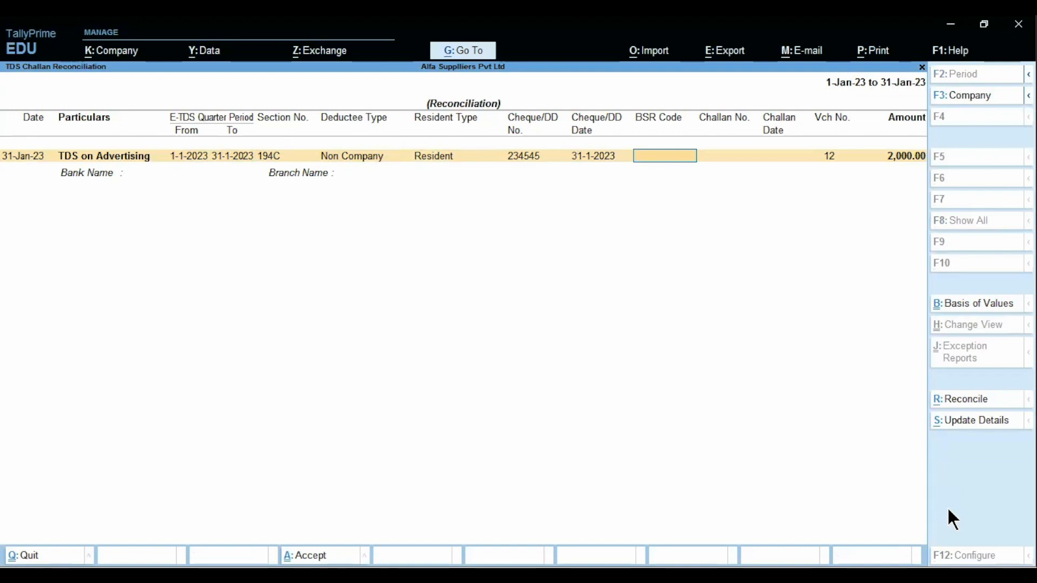
type("349983")
key("Return")
key("Return")
key("BackSpace")
type("3343433")
key("Return")
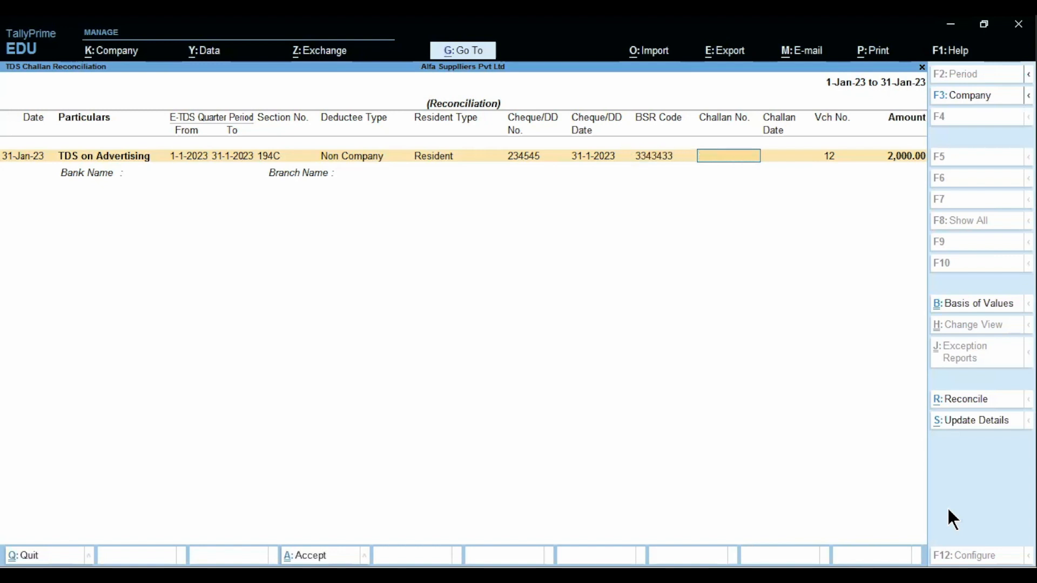
Enter challan number 342, challan date 31-1-2023 and Axis Bank, leave the branch name blank and save the reconciliation
type("342")
key("Return")
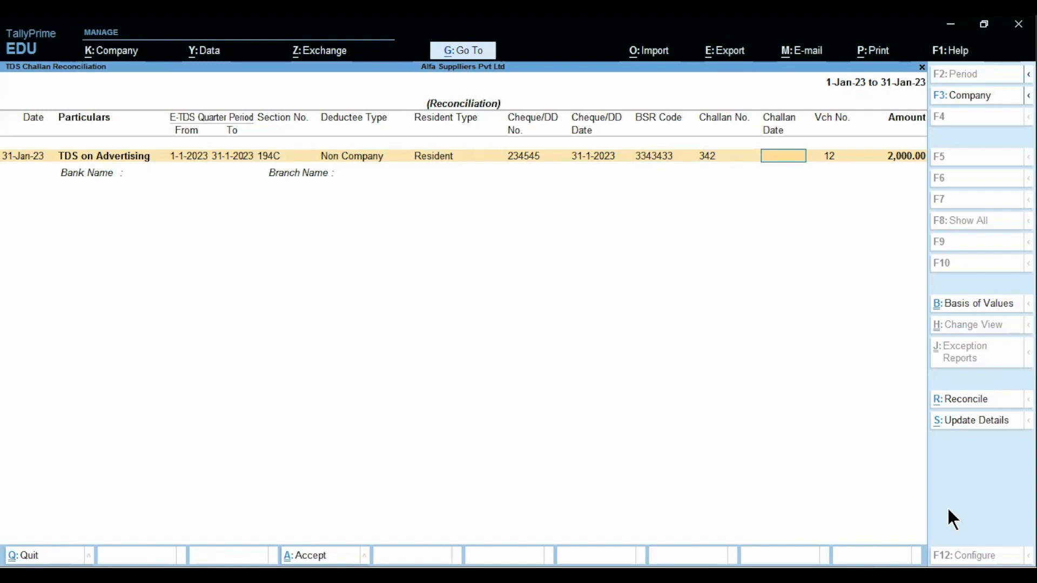
type("31.")
key("Return")
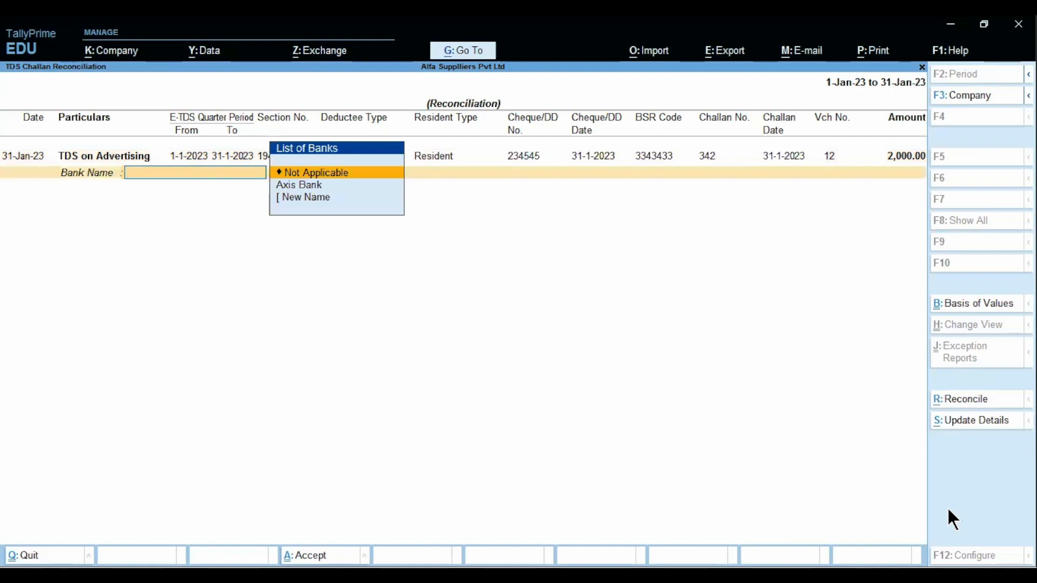
key("Down")
key("Return")
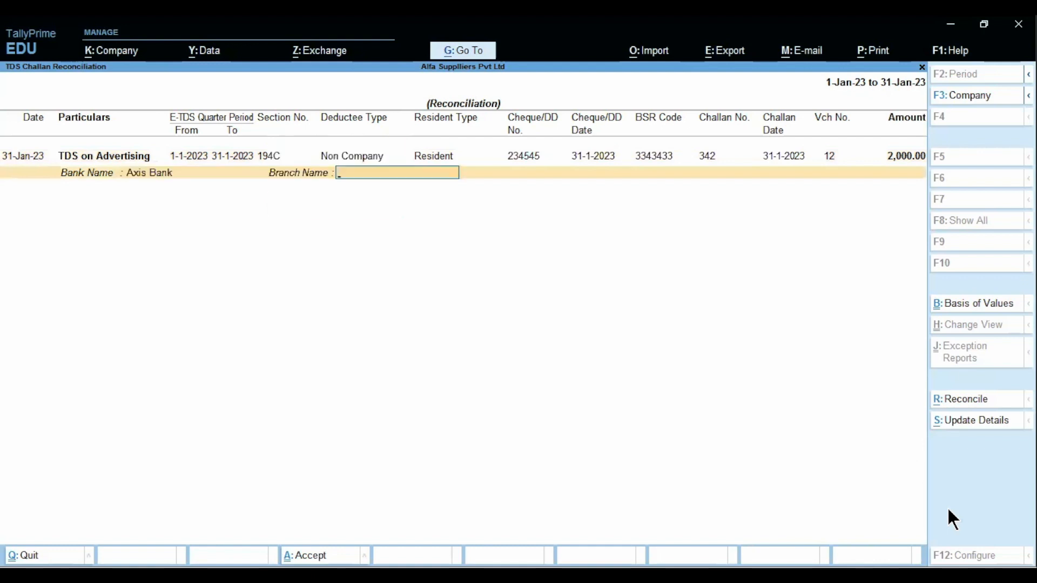
key("Return")
key("Return")
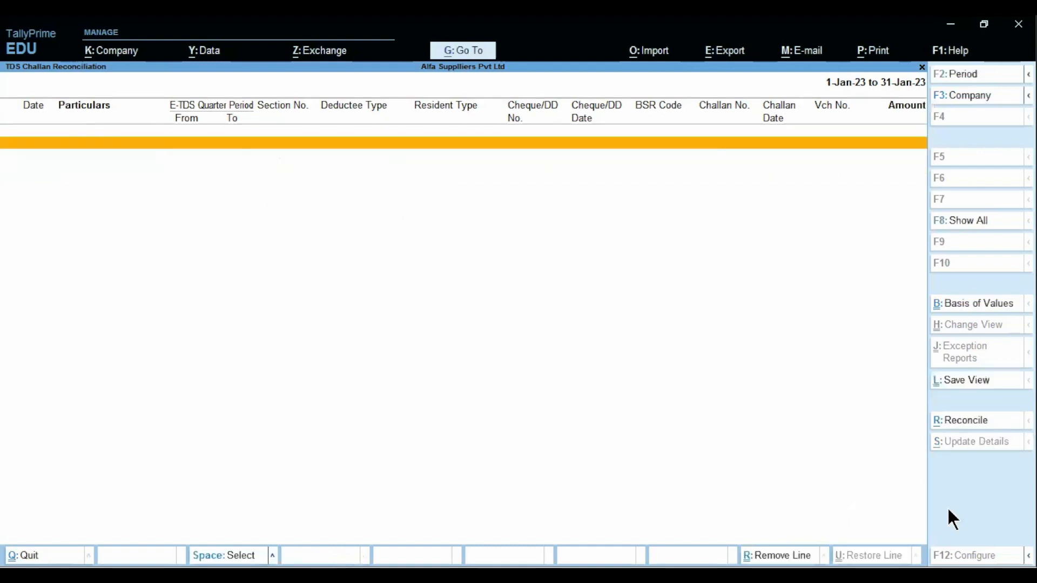
Reopen Form 26Q, check the Contractor (Including Advertising and Subcontractor) payment line, and return to Display More Reports
key("Escape")
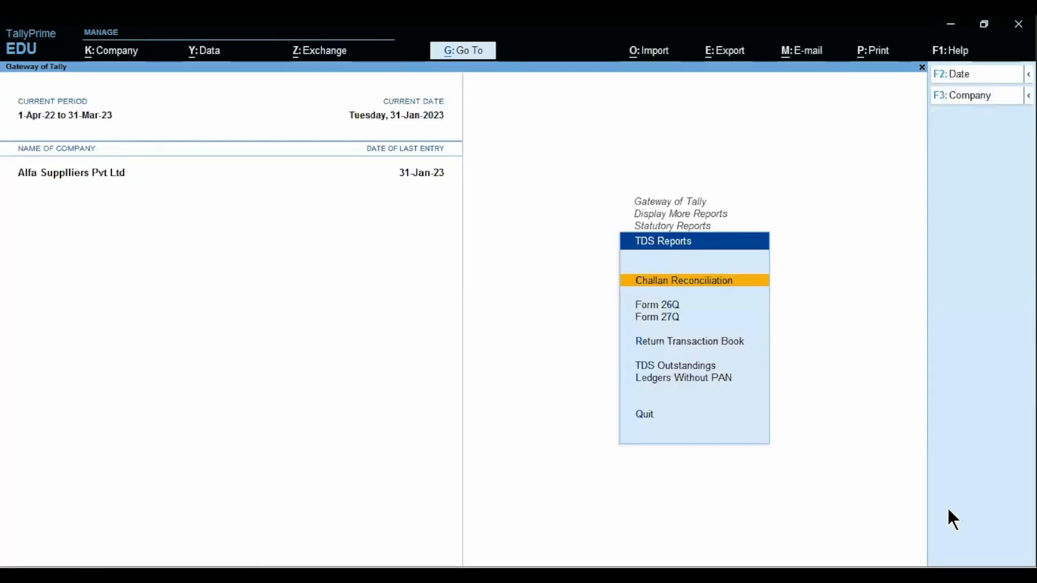
key("Down")
key("Return")
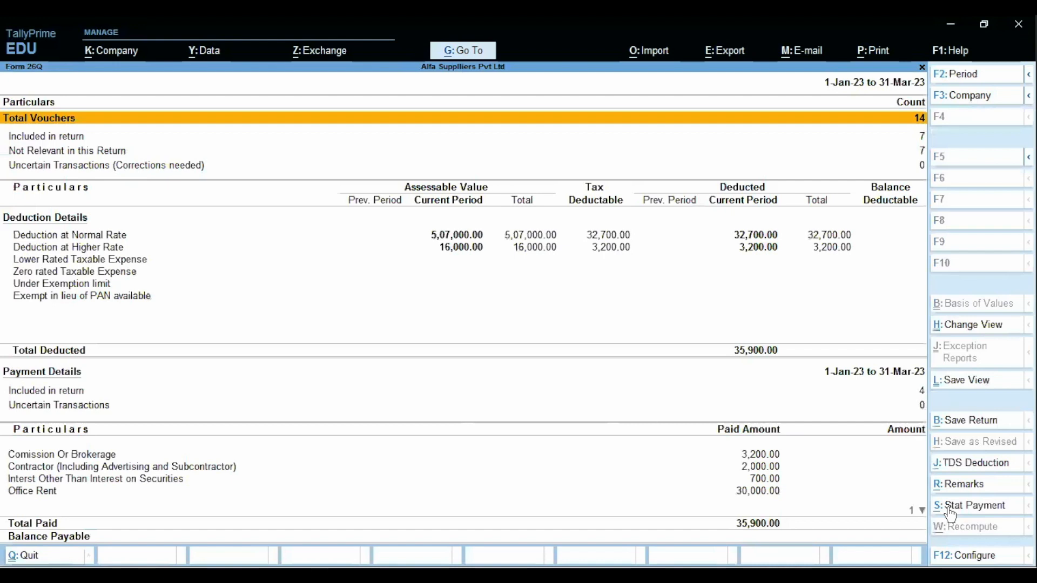
left_click(759, 468)
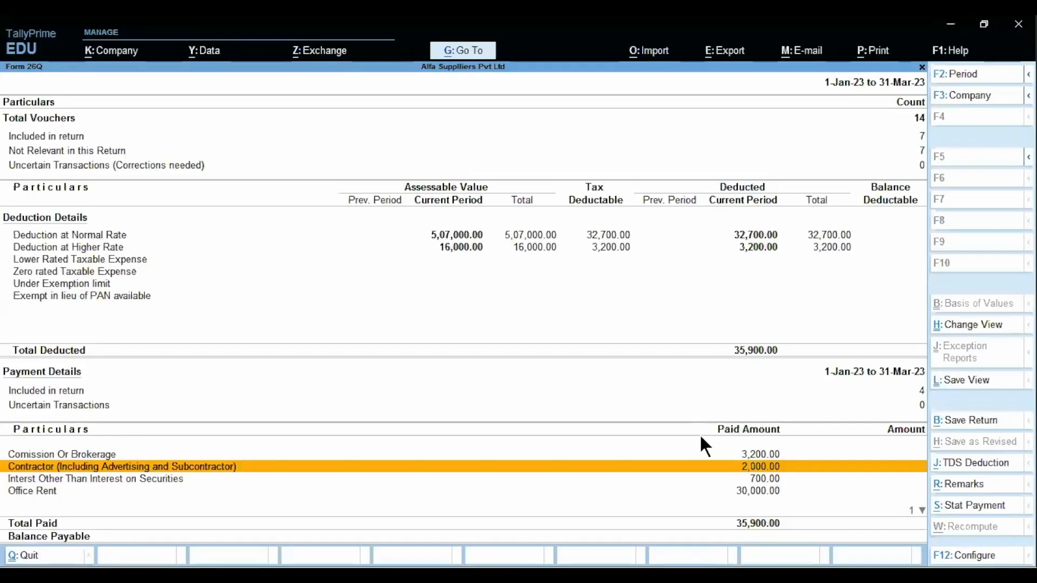
key("Escape")
key("Escape")
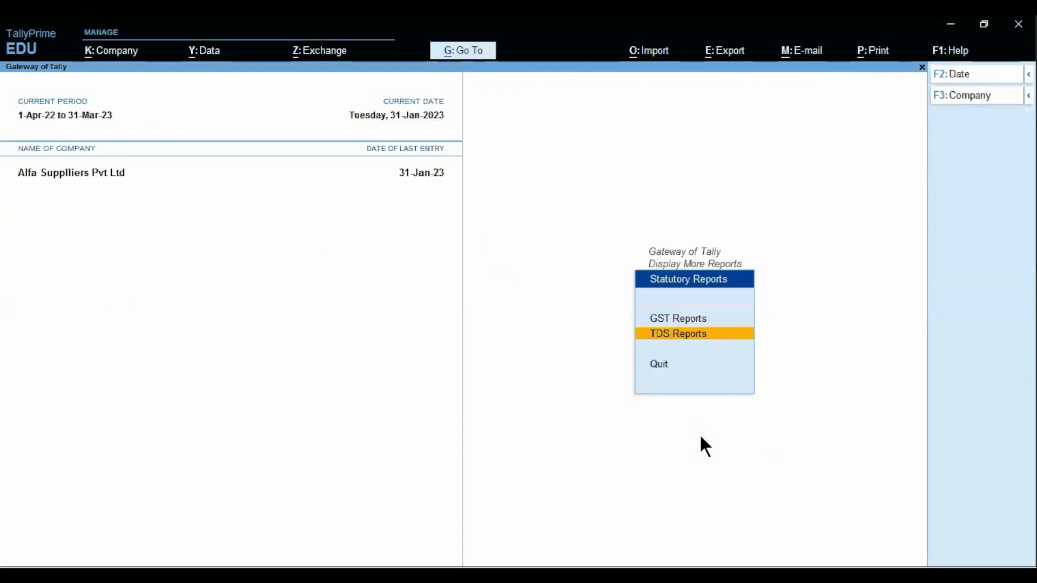
key("Escape")
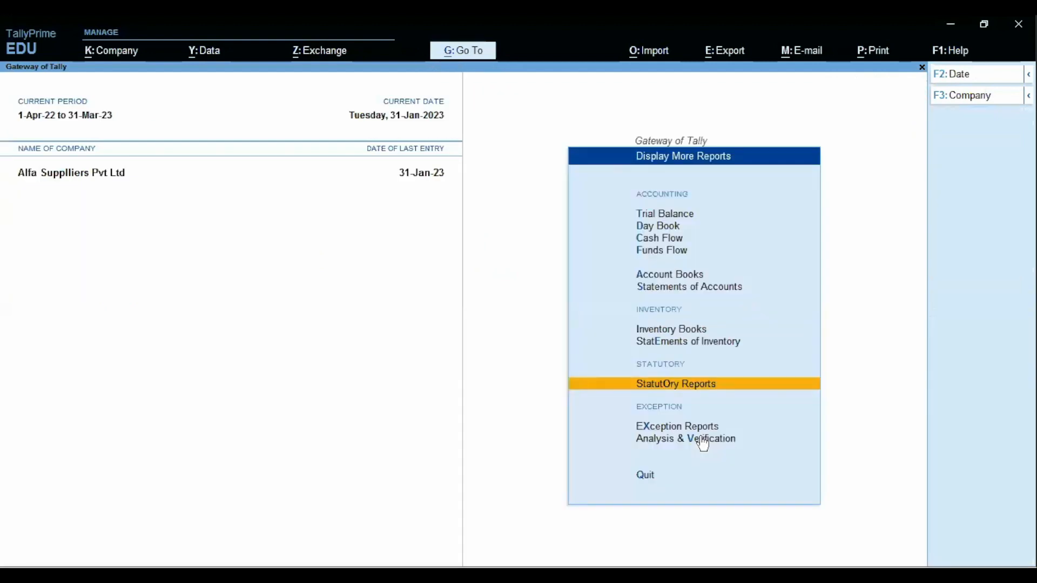
Review the ledger vouchers of Advertising Exp A/c from Account Books and return to the ledger selection
key("Up")
key("Up")
key("Up")
key("Up")
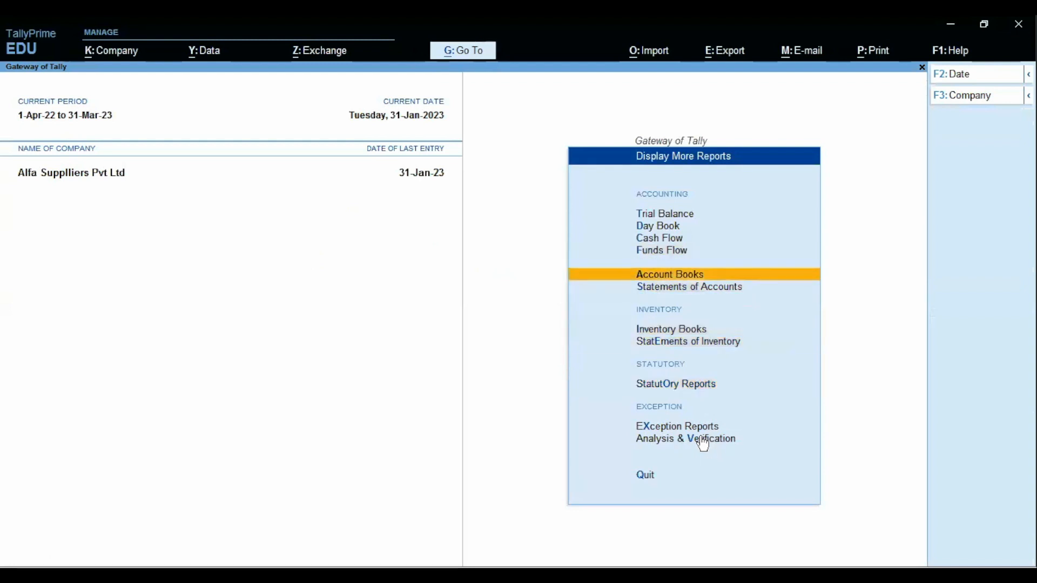
key("Return")
key("Down")
key("Return")
type("Adv")
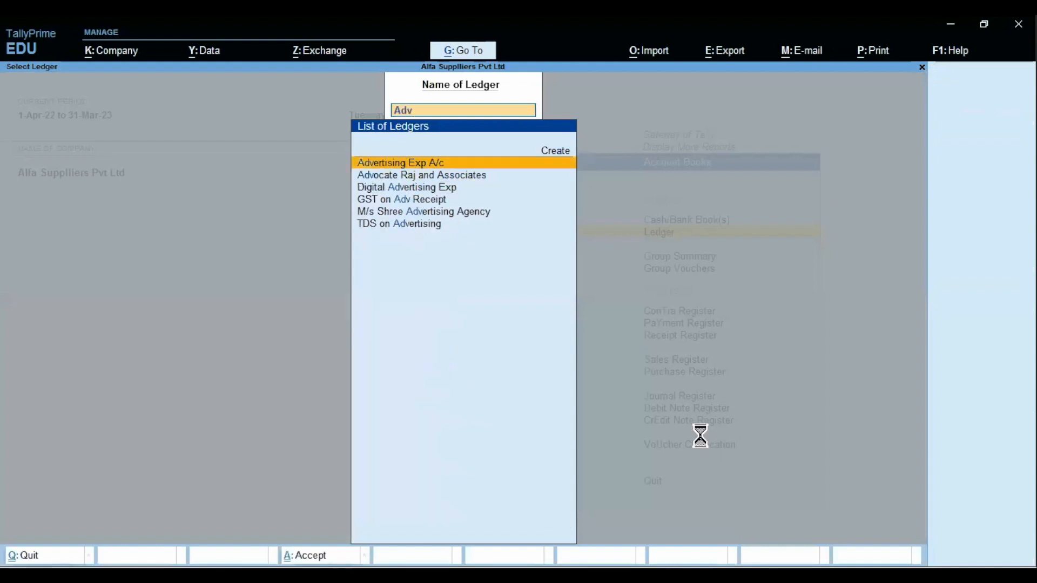
key("Return")
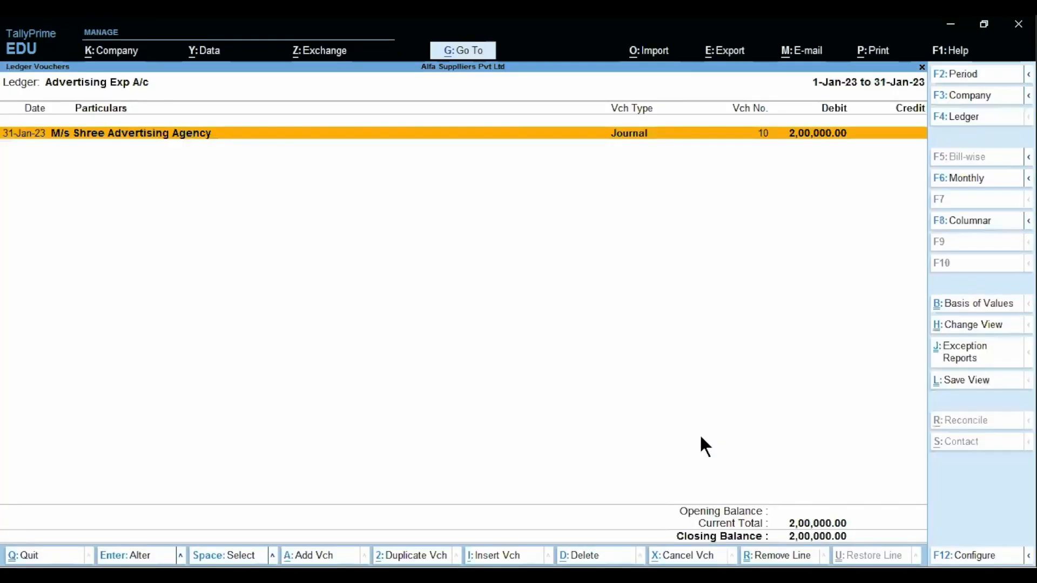
key("Escape")
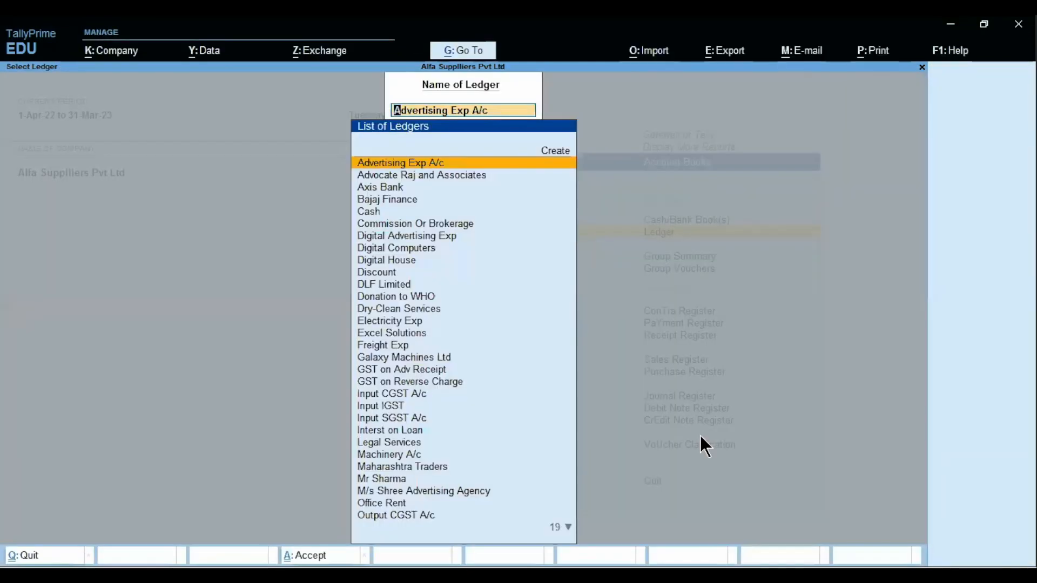
Open the TDS on Advertising ledger and go through its entries to the Axis Bank payment
type("Ms")
key("BackSpace")
key("BackSpace")
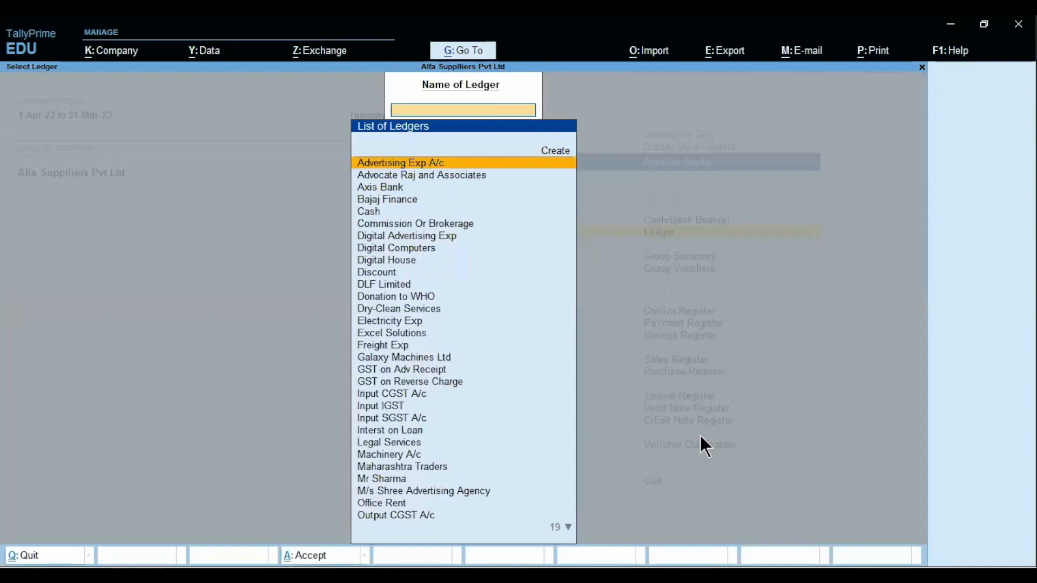
type("Tds")
key("Return")
key("Down")
key("Down")
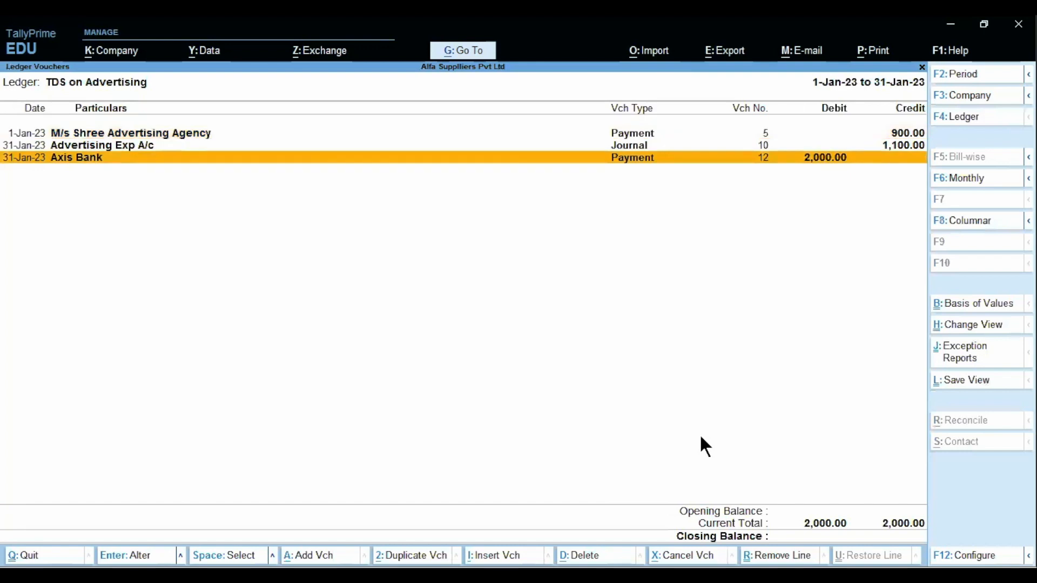
Open the 31-Jan-23 Axis Bank payment voucher and preview its printout as a TDS challan
key("Return")
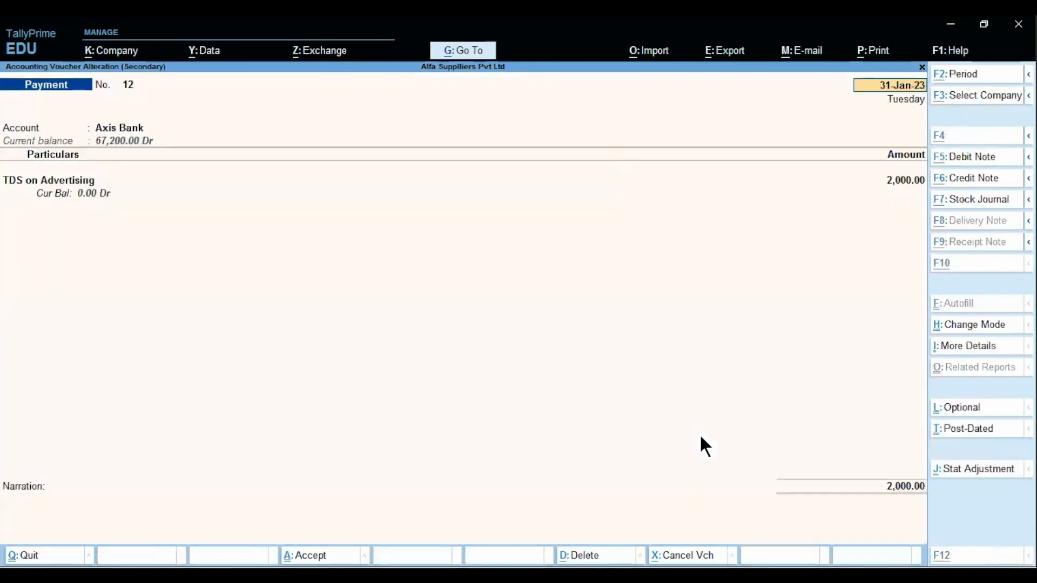
key("alt+p")
key("Return")
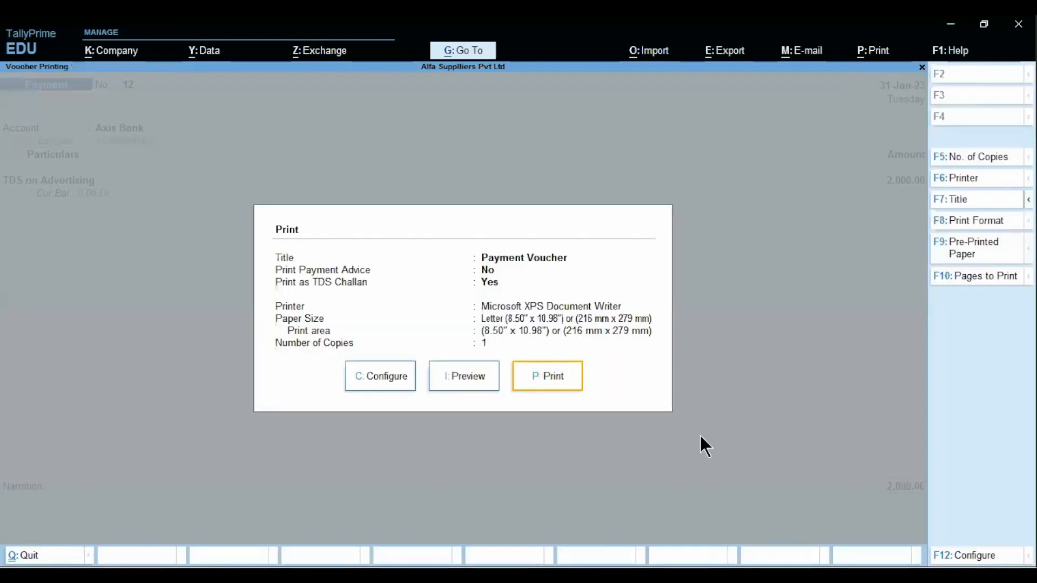
key("i")
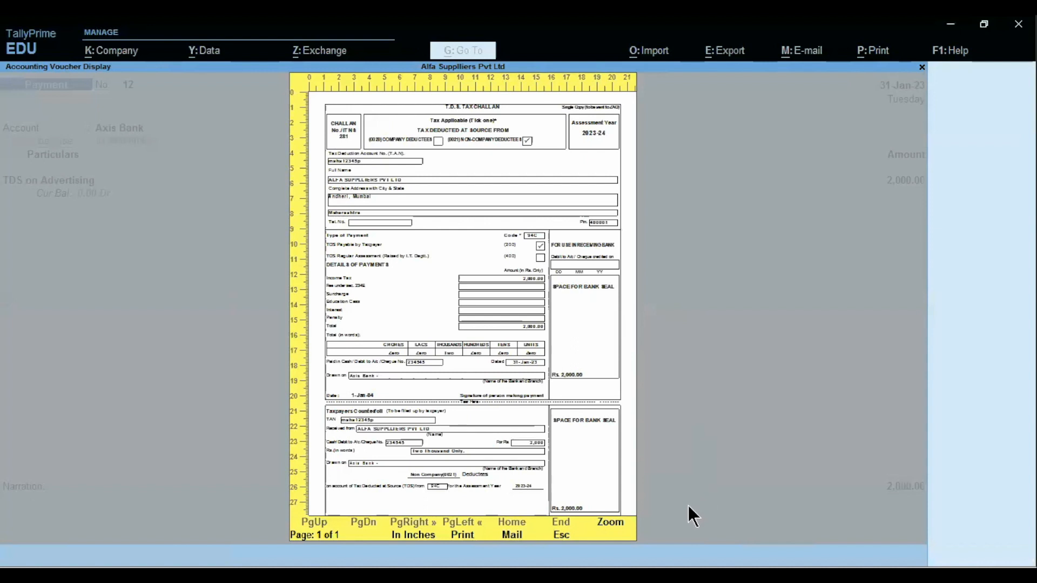
left_click(610, 523)
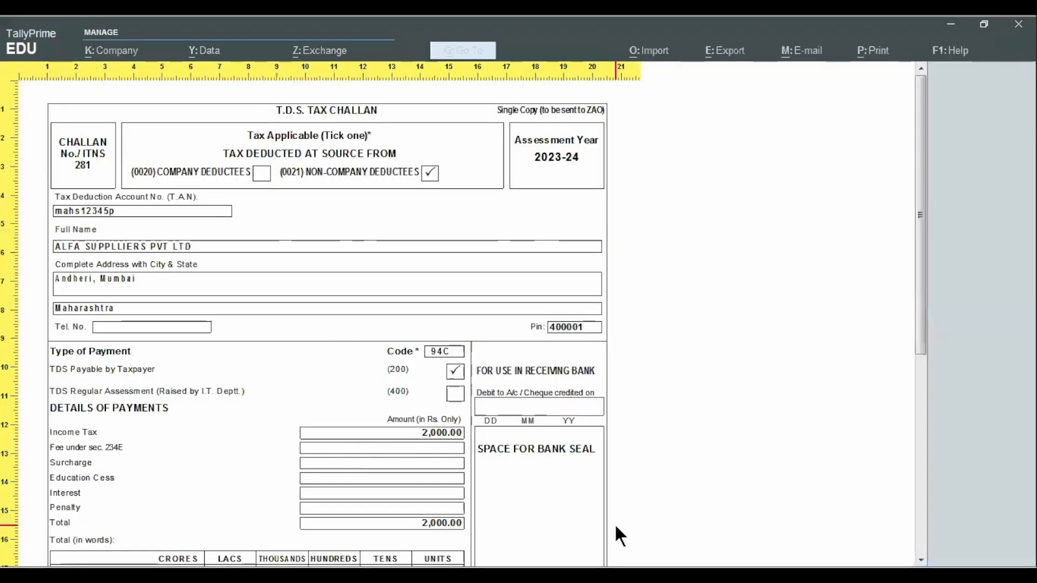